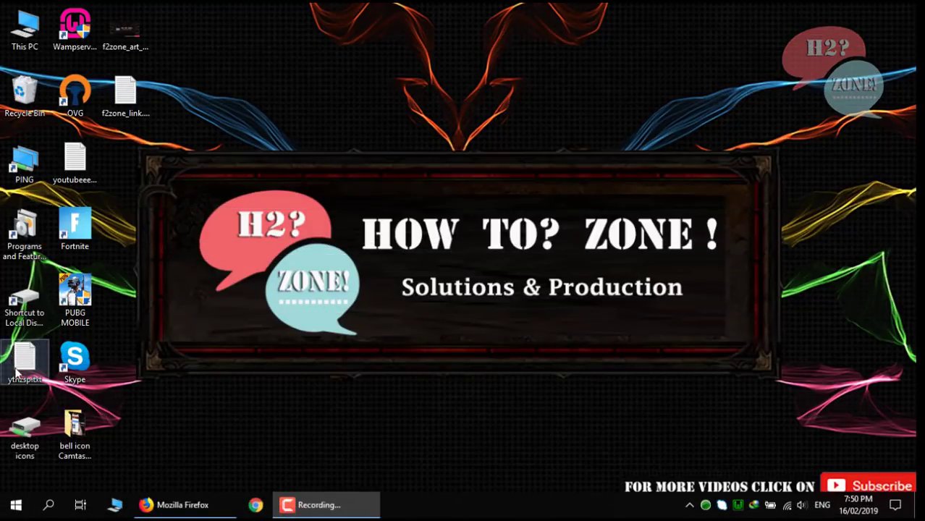
- Open ythzsp.txt in Notepad and copy its Google Drive download link
double_click(24, 360)
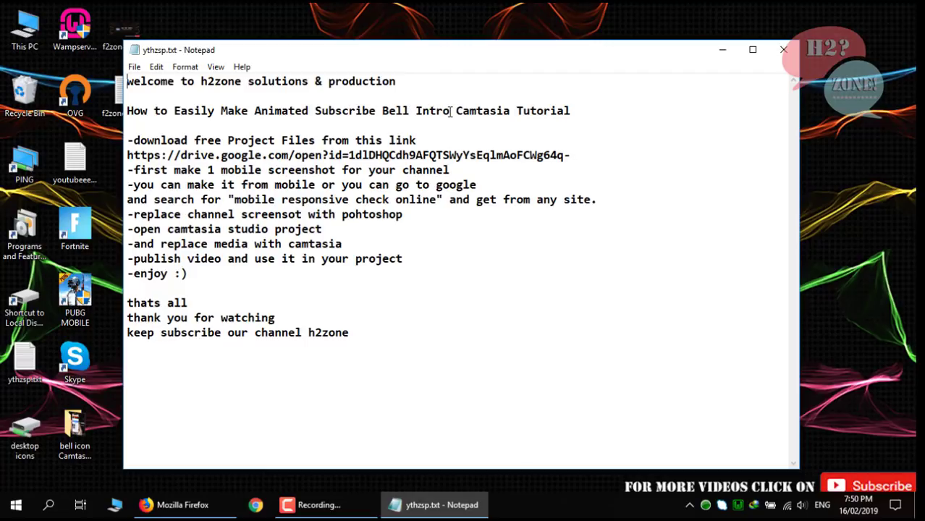
drag(577, 155, 127, 155)
right_click(196, 147)
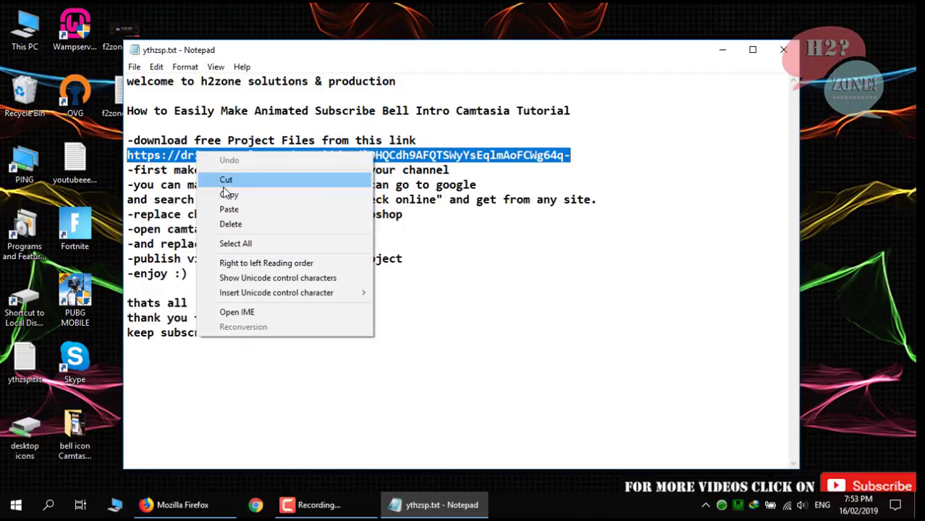
click(227, 191)
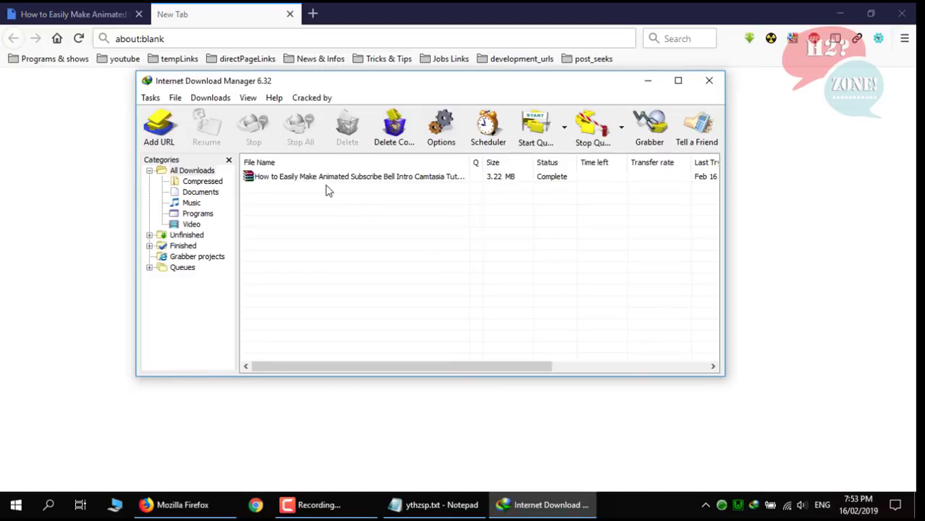
- Open the finished zip download from Internet Download Manager in WinRAR
click(325, 182)
right_click(327, 182)
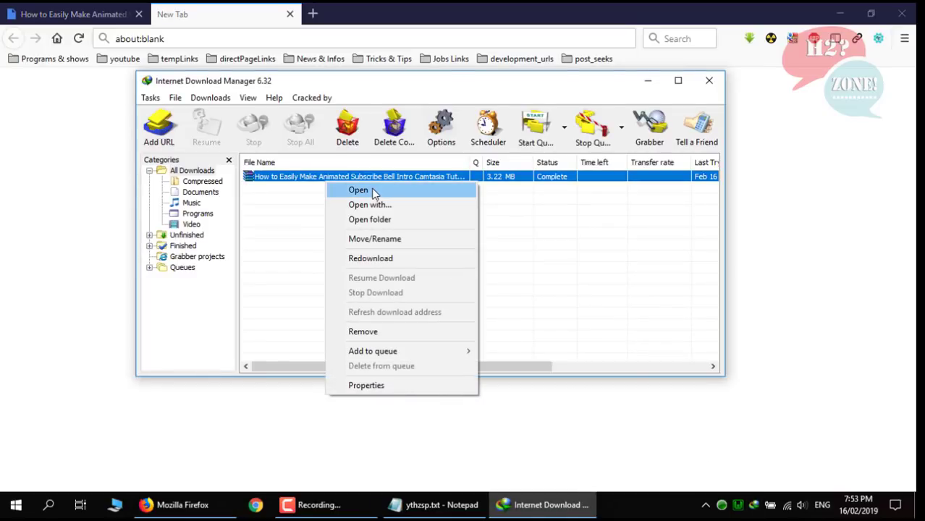
click(374, 191)
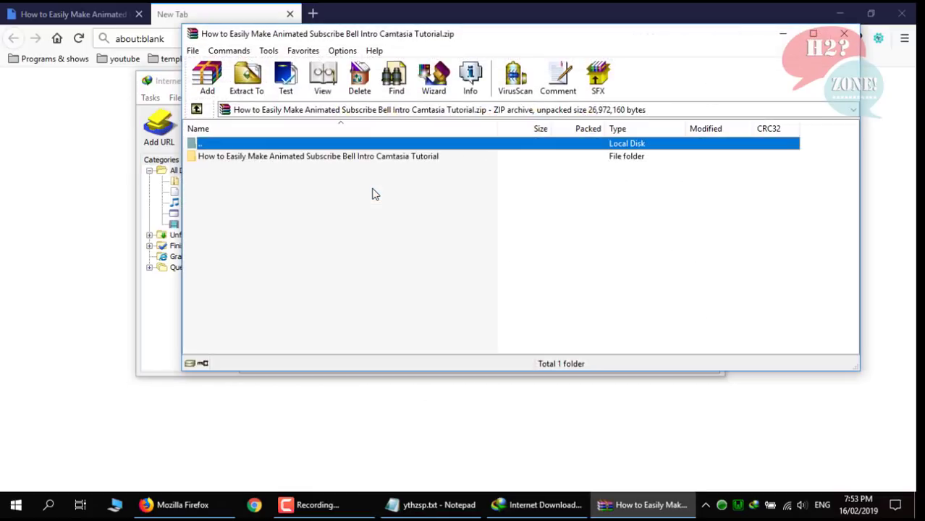
- Extract the project folder onto the desktop, then close WinRAR and the download manager
click(831, 13)
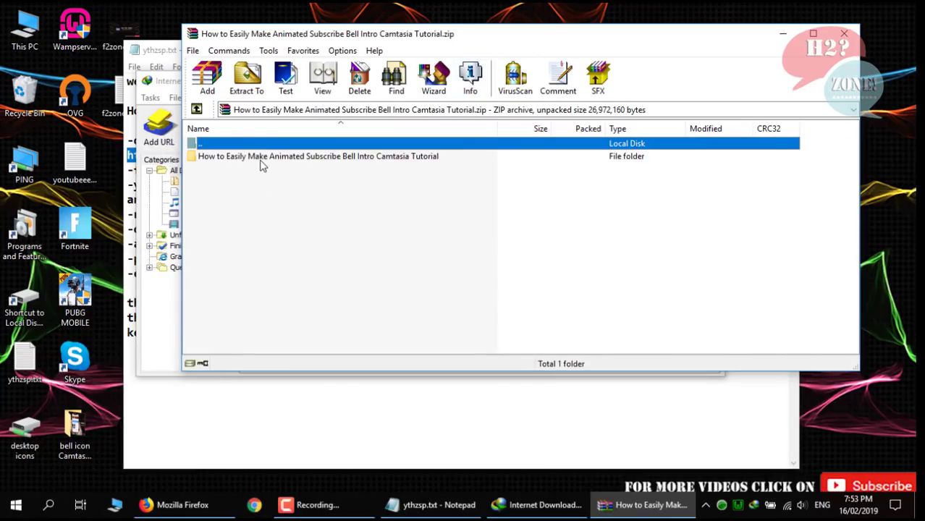
drag(255, 157, 114, 160)
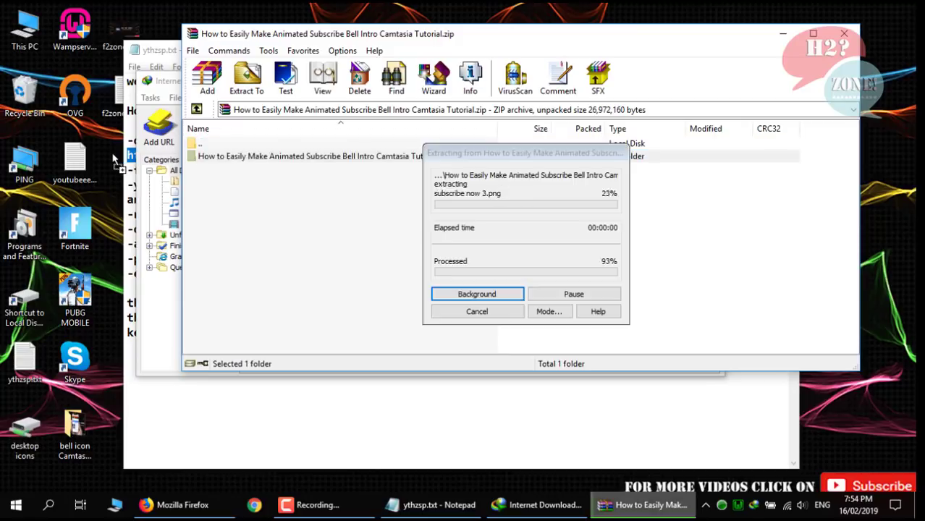
click(845, 37)
click(711, 80)
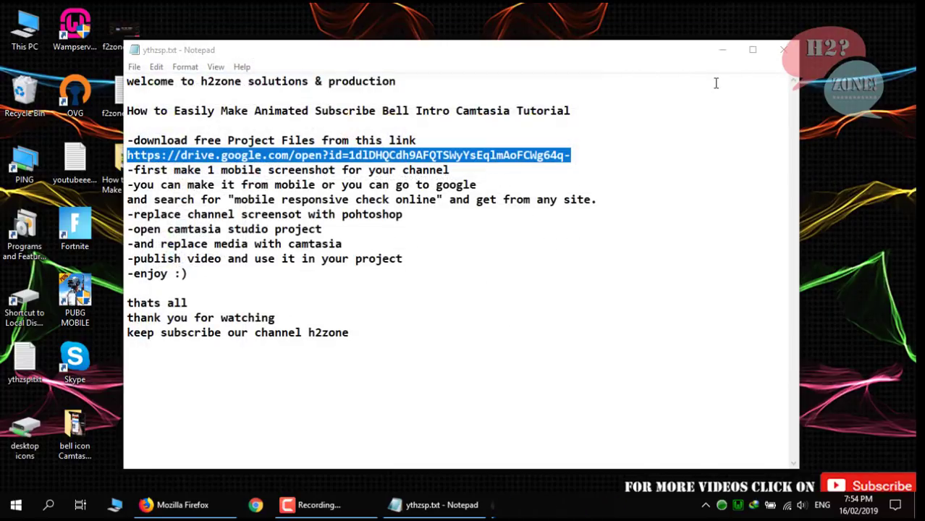
drag(587, 57, 653, 43)
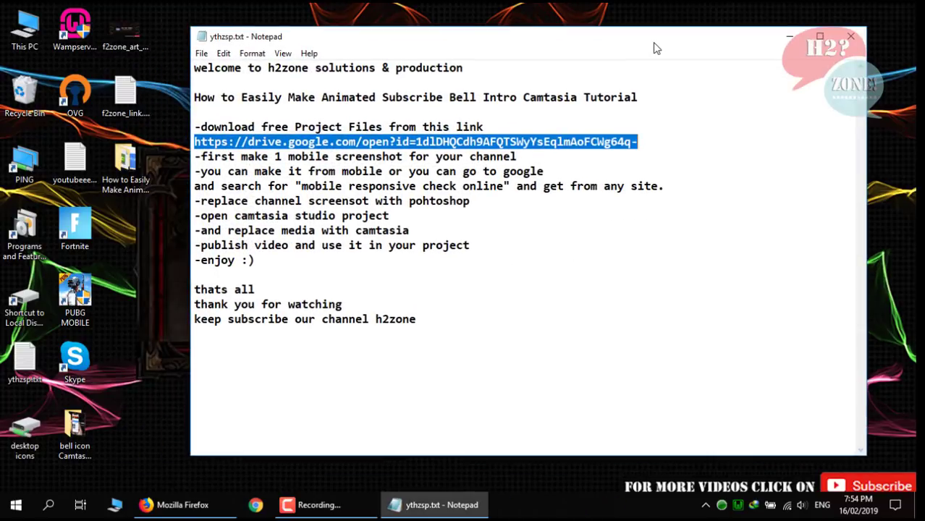
- Open the extracted folder and launch bell icon Camtasia project.tscproj in Camtasia
double_click(124, 166)
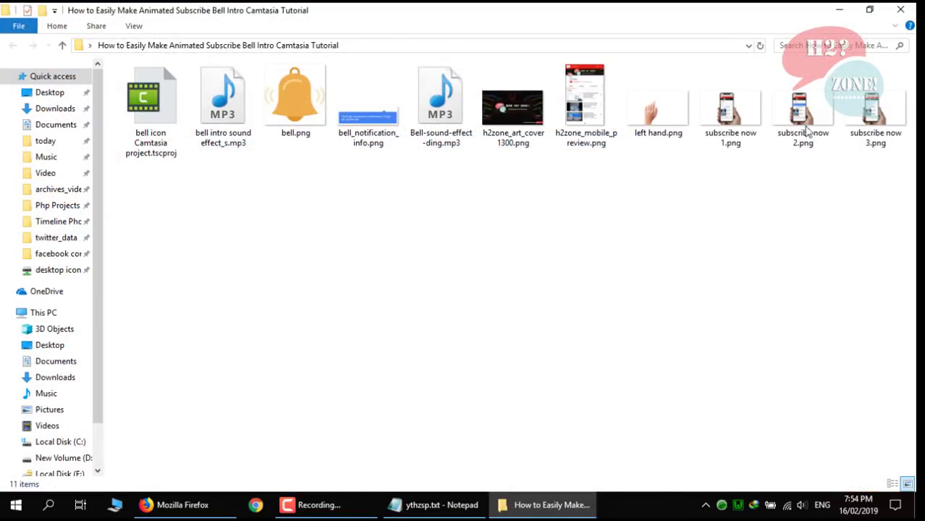
drag(913, 63, 118, 196)
click(156, 141)
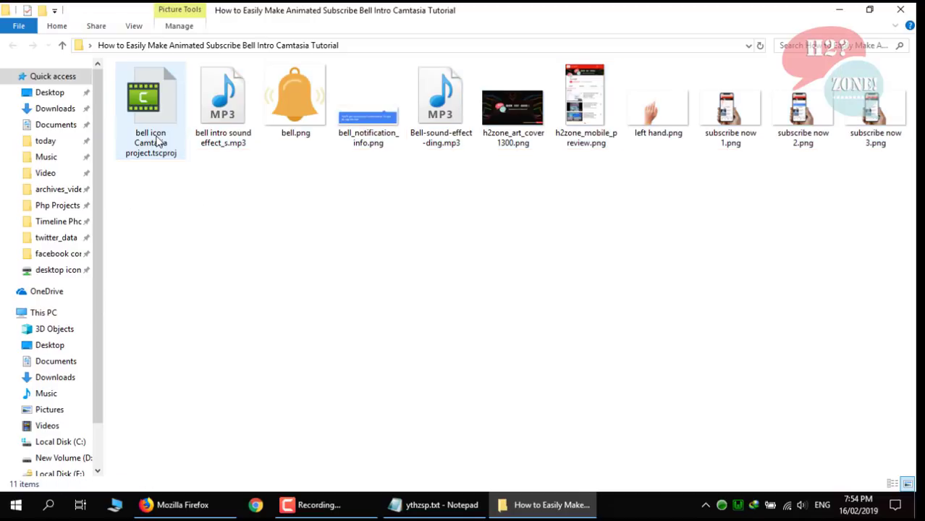
click(149, 124)
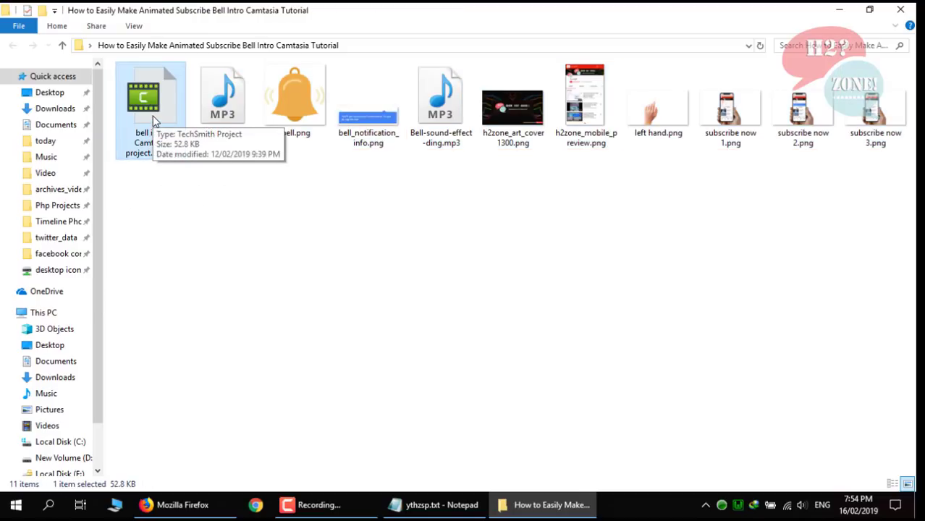
double_click(153, 120)
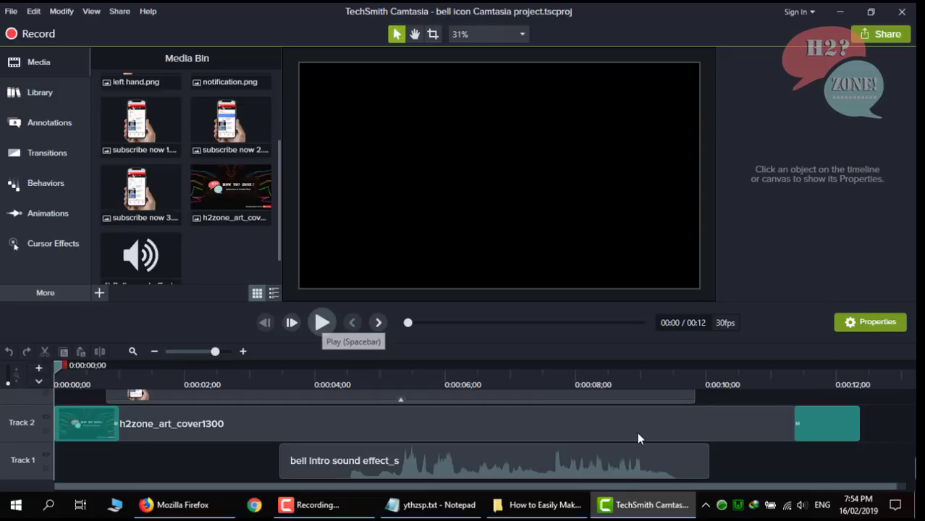
- Play the full 12-second intro preview, then select the bell intro sound effect_s clip on Track 1
click(664, 510)
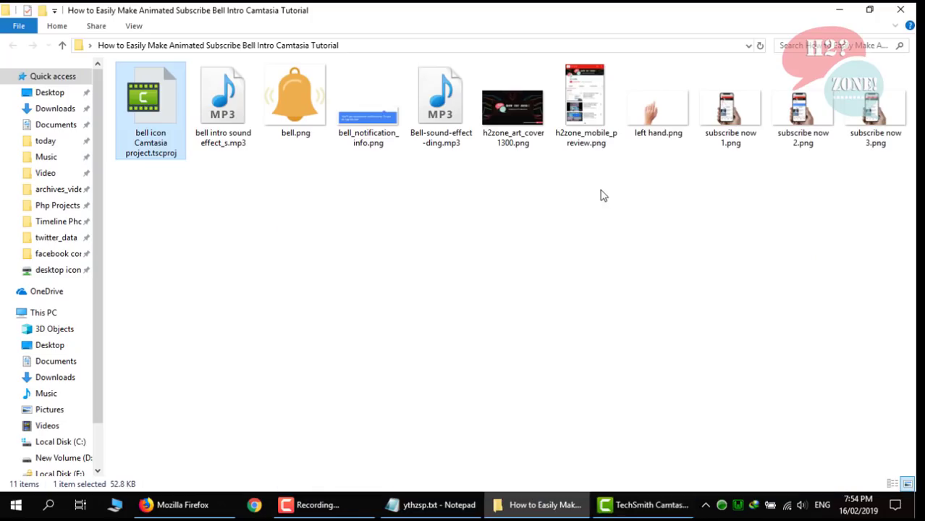
click(650, 507)
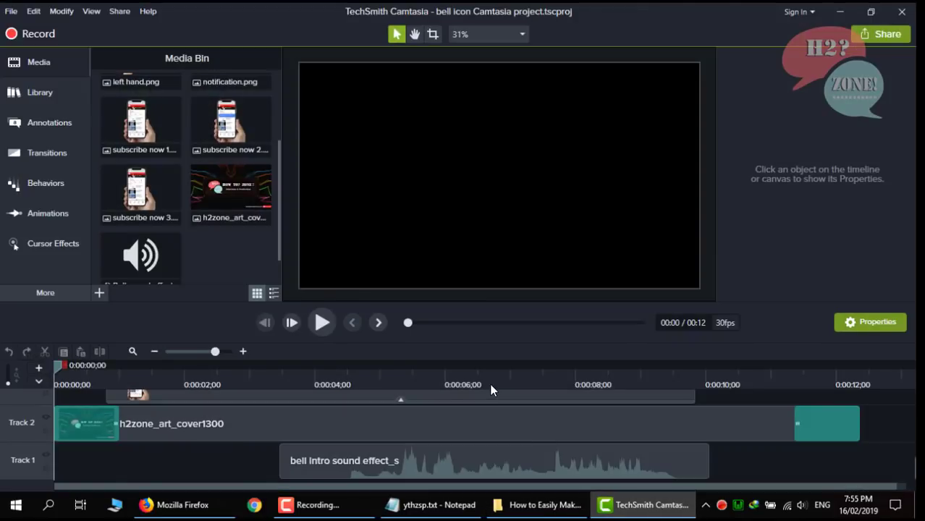
click(321, 324)
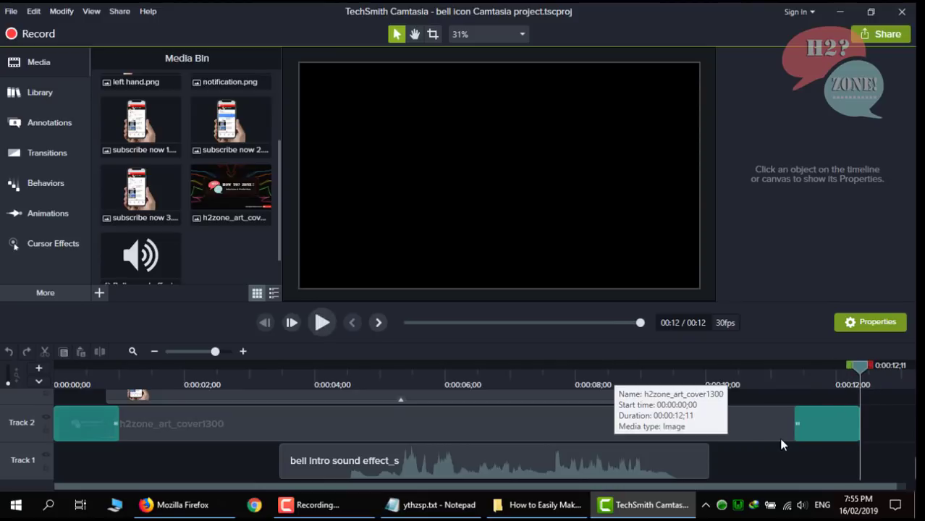
scroll(914, 464, up, 2)
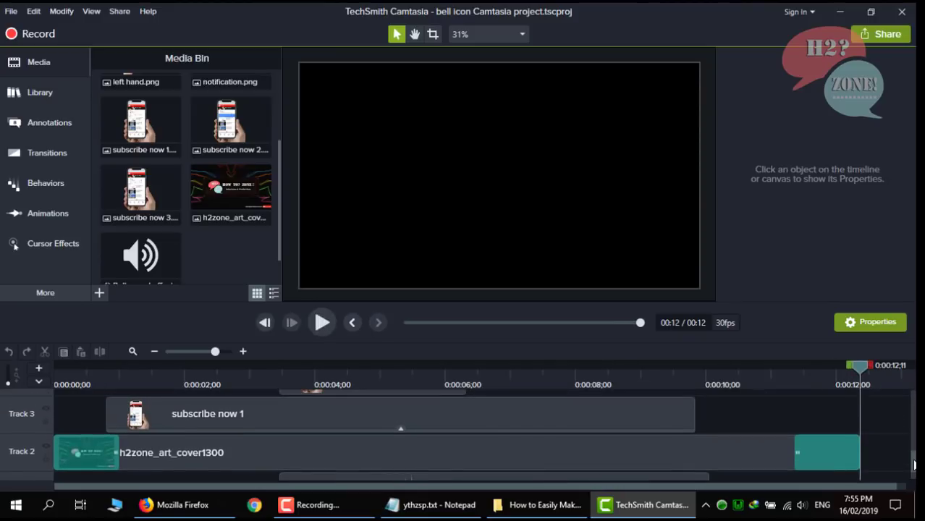
scroll(913, 464, down, 2)
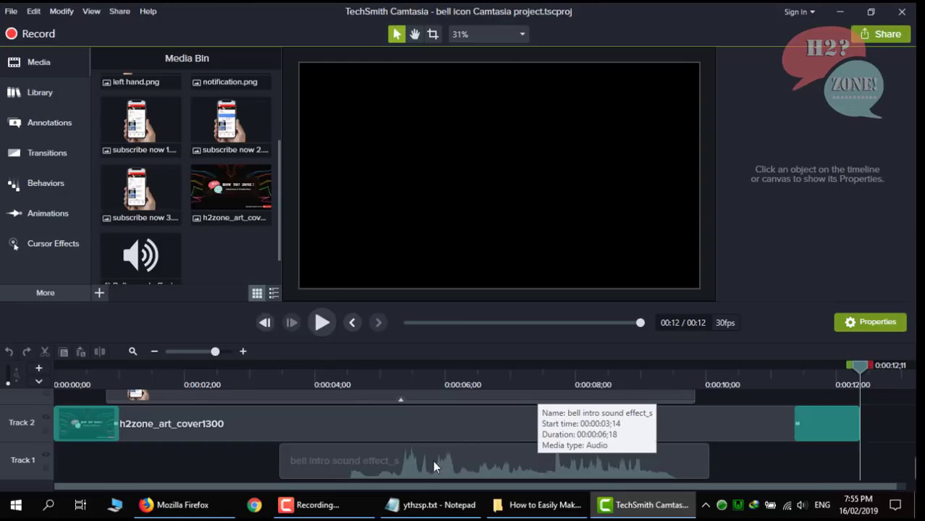
click(500, 473)
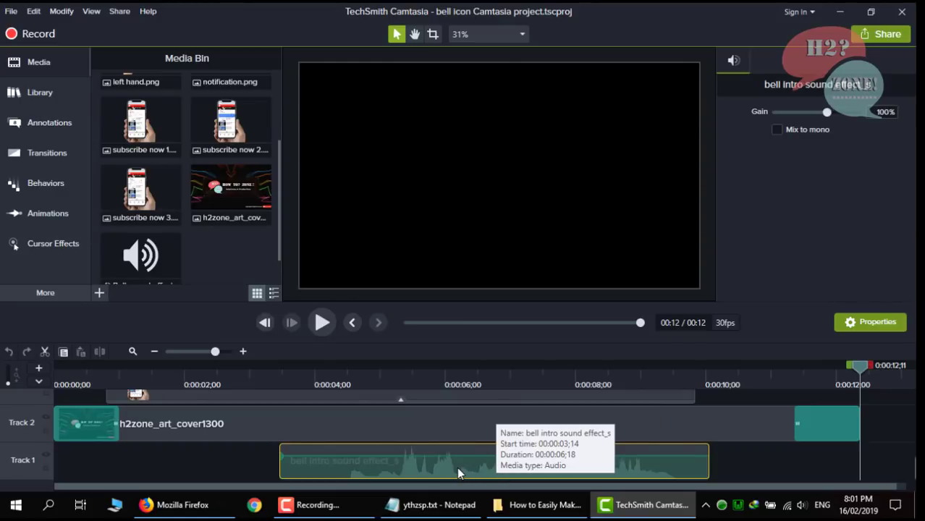
- Play bell intro sound effect_s.mp3 from the project folder in Windows Media Player, then close it
click(619, 500)
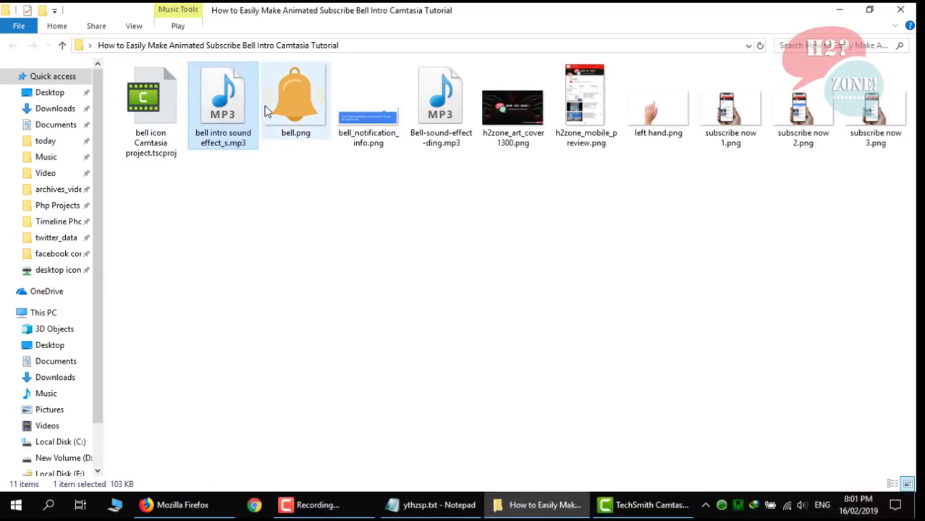
double_click(242, 116)
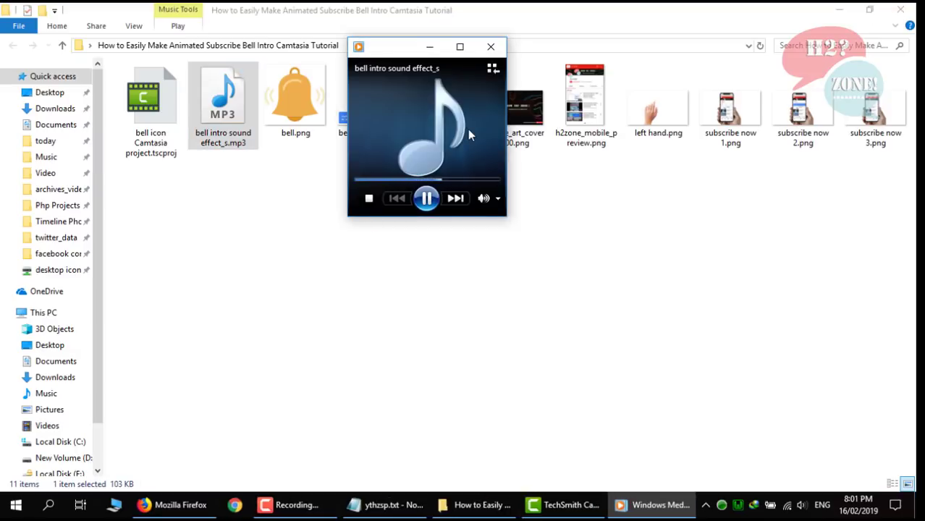
click(490, 48)
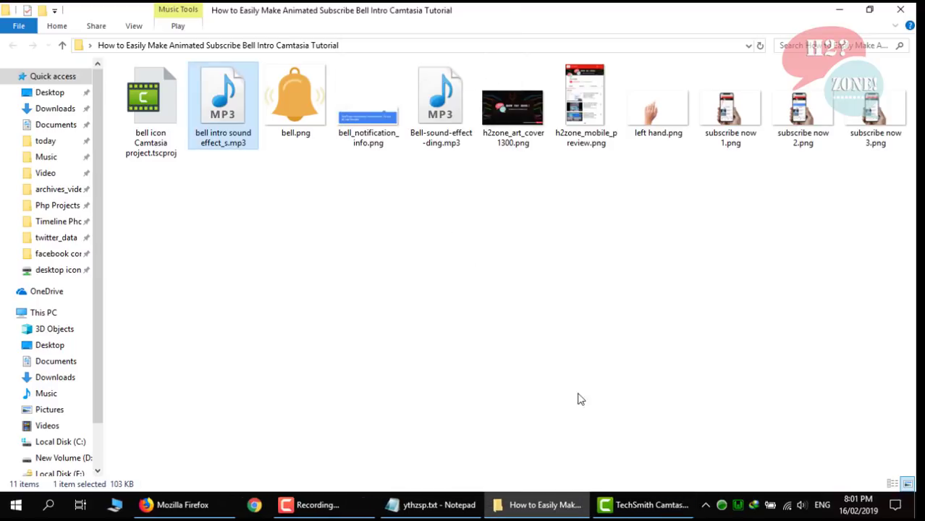
click(622, 506)
click(627, 508)
click(640, 504)
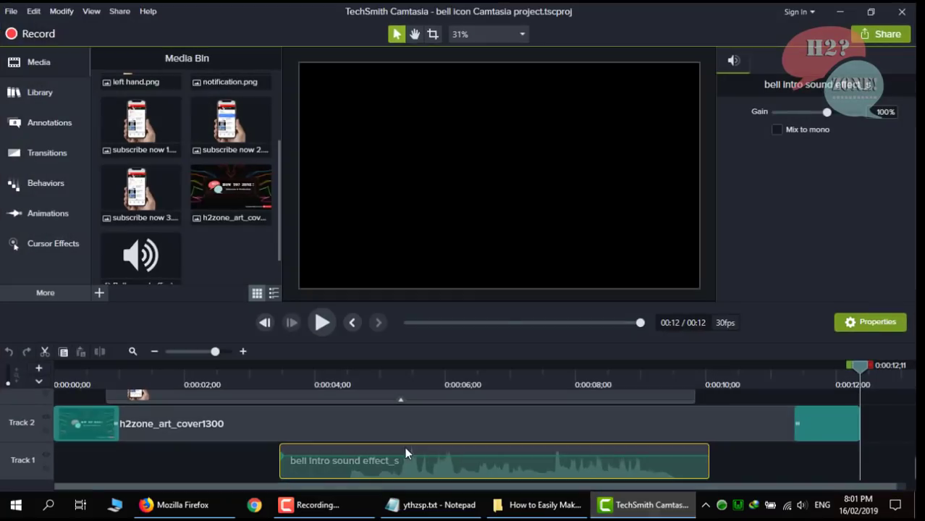
right_click(359, 462)
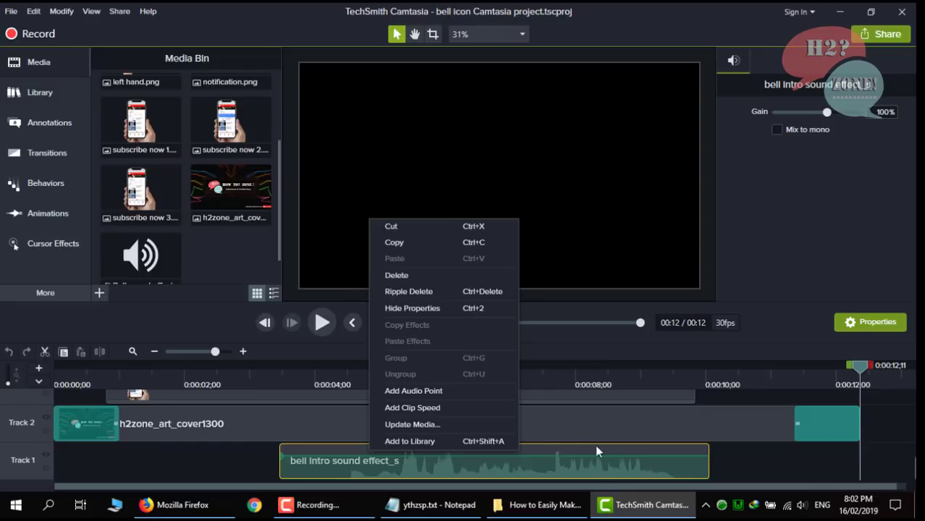
- Play Bell-sound-effect-ding.mp3 in Windows Media Player, close it, and return to Camtasia
click(542, 505)
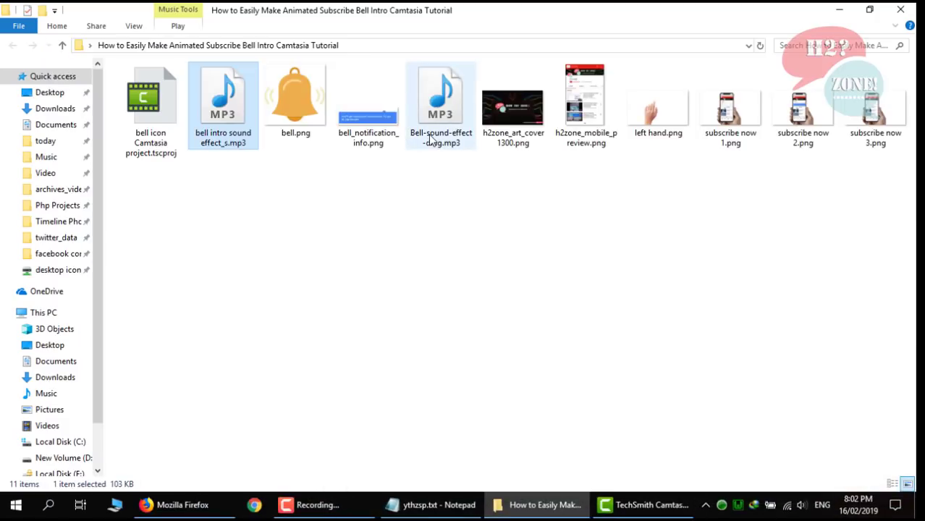
click(438, 118)
double_click(438, 118)
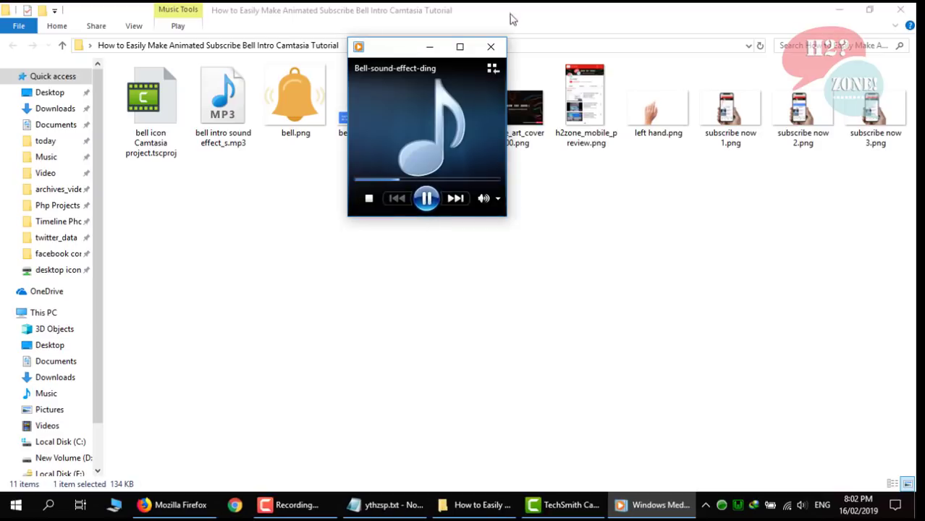
click(491, 46)
click(643, 505)
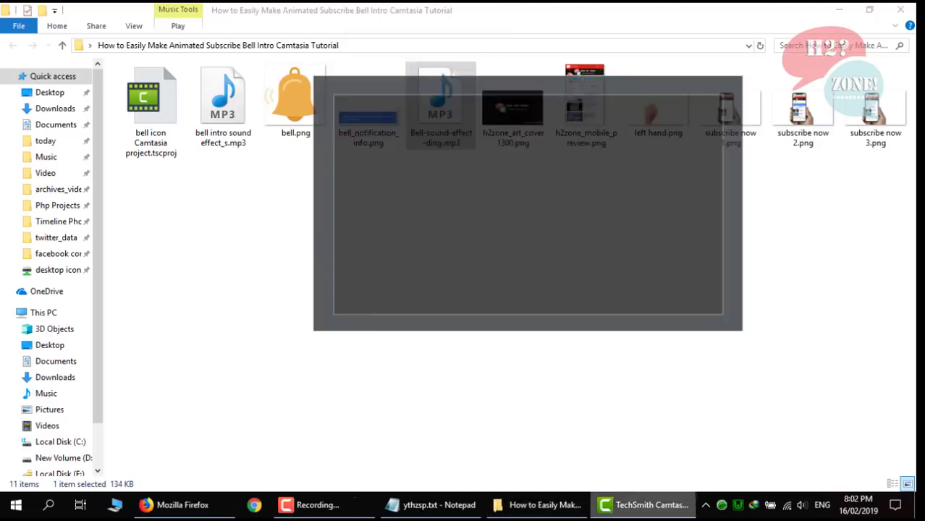
scroll(910, 418, up, 6)
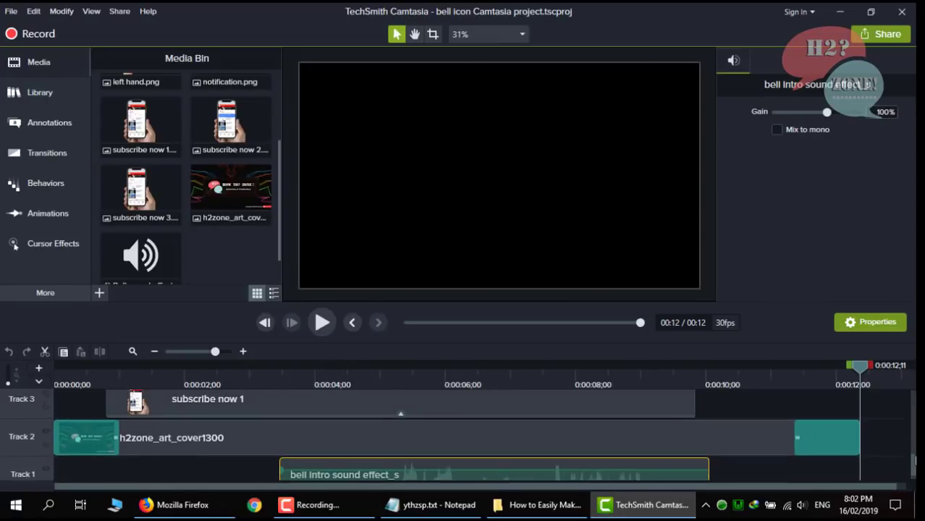
- Select the Bell-sound clip on Track 9 and locate bell.png in the project folder
scroll(910, 418, up, 3)
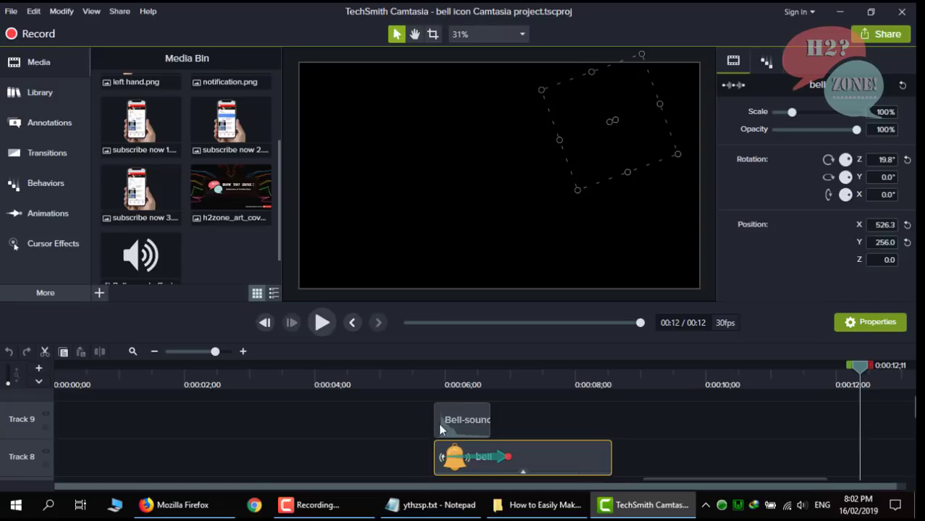
click(459, 423)
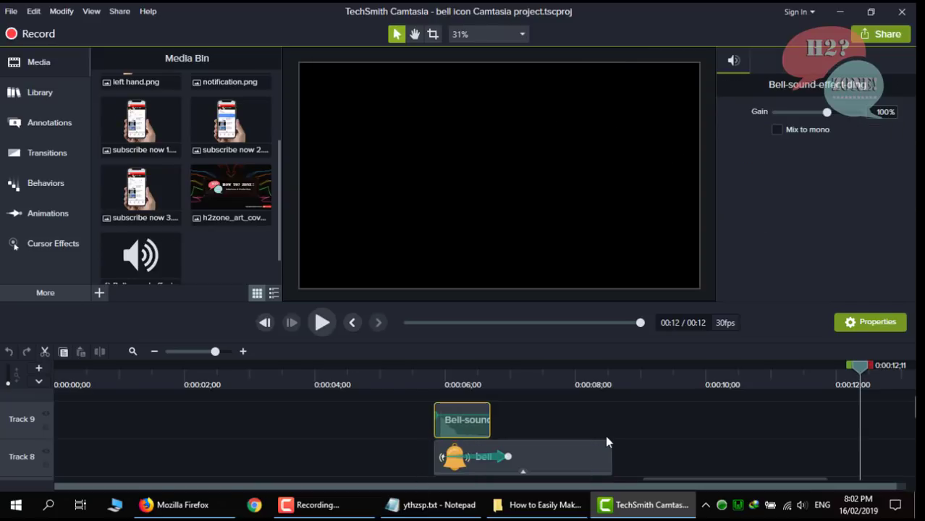
click(539, 504)
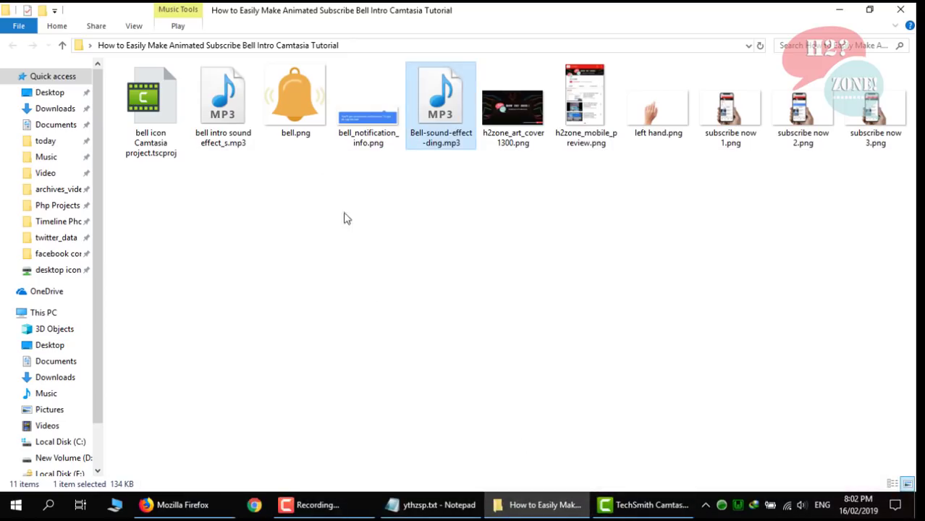
click(310, 121)
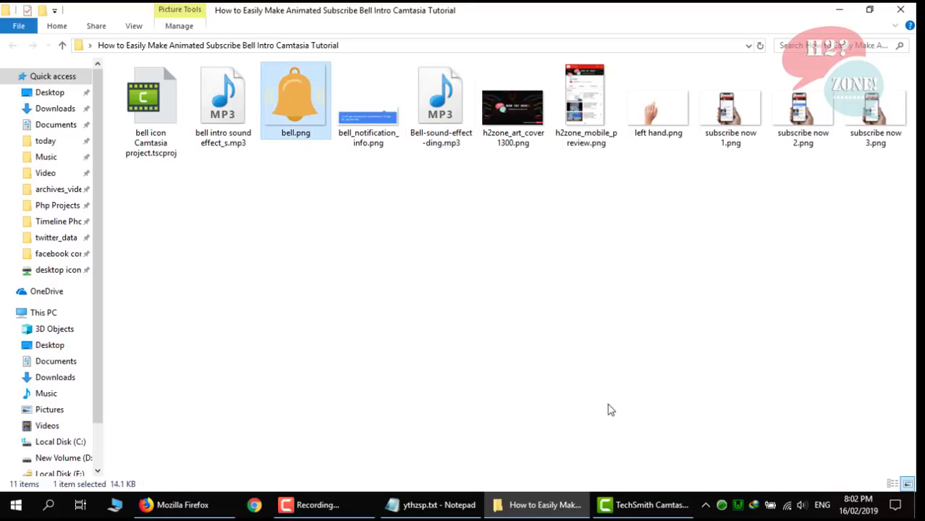
click(642, 505)
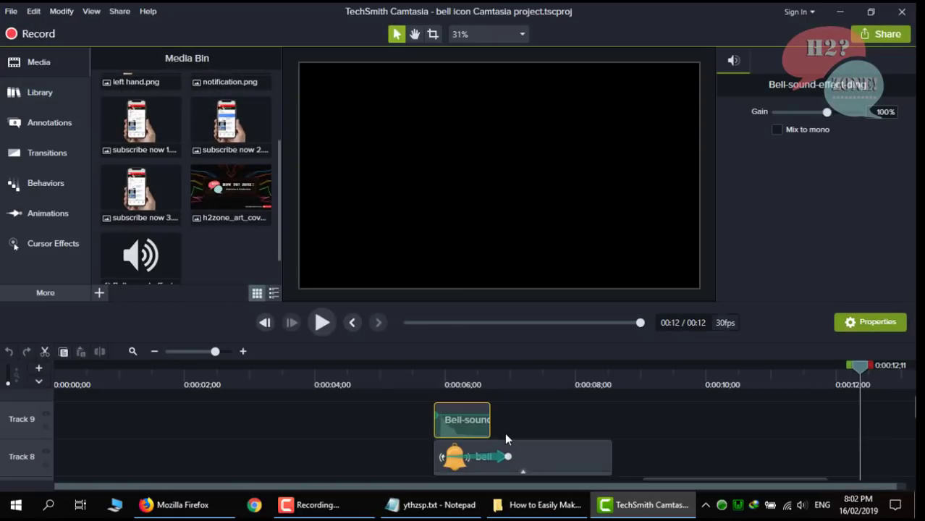
- Select the Track 8 bell clip and move the playhead to 0:00:06;10 to view the bell scene
click(533, 455)
click(466, 382)
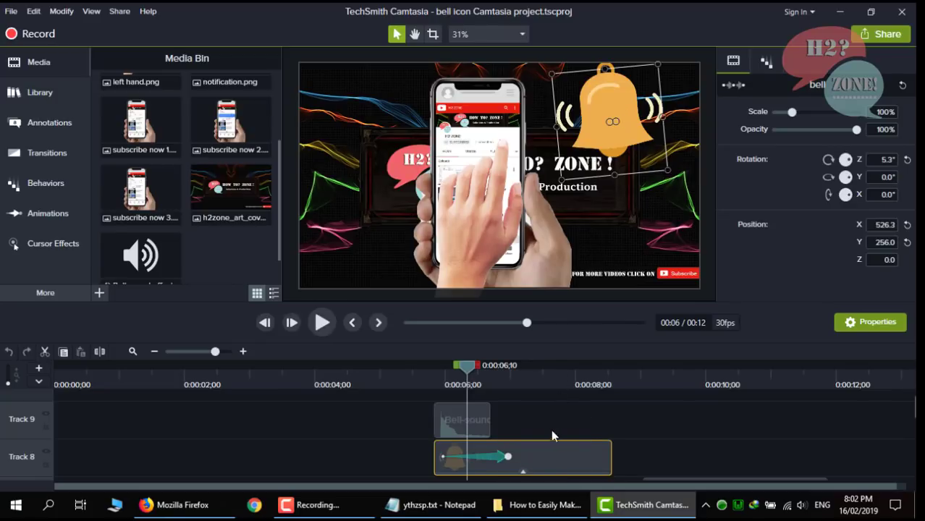
right_click(542, 450)
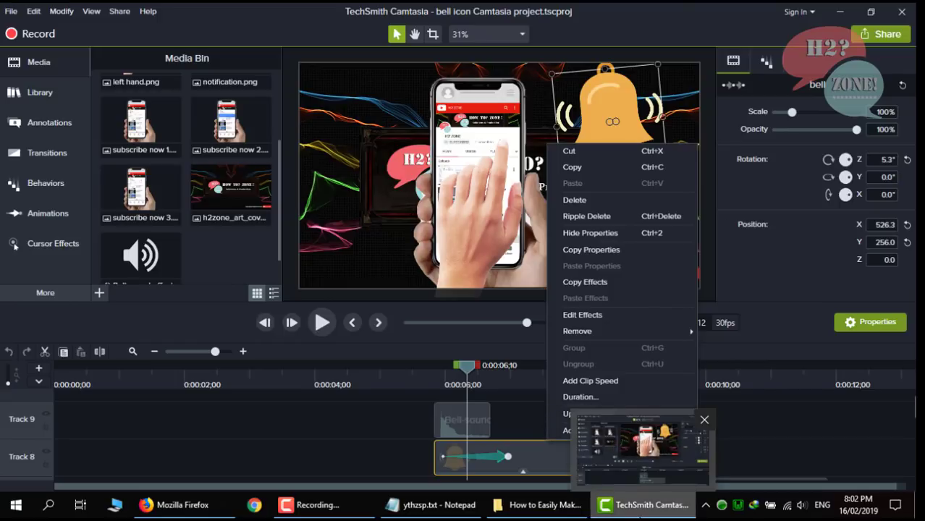
click(334, 123)
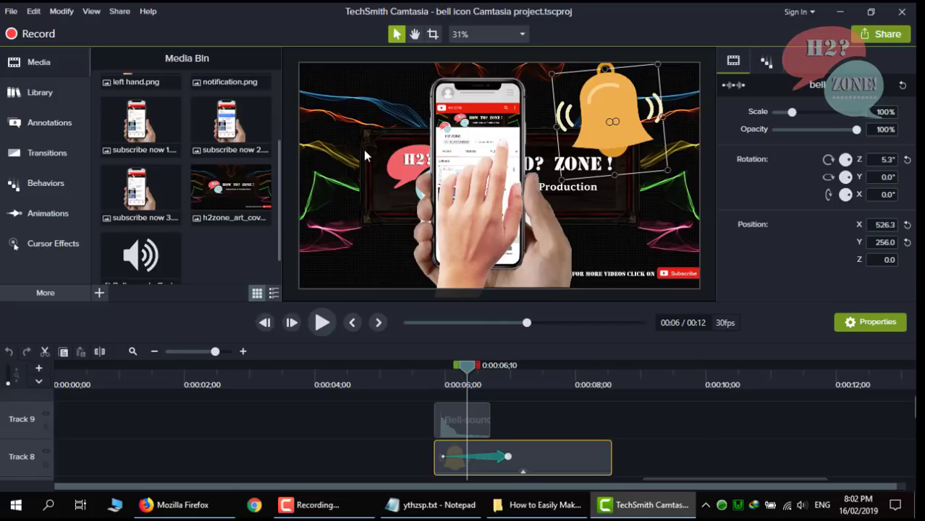
- View the old h2zone_art_cover1300.png in Photo Viewer, then close it
click(540, 504)
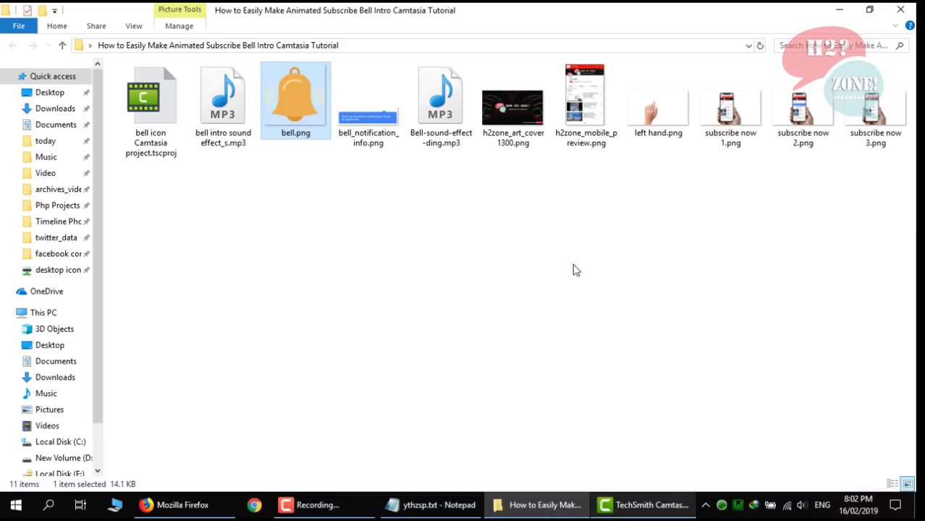
click(505, 126)
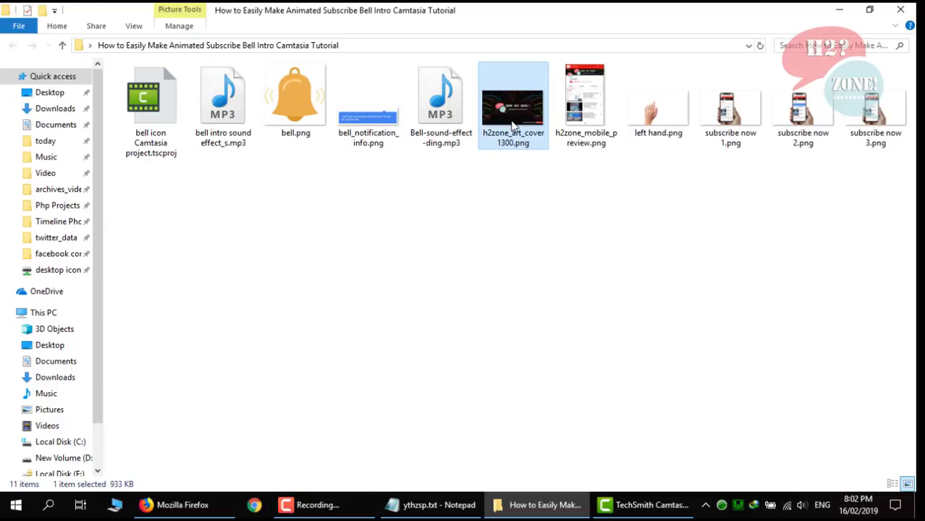
double_click(512, 125)
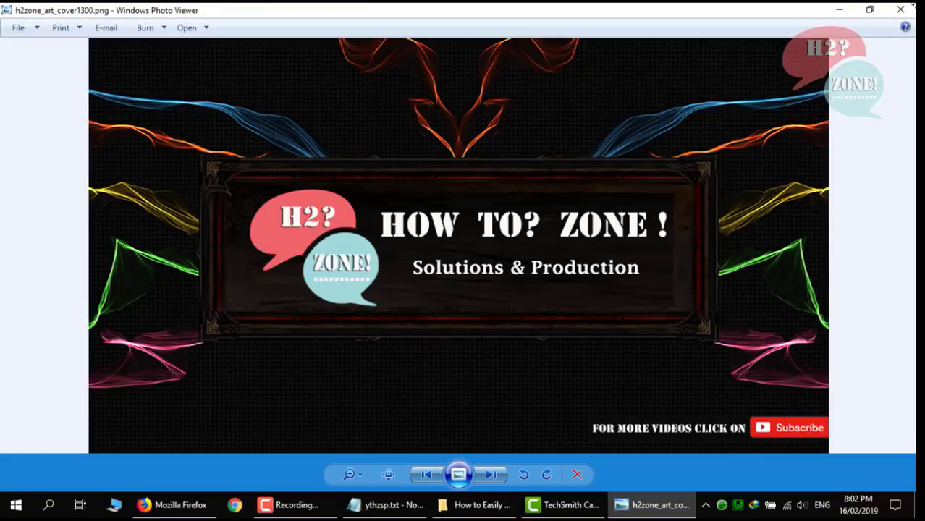
click(900, 10)
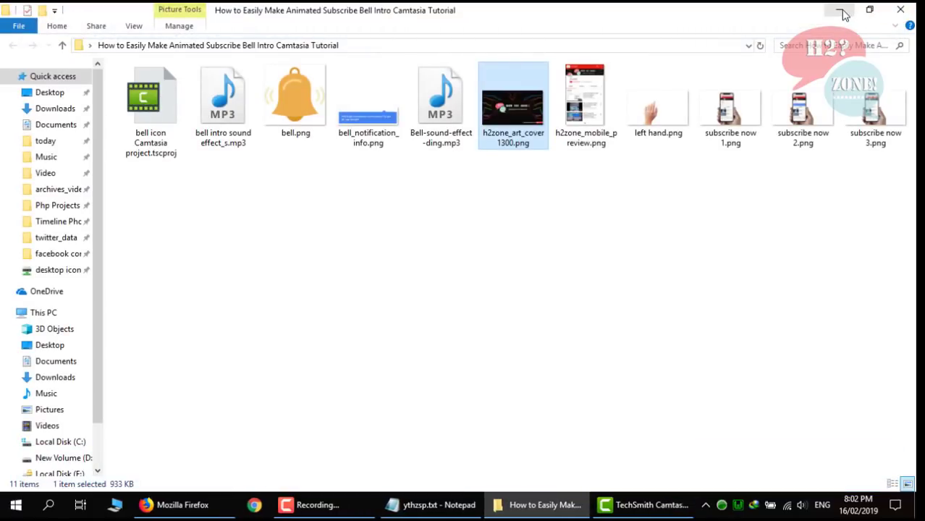
- Paste f2zone_art_cover1300.png into the tutorial folder with Ctrl+V
click(841, 10)
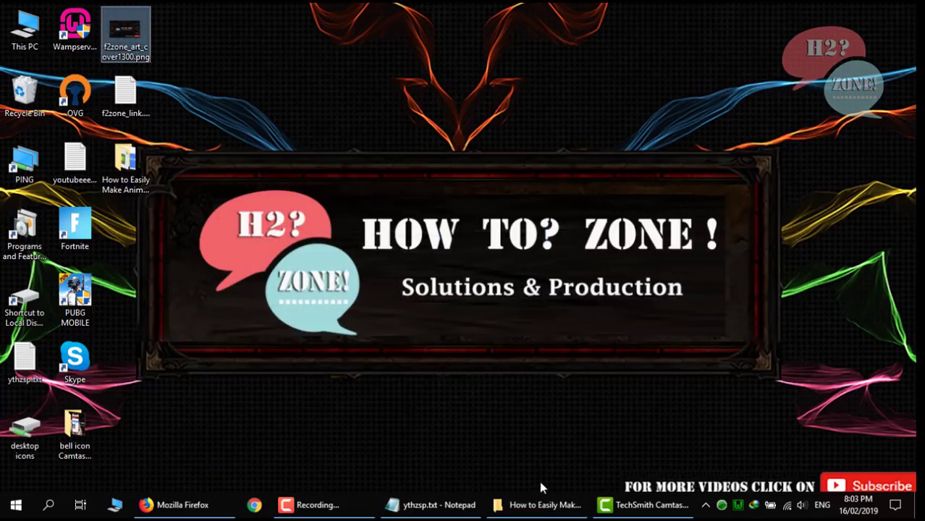
click(539, 504)
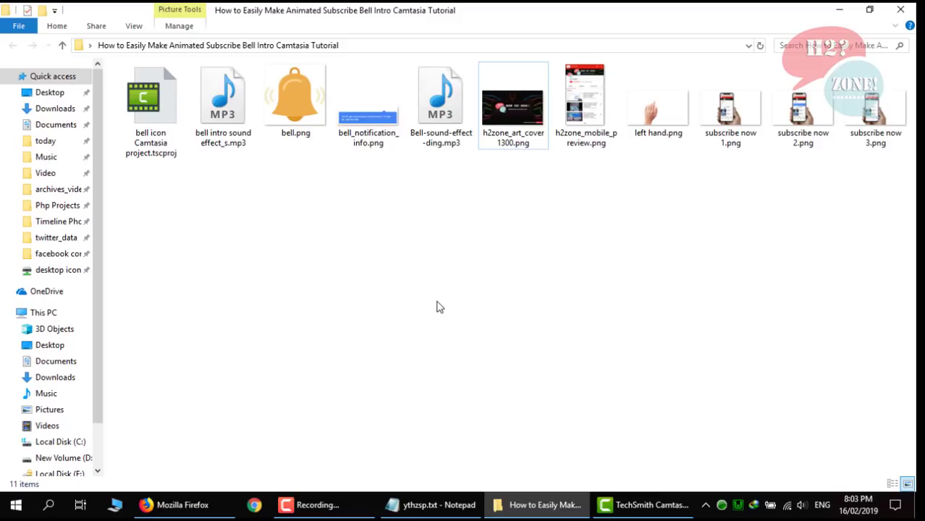
key(ctrl+v)
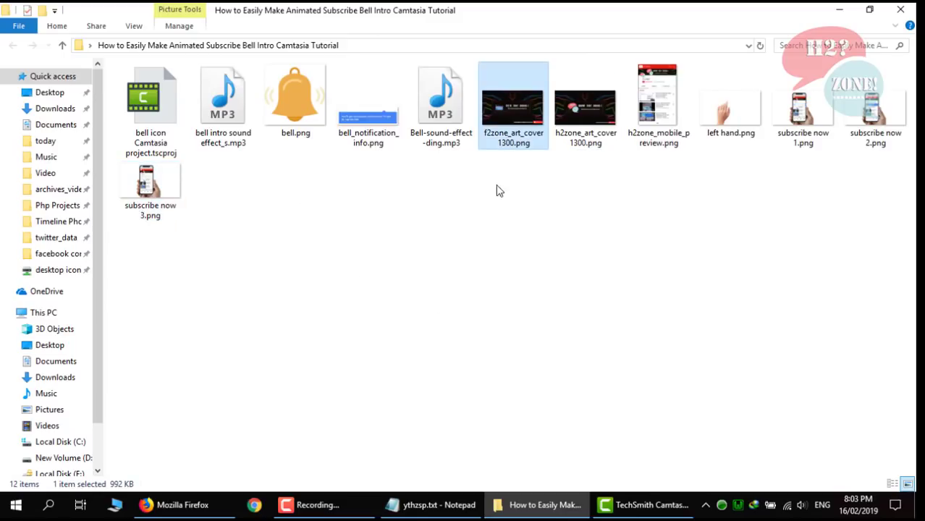
- Update Media on the Track 2 h2zone_art_cover1300 clip to use f2zone_art_cover1300.png from the Desktop tutorial folder
click(627, 500)
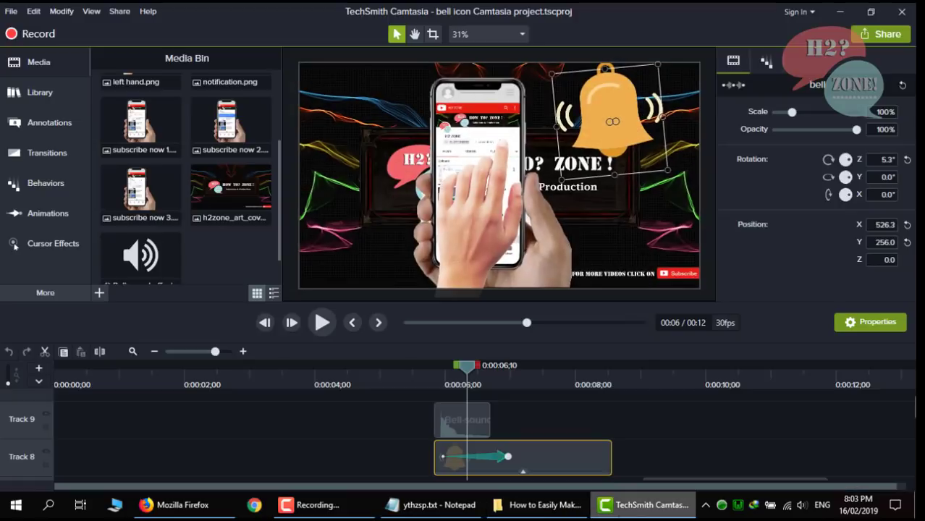
drag(914, 417, 914, 481)
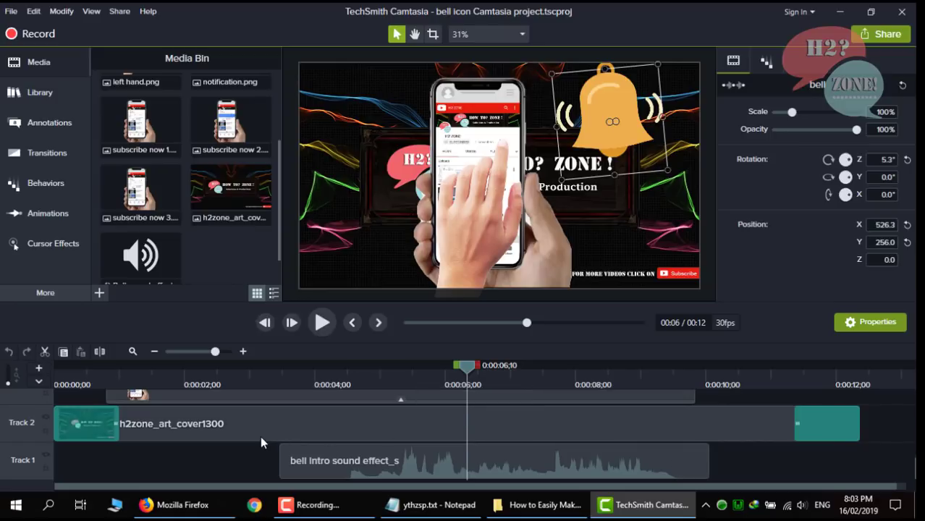
click(227, 426)
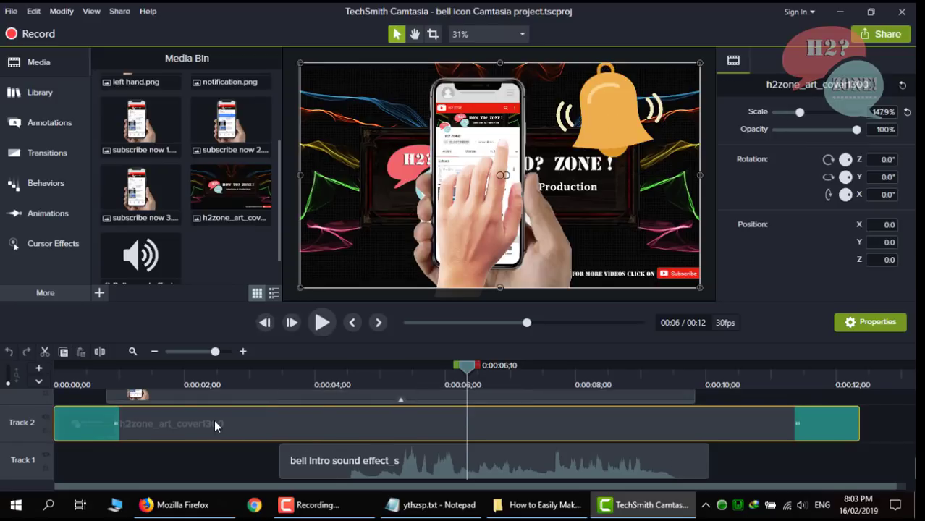
right_click(214, 419)
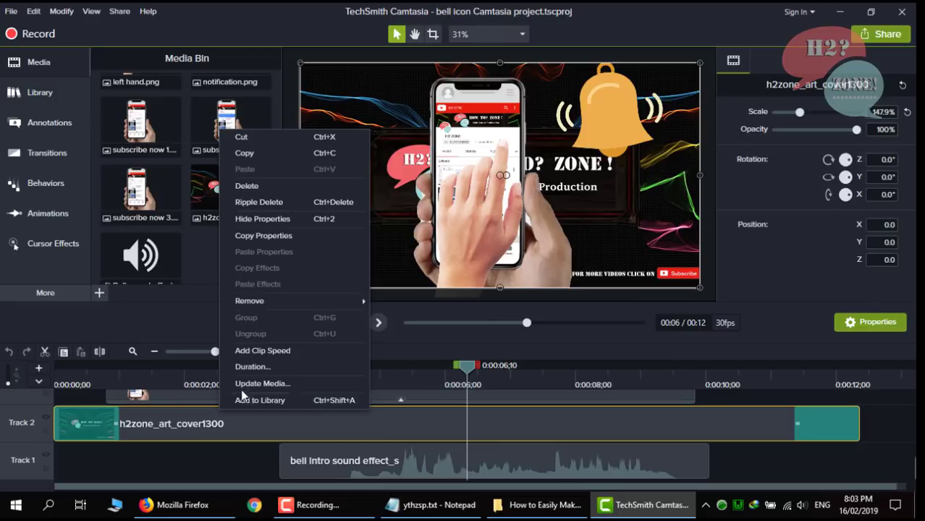
click(269, 384)
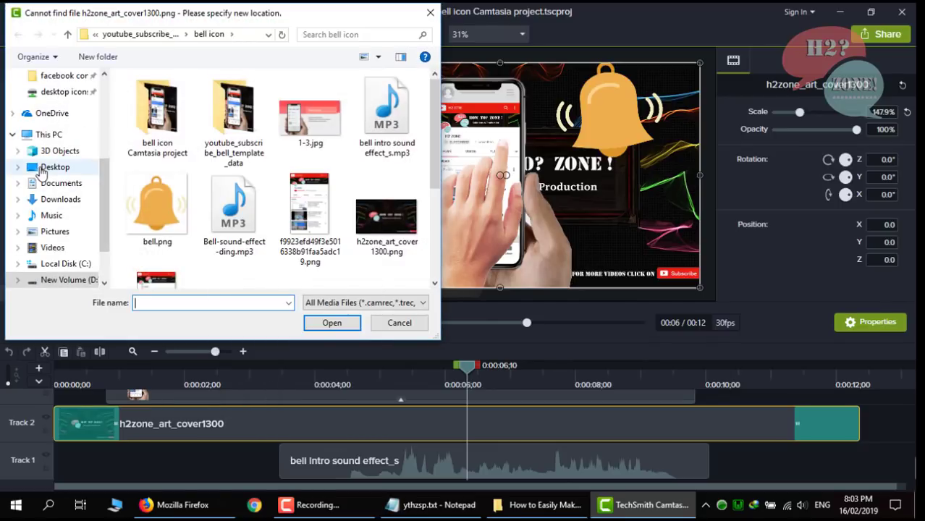
click(43, 168)
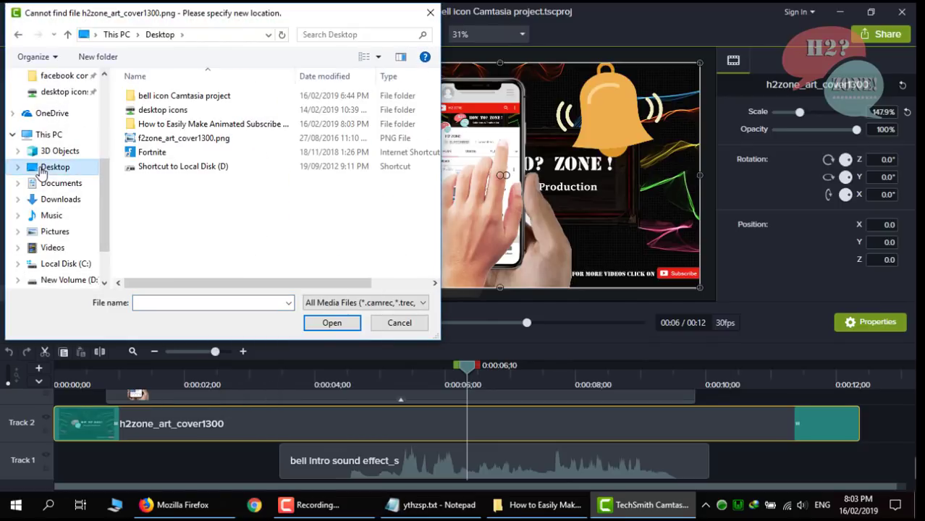
double_click(201, 129)
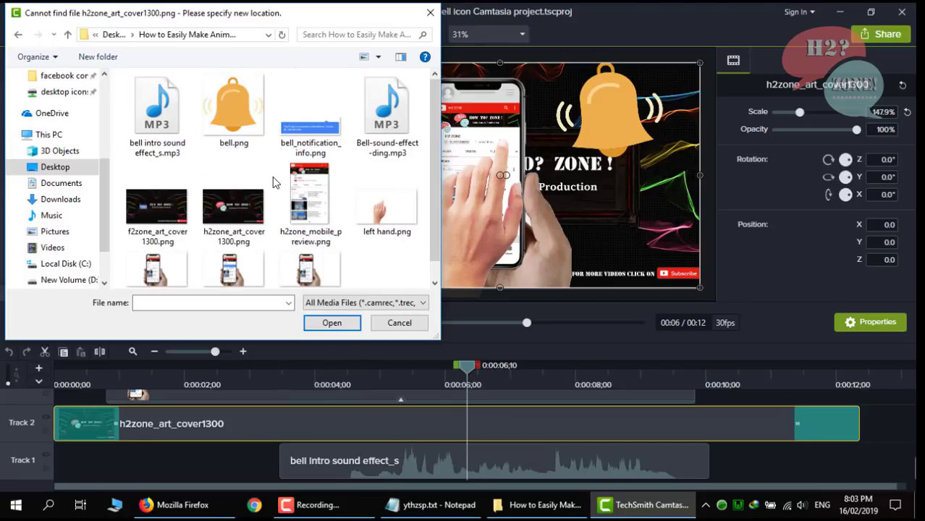
double_click(165, 214)
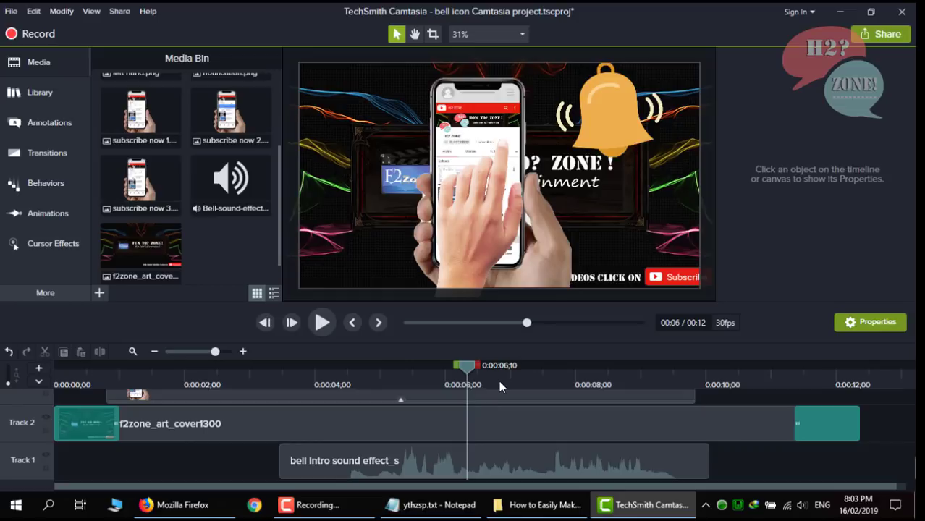
scroll(498, 387, up, 1)
drag(913, 469, 914, 435)
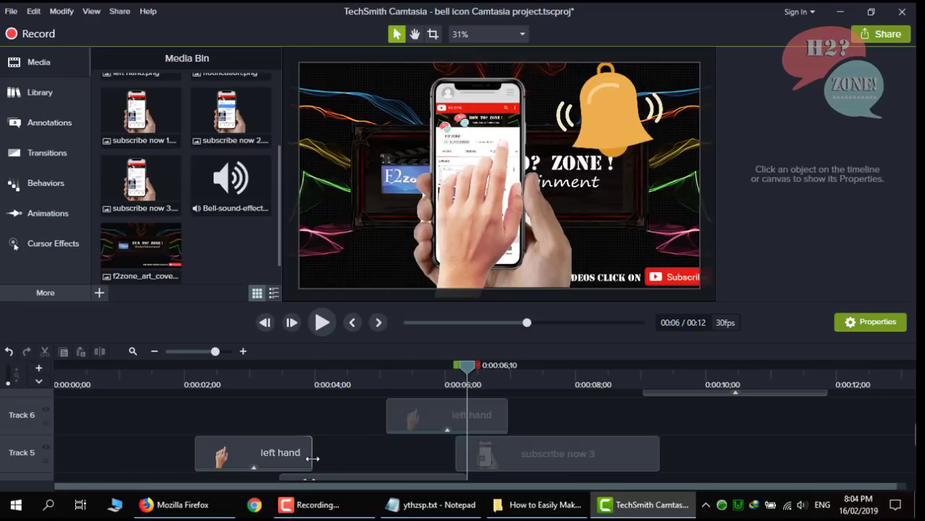
- Select the Track 5 left hand clip, find left hand.png in the folder, and show its behaviors
click(233, 456)
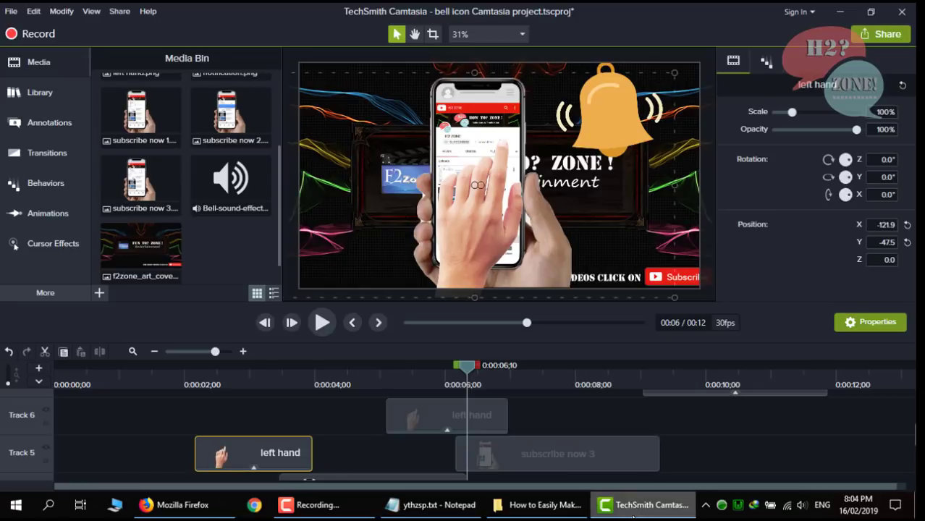
click(539, 505)
click(731, 116)
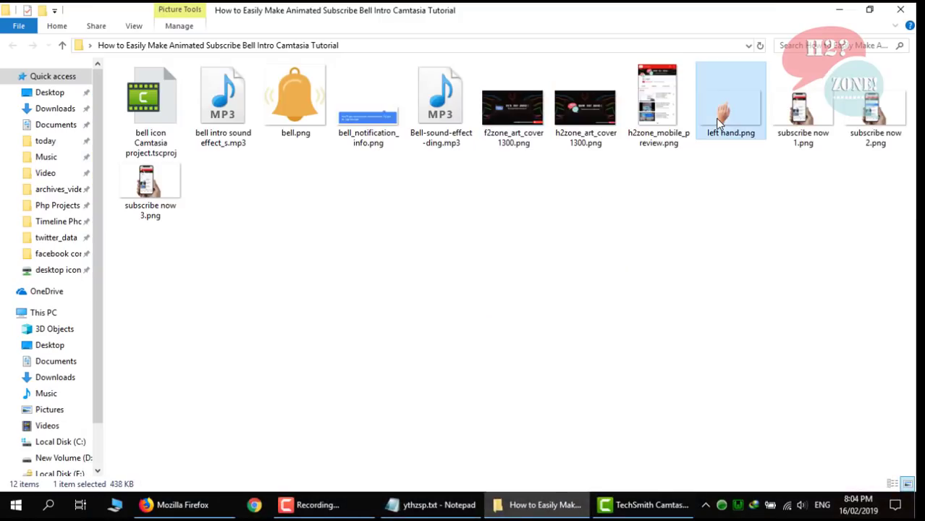
click(651, 505)
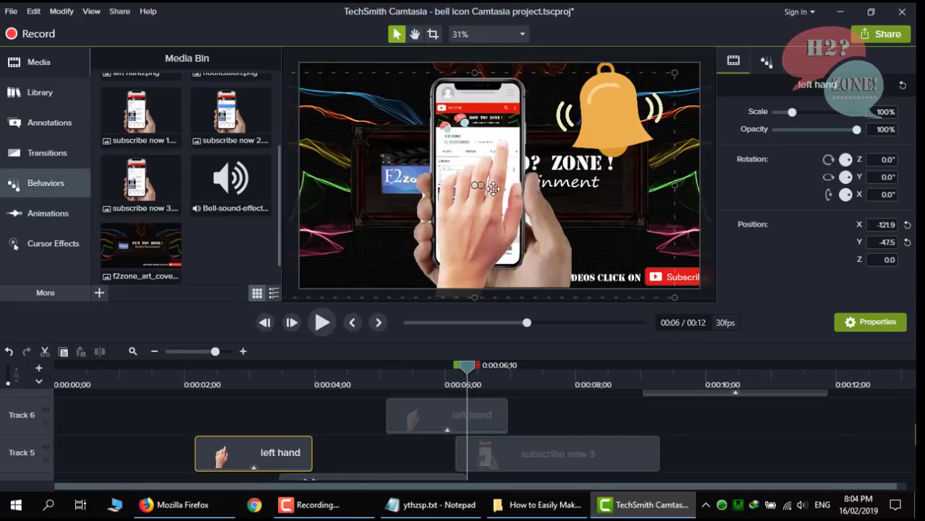
click(768, 67)
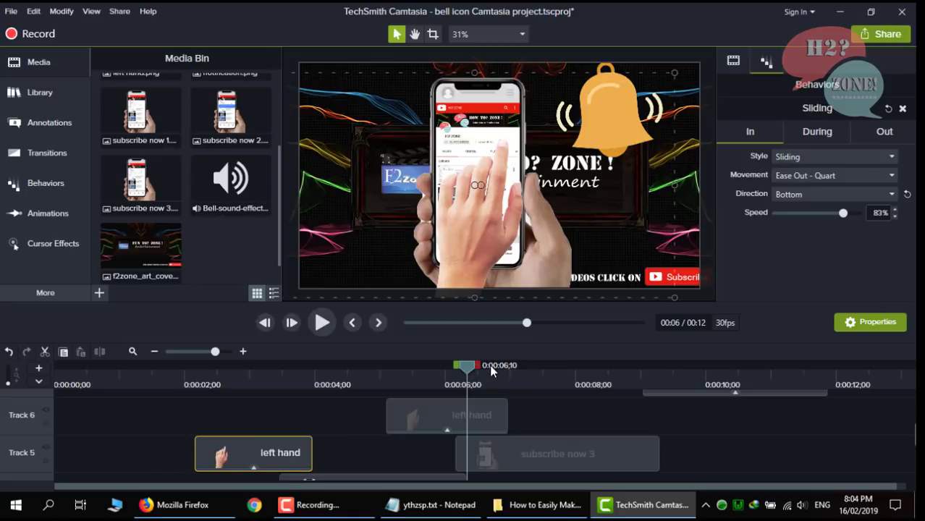
- Scrub around 0:00:05 to check the Track 6 hand's entrance and review the slide-in behavior options
drag(464, 367, 392, 390)
click(437, 418)
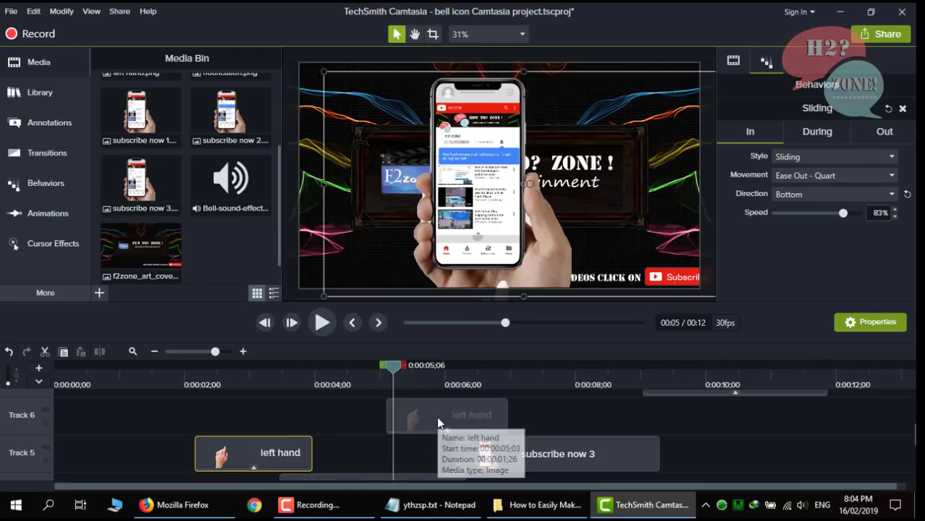
drag(393, 366, 456, 366)
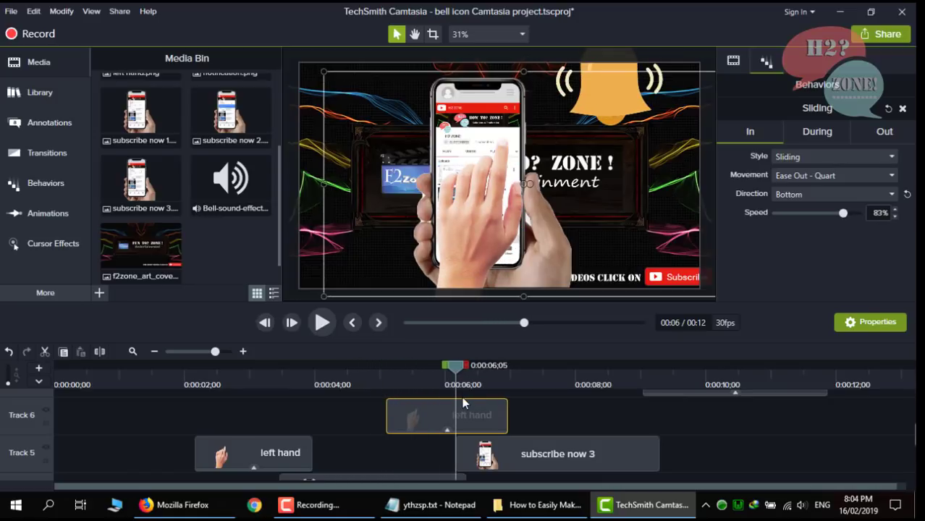
click(893, 196)
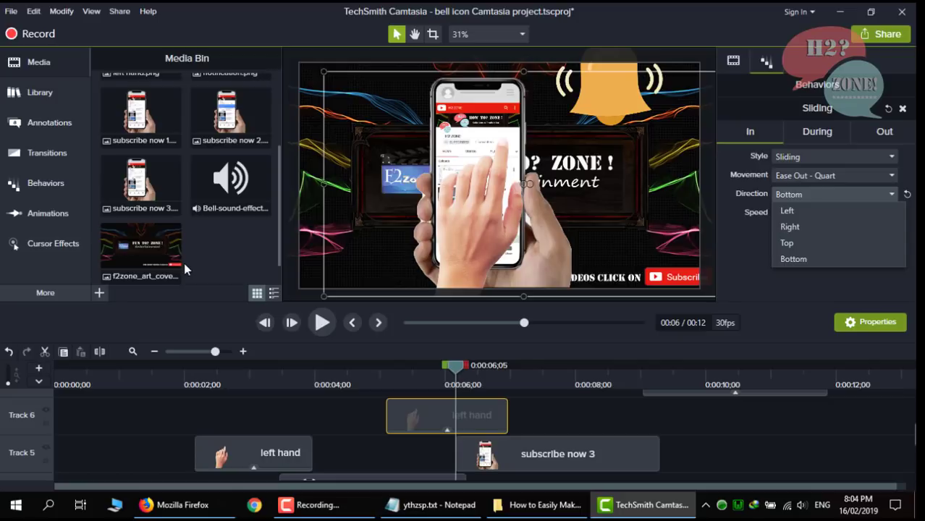
click(31, 185)
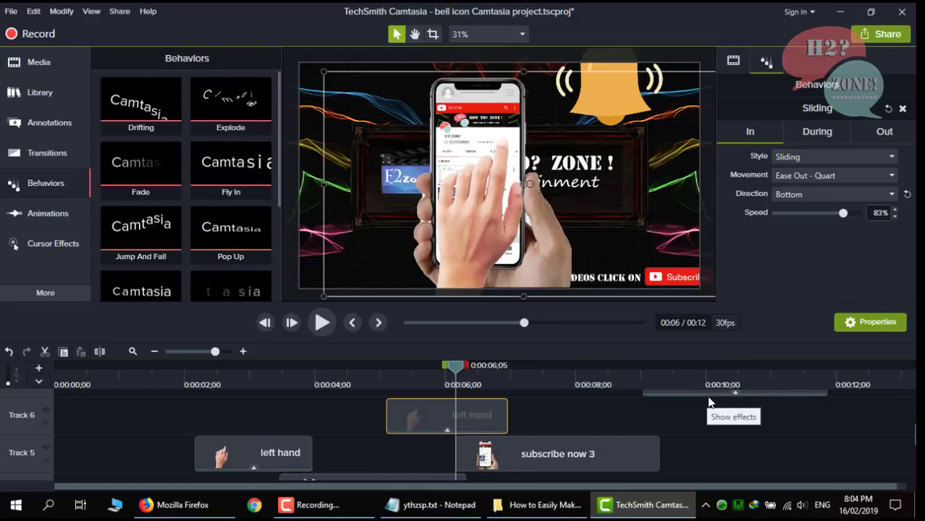
- Drag left hand.png from the folder onto Track 5, check the clip's options, and minimize Camtasia
click(646, 505)
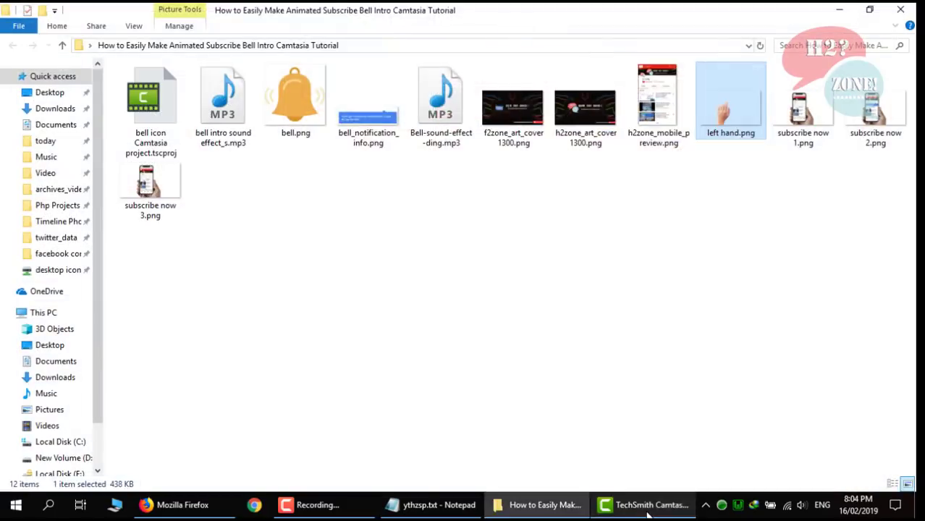
click(648, 511)
click(648, 506)
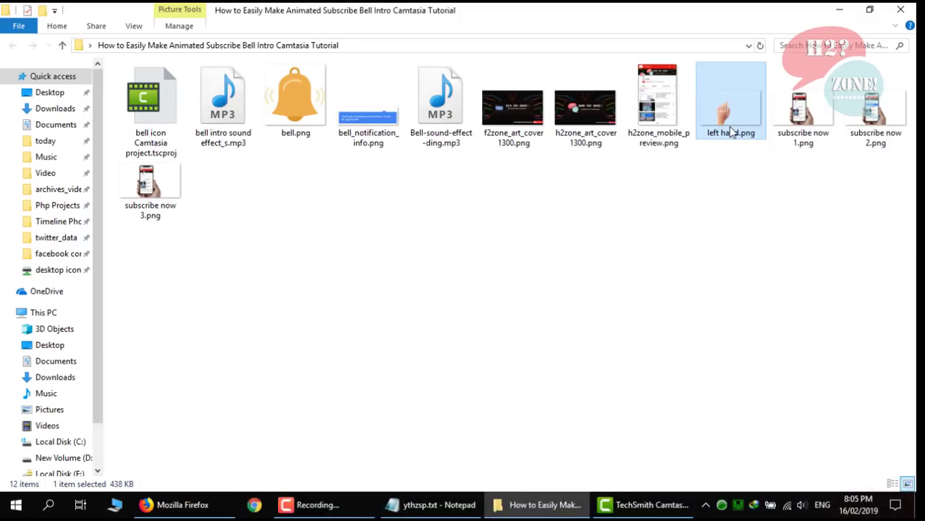
drag(731, 132, 272, 452)
right_click(272, 452)
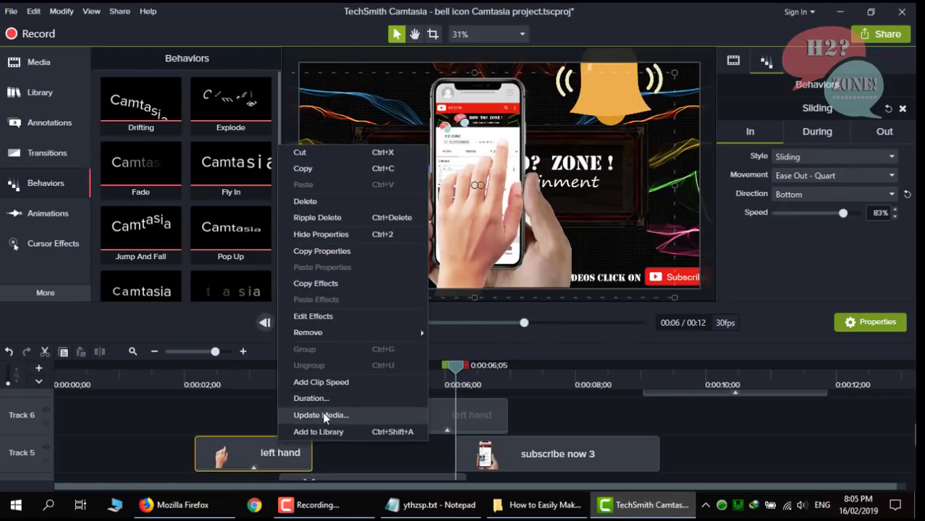
click(627, 508)
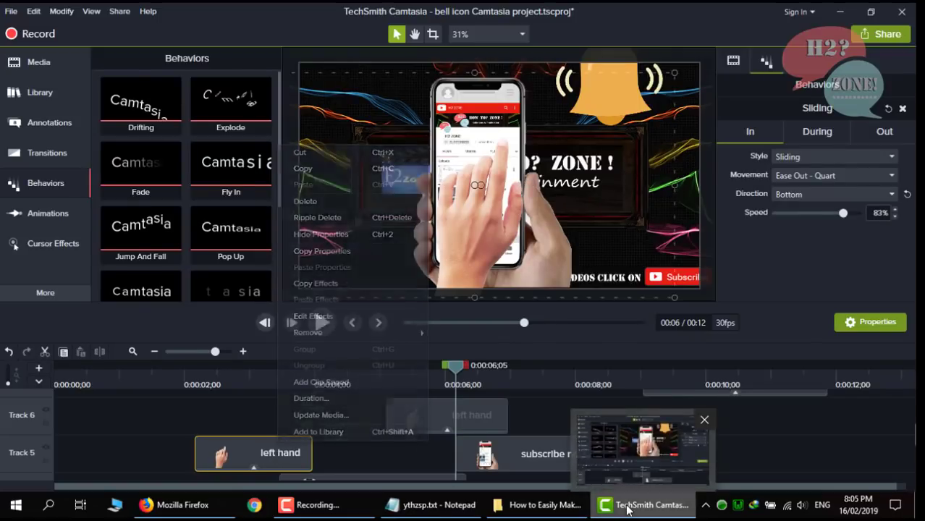
- Select the three subscribe now images, view 1.png through 3.png in Photo Viewer, then close it
drag(785, 159, 892, 124)
ctrl+click(160, 190)
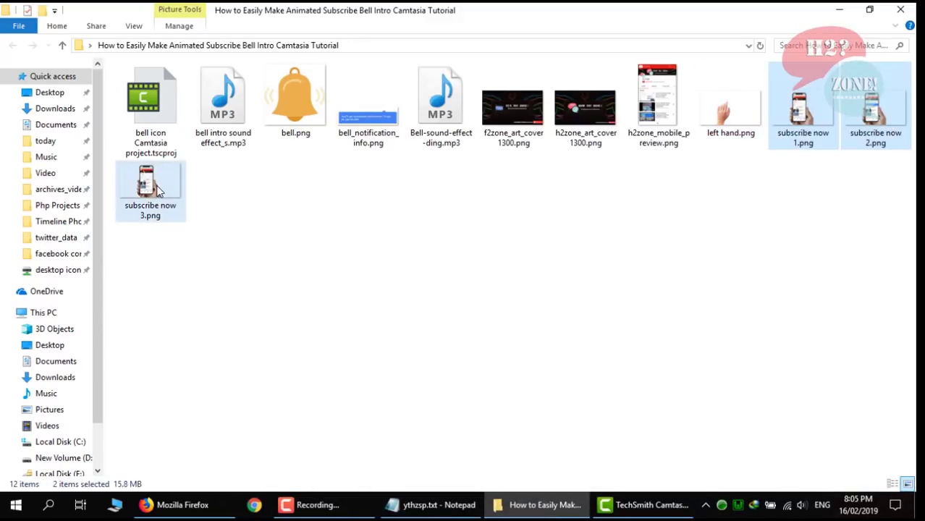
double_click(800, 129)
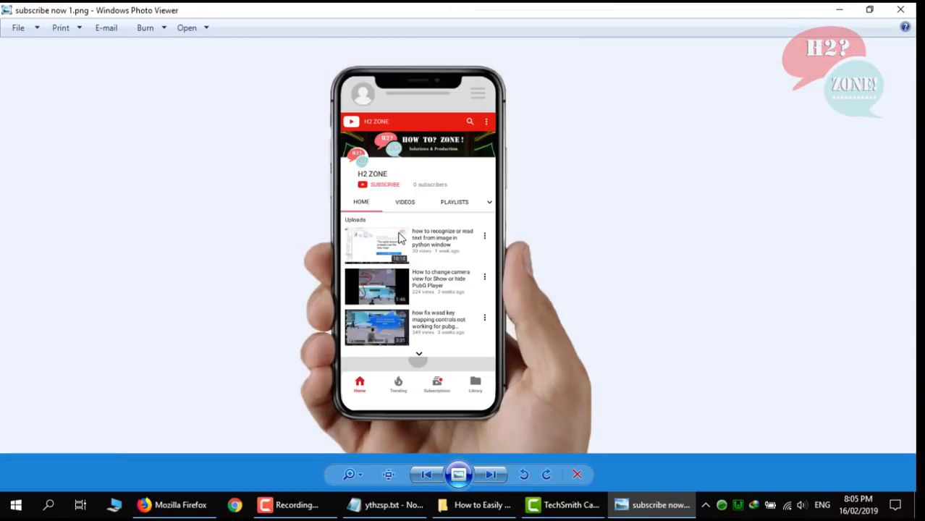
key(Right)
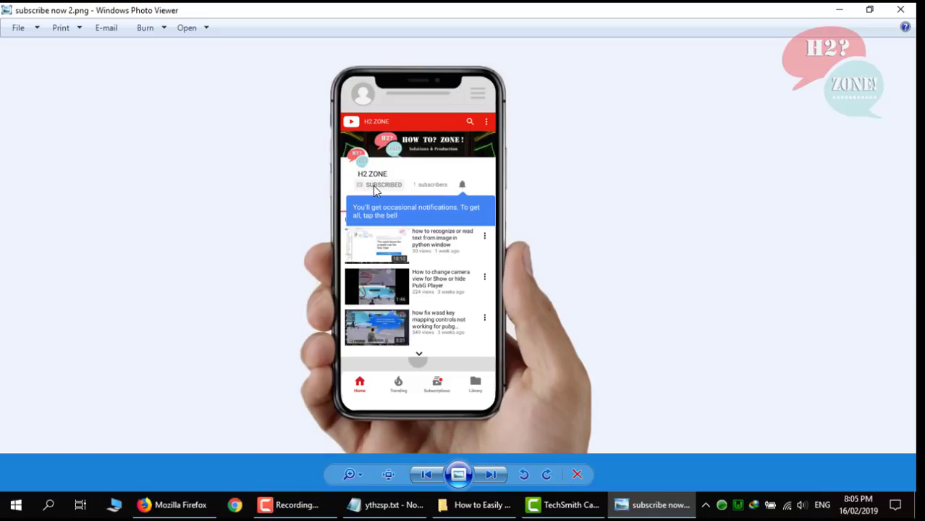
key(Right)
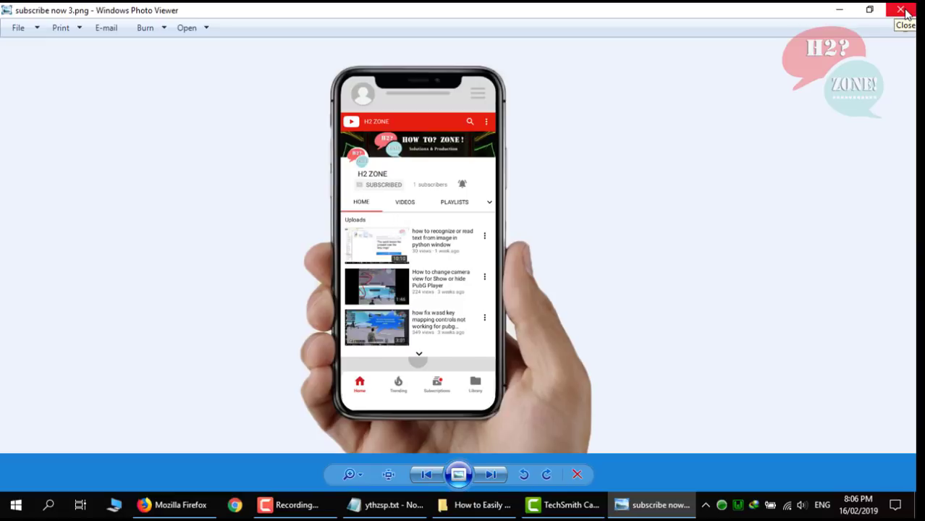
click(901, 11)
- Select 'mobile responsive check online' in the ythzsp.txt notes and switch to the browser
click(391, 504)
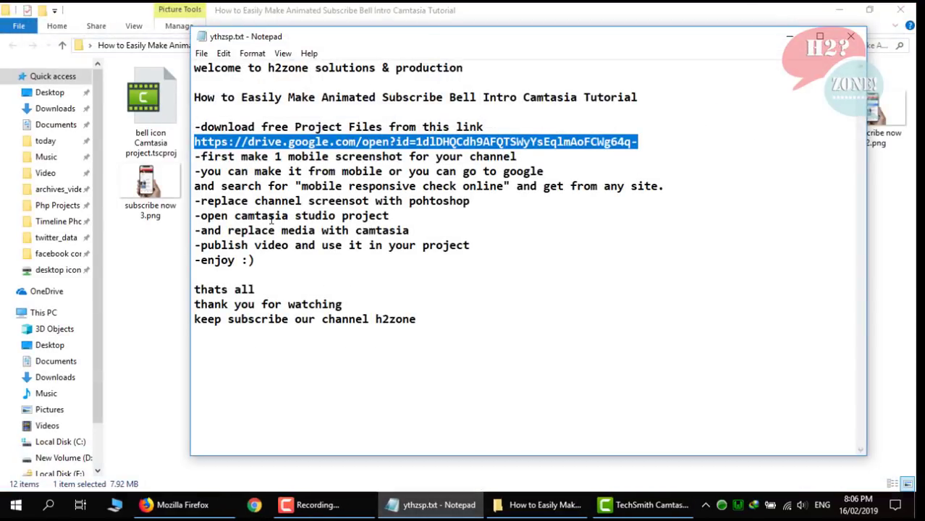
drag(201, 156, 529, 152)
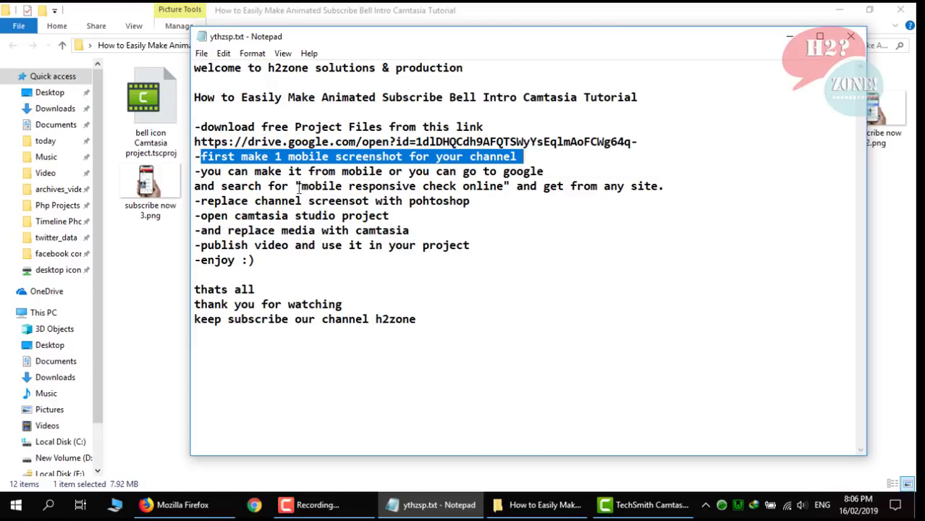
drag(299, 186, 503, 183)
key(ctrl+c)
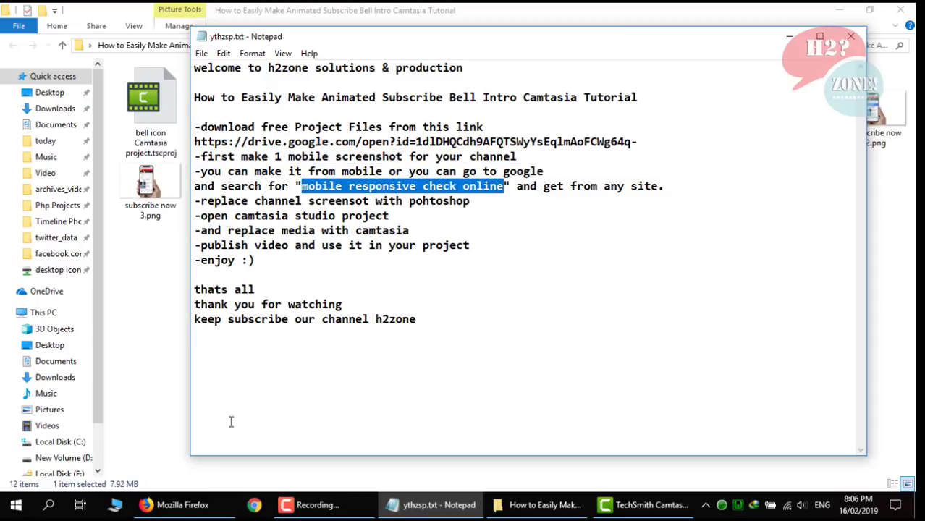
click(174, 504)
- Go to google.com and search for the pasted phrase 'mobile responsive check online'
click(198, 37)
text(google.com)
key(Return)
key(ctrl+v)
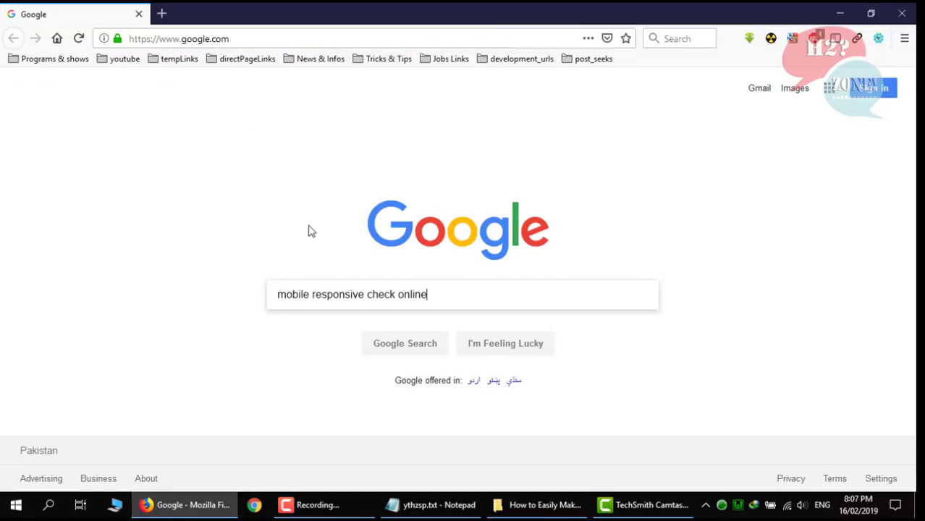
key(Return)
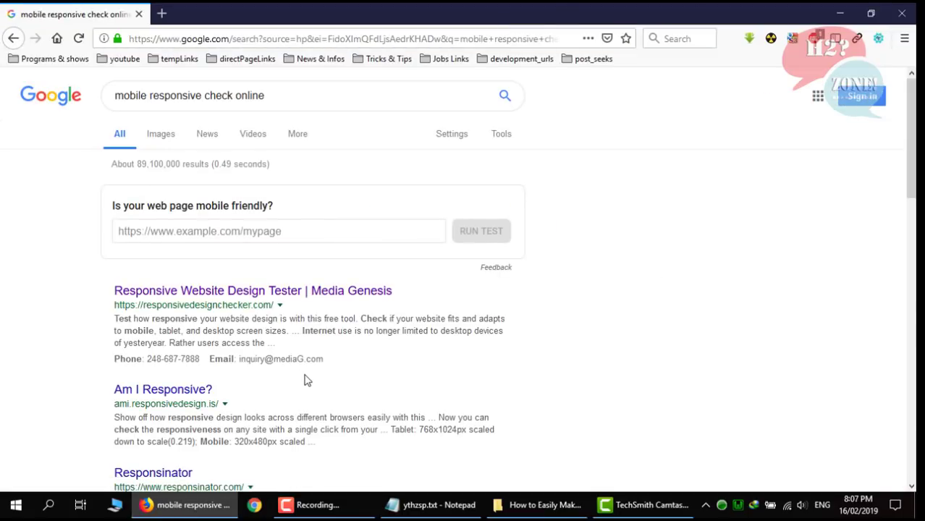
- Copy the YouTube channel link from f2zone_link.txt on the desktop
click(435, 505)
click(467, 507)
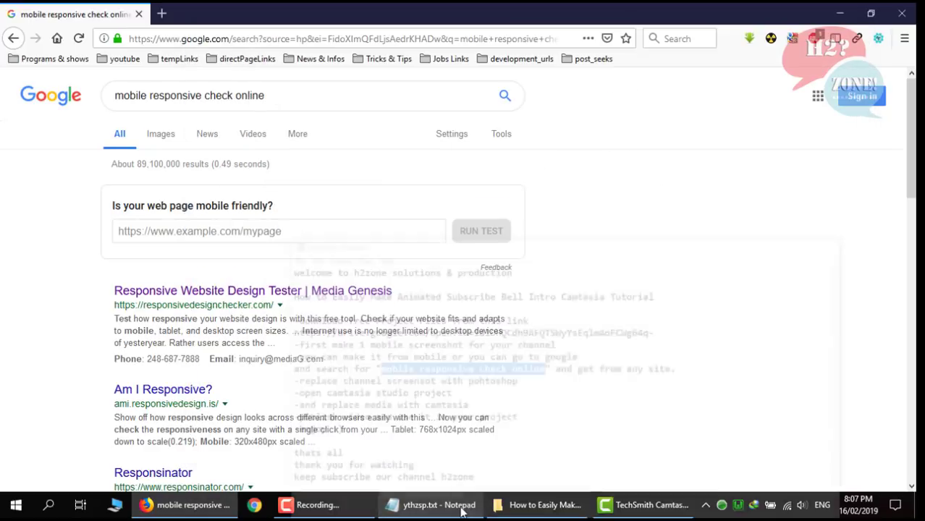
click(841, 9)
click(842, 9)
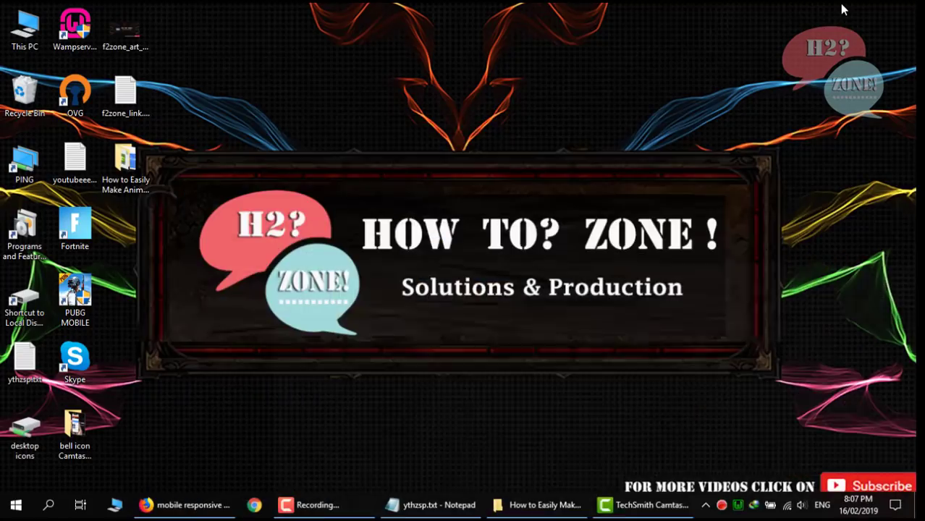
double_click(137, 101)
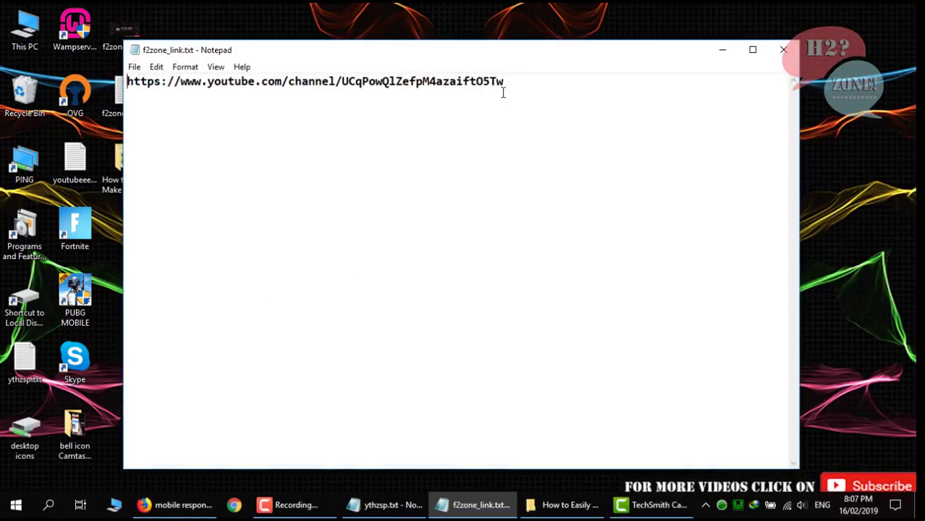
key(ctrl+a)
key(ctrl+c)
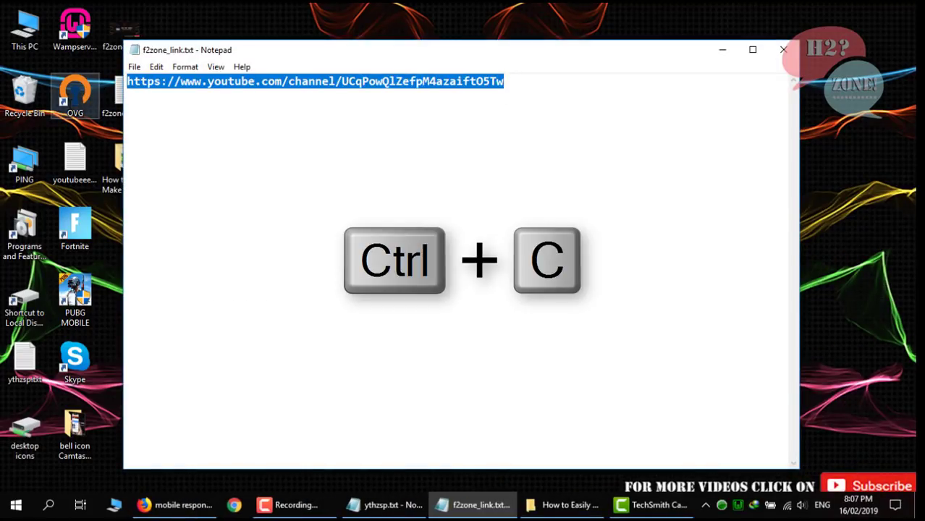
click(783, 49)
- Paste the channel link into the Mobile-Friendly Test box and run the test
click(185, 505)
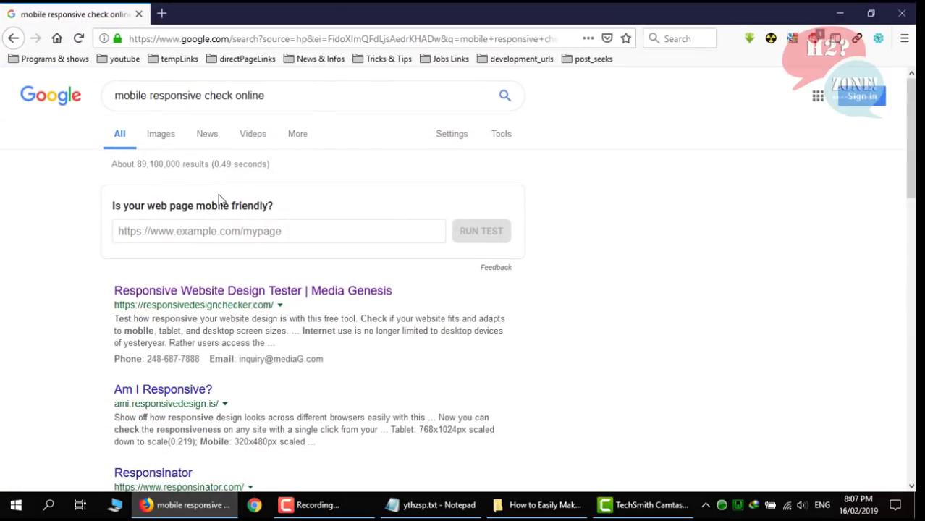
click(208, 231)
key(ctrl+v)
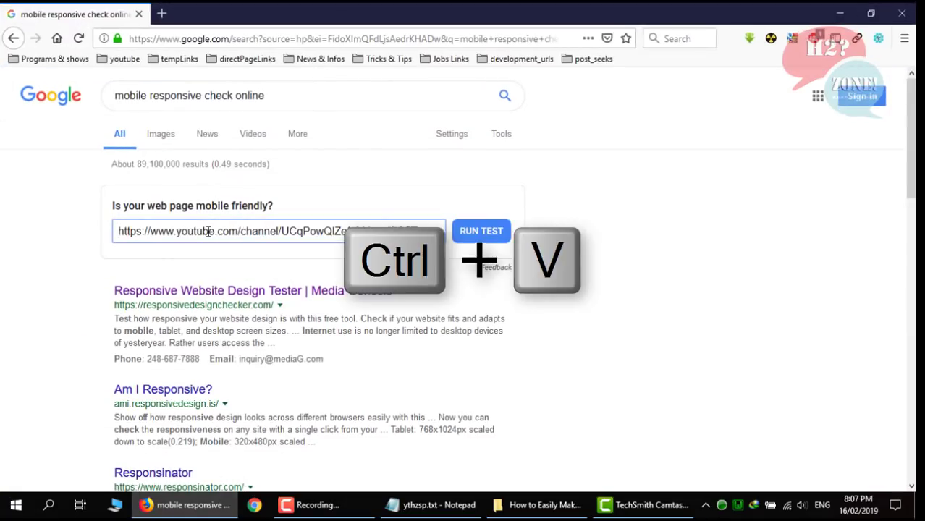
click(464, 232)
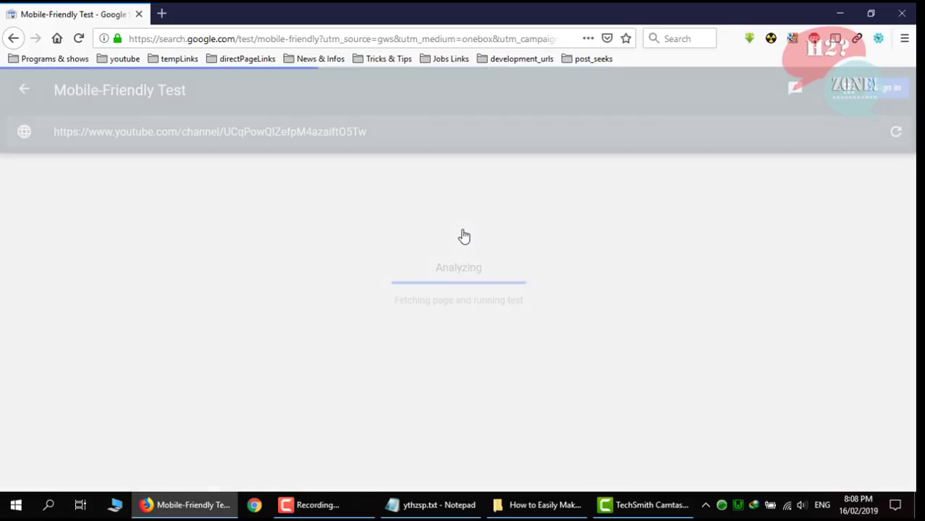
- Open the rendered phone screenshot of the channel as a standalone image
scroll(682, 365, down, 5)
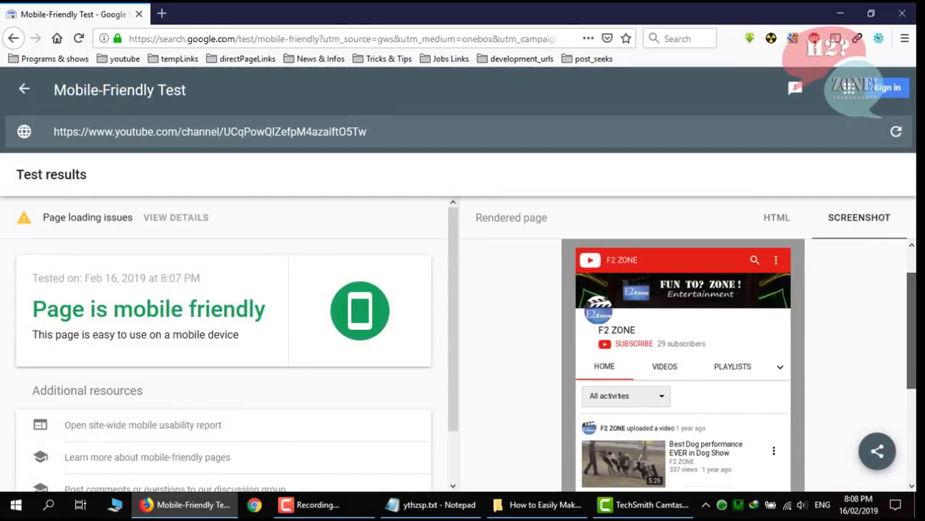
scroll(654, 312, up, 3)
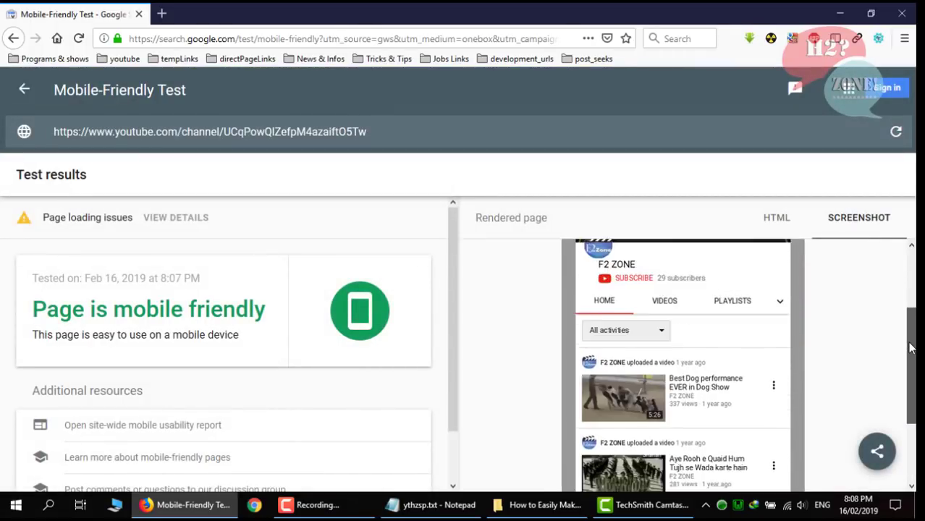
right_click(654, 311)
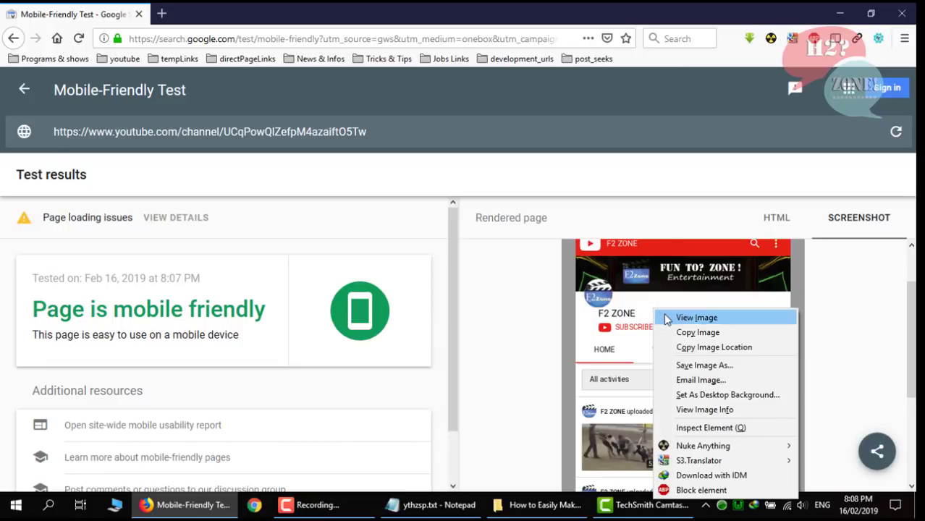
click(665, 317)
- Save the screenshot as fzone_snapshot.png in the subscribe bell tutorial folder
right_click(456, 251)
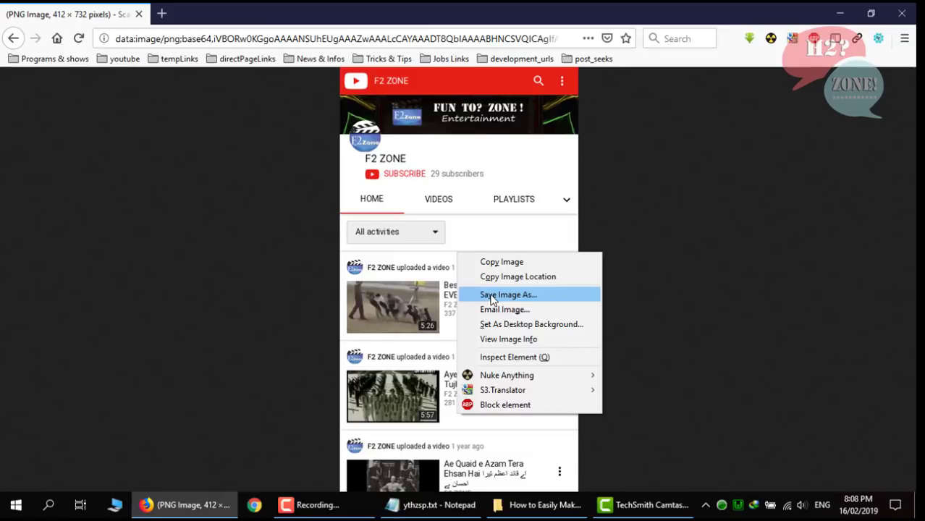
click(490, 298)
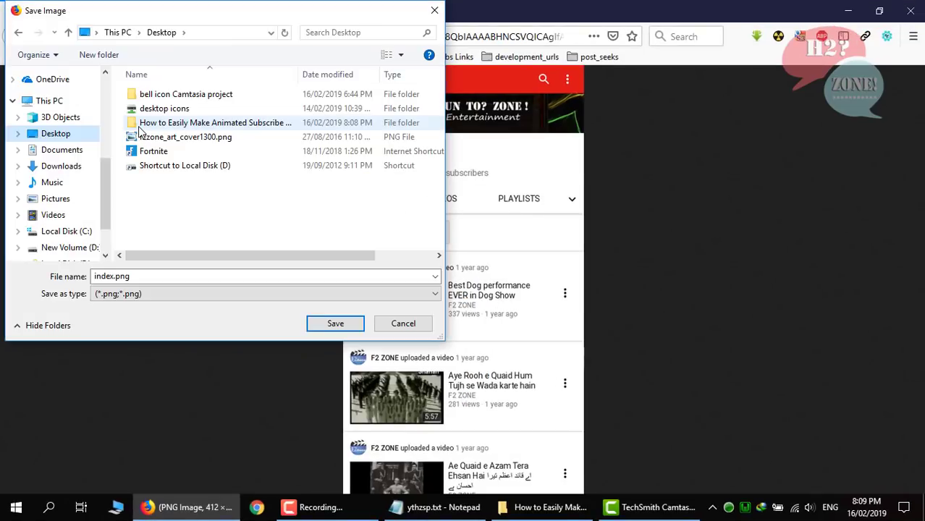
click(191, 126)
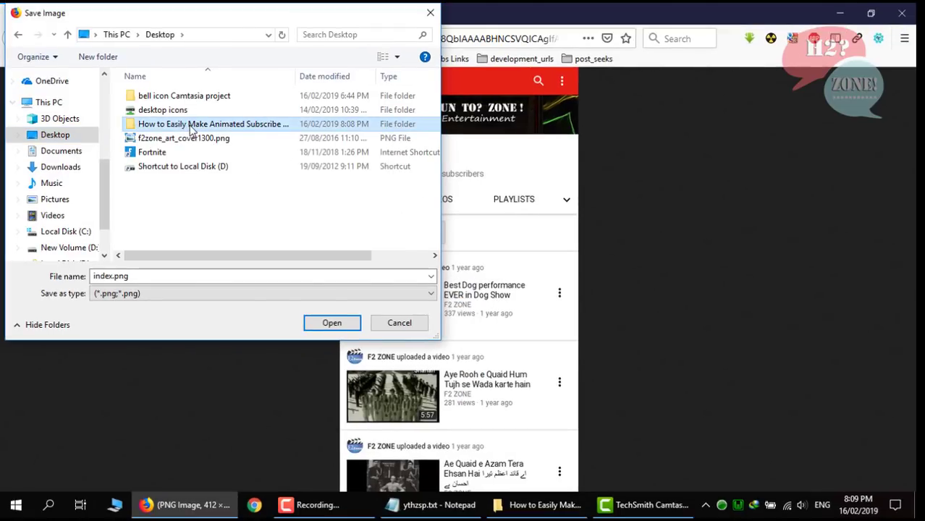
double_click(191, 126)
click(75, 277)
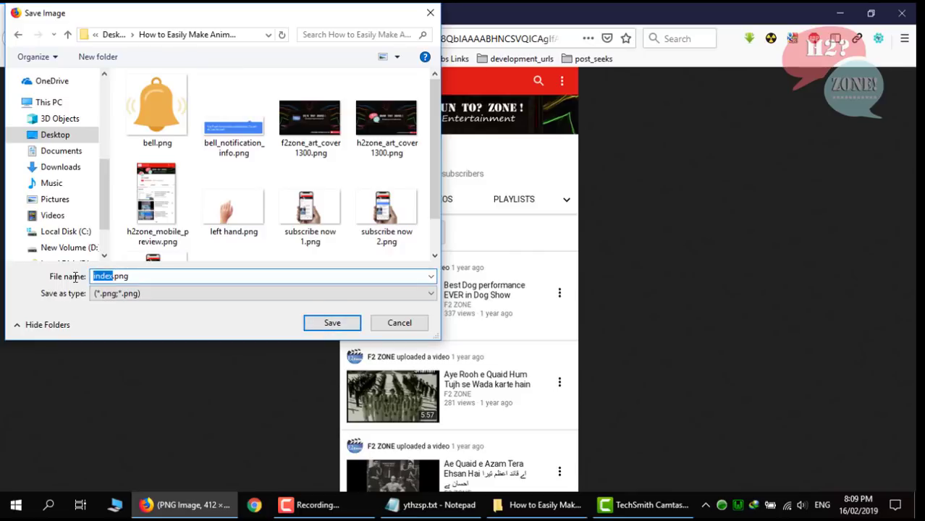
text(fzone_snapshot)
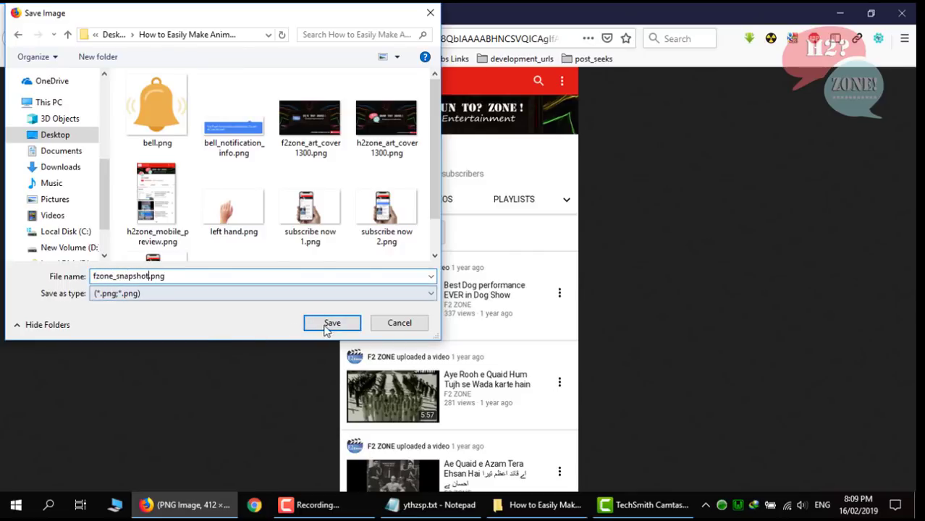
click(332, 323)
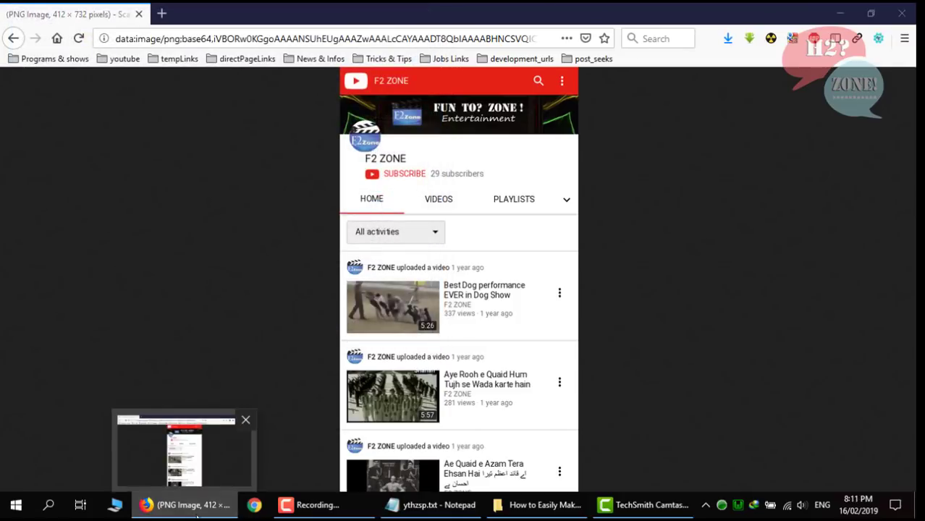
- Open subscribe now 1.png in Photoshop CC and select the phone screen area
click(185, 505)
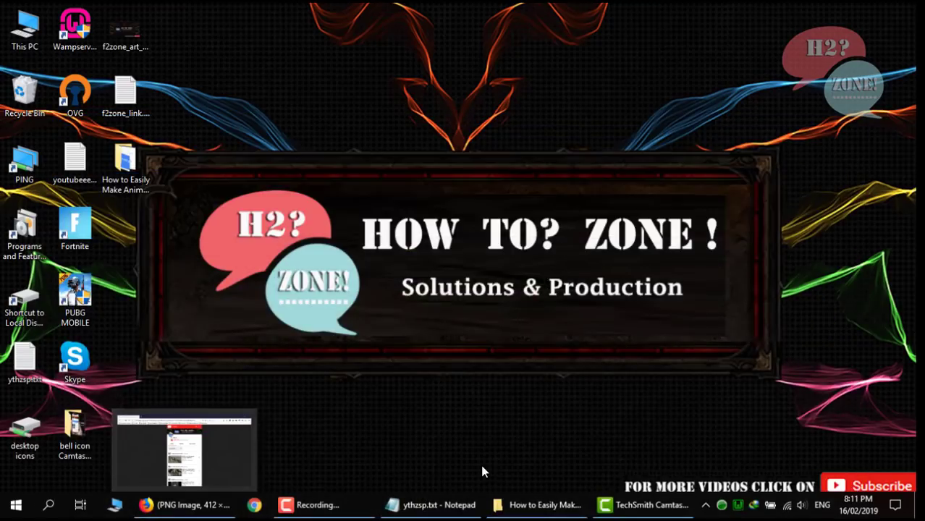
click(522, 509)
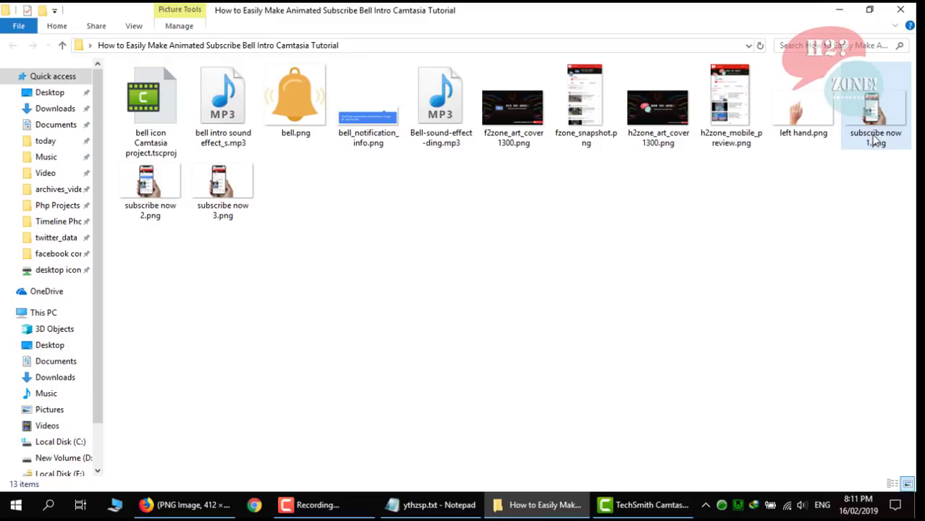
click(877, 141)
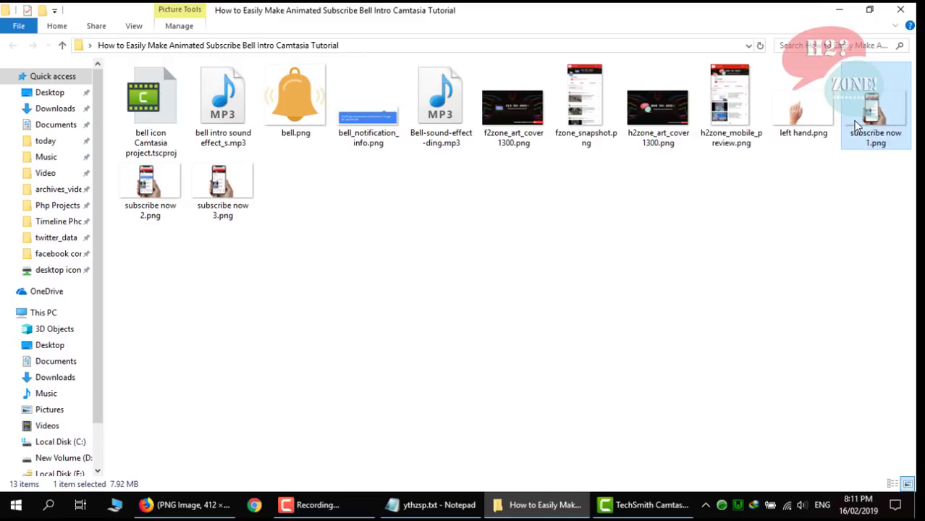
right_click(856, 127)
mouse_move(701, 278)
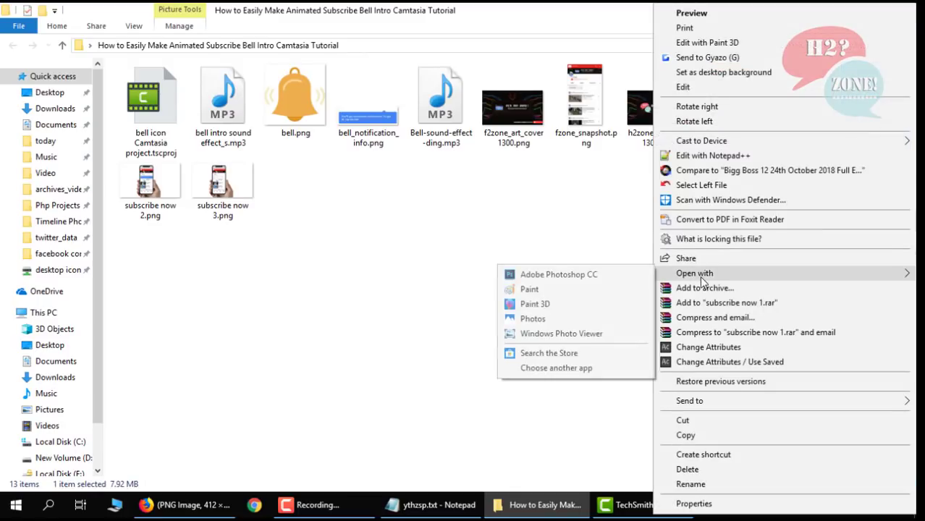
click(537, 276)
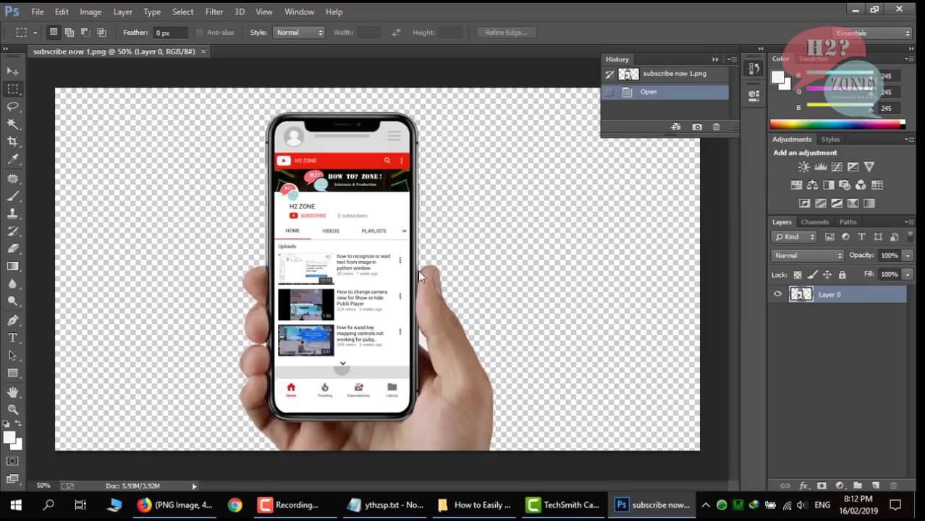
drag(273, 144, 411, 360)
- Drag fzone_snapshot.png from the project folder into Photoshop as a new document
click(652, 505)
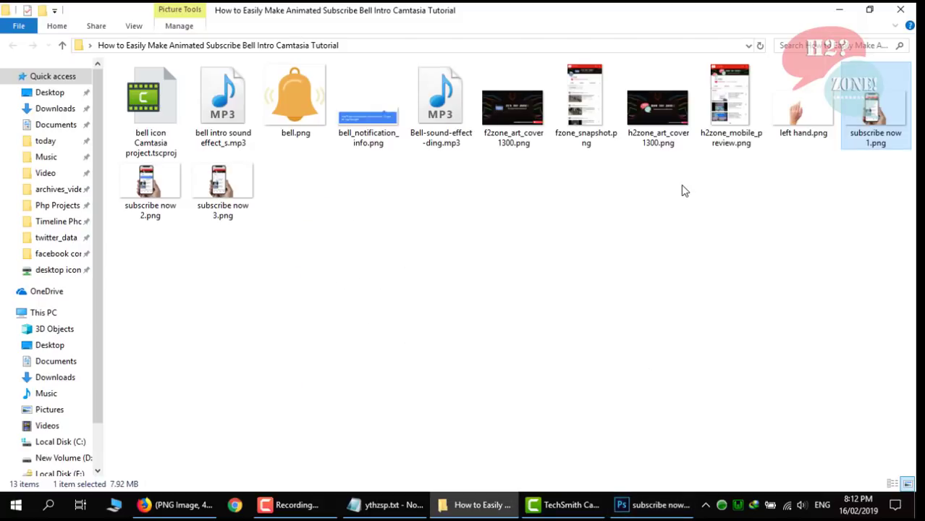
click(722, 123)
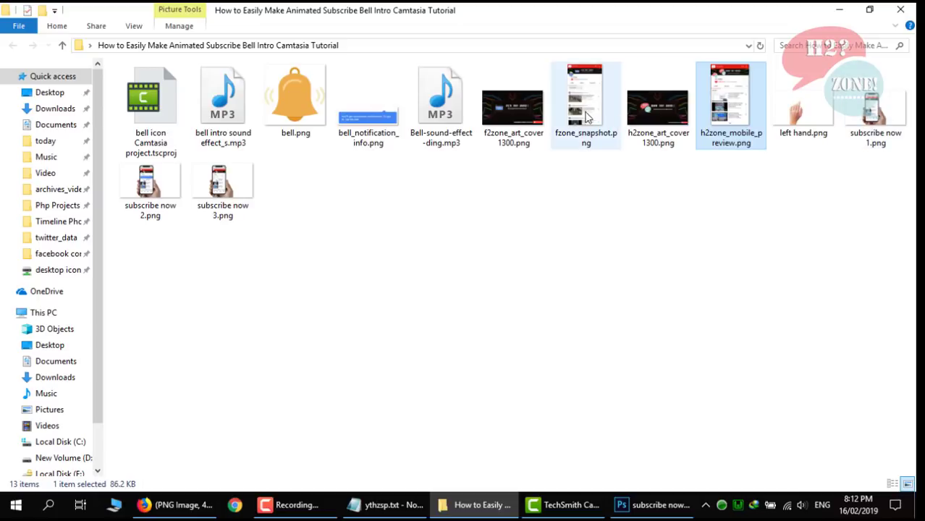
drag(585, 108, 243, 53)
- Copy the whole F2 ZONE screenshot and paste it as a new layer in subscribe now 1.png
drag(275, 119, 295, 135)
click(295, 134)
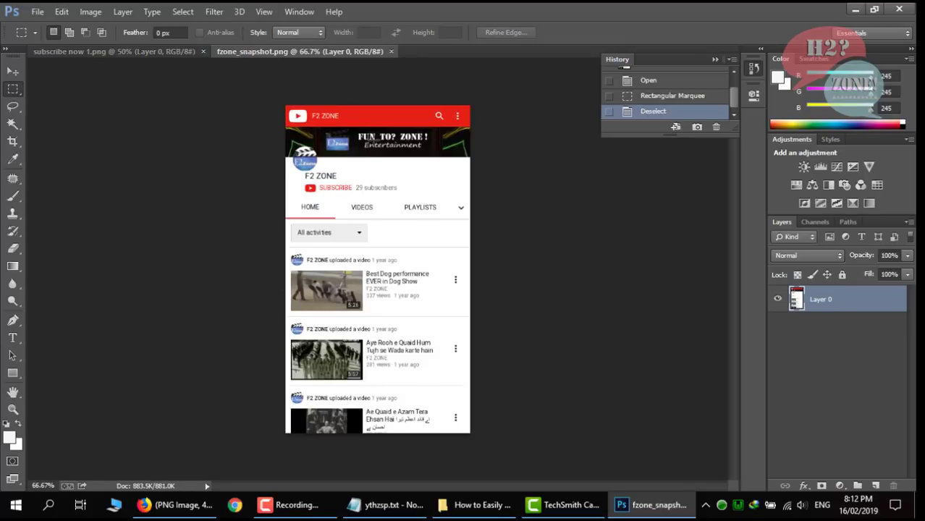
drag(282, 103, 505, 386)
key(ctrl+c)
click(138, 52)
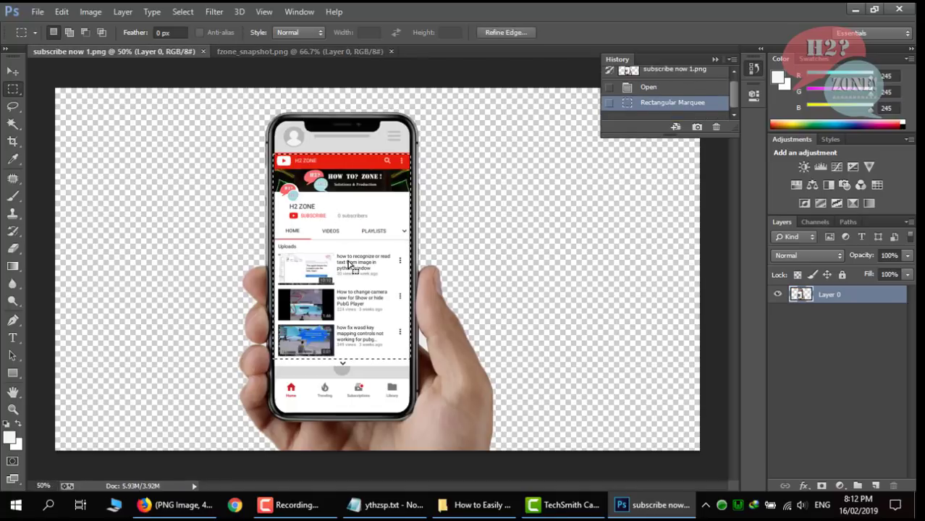
key(ctrl+v)
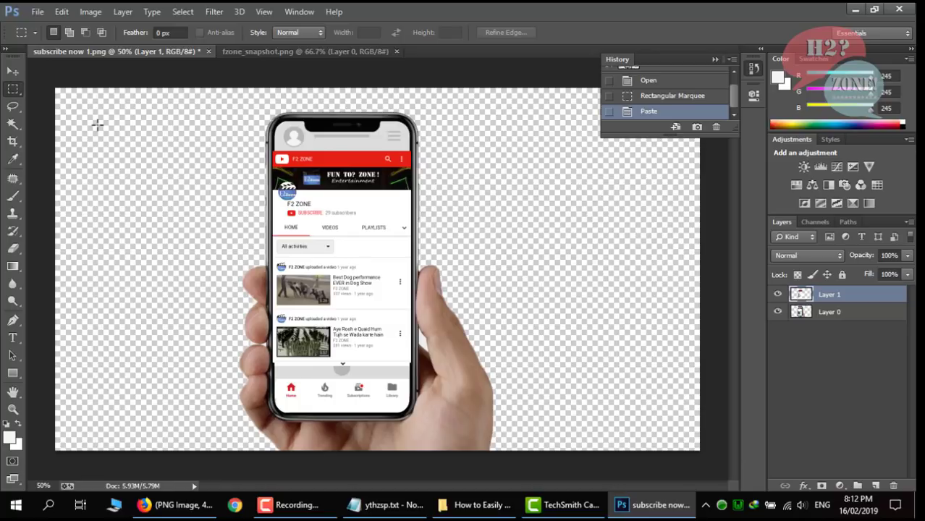
- Nudge and slightly scale the pasted screenshot so it fills the phone screen
click(12, 74)
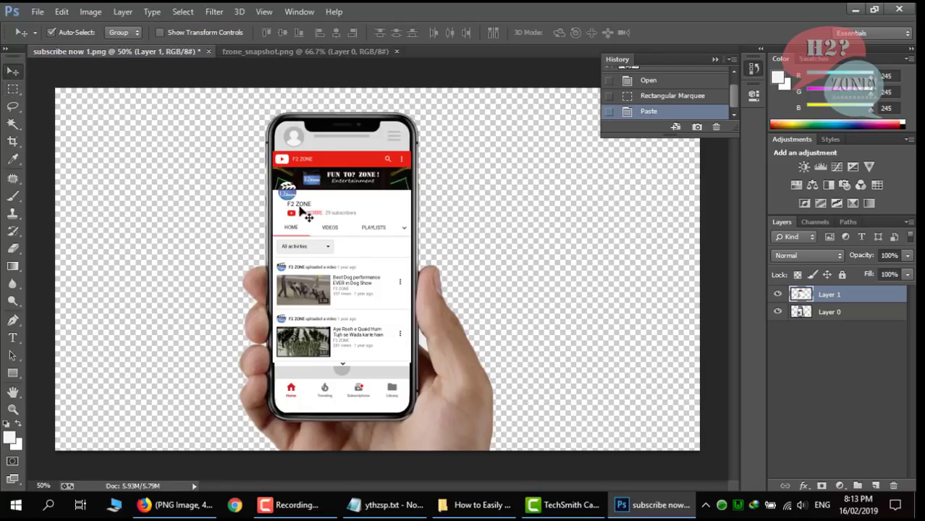
key(Down)
key(Down)
key(Down)
key(Down)
key(Down)
key(Down)
key(Down)
key(Down)
key(Down)
key(Down)
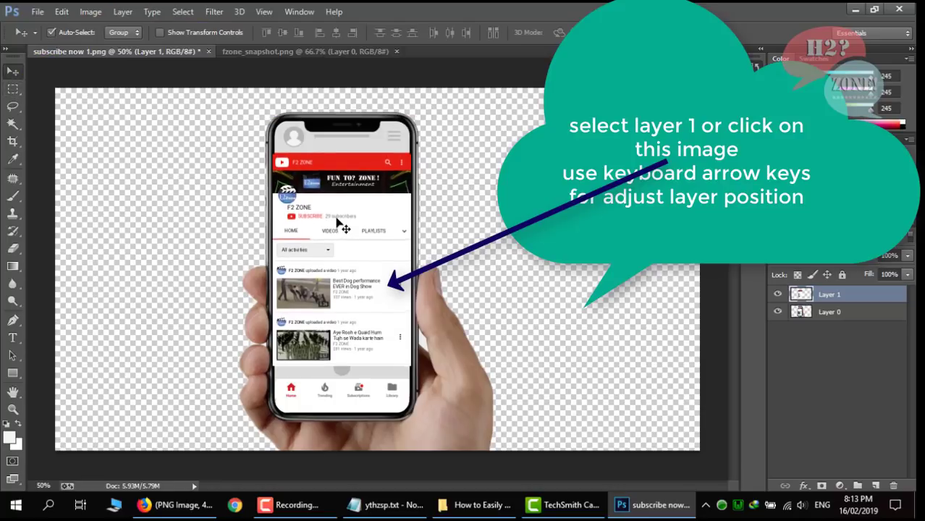
key(Up)
key(Up)
key(Up)
key(Up)
key(Right)
key(Right)
key(Right)
key(Right)
key(Right)
key(Right)
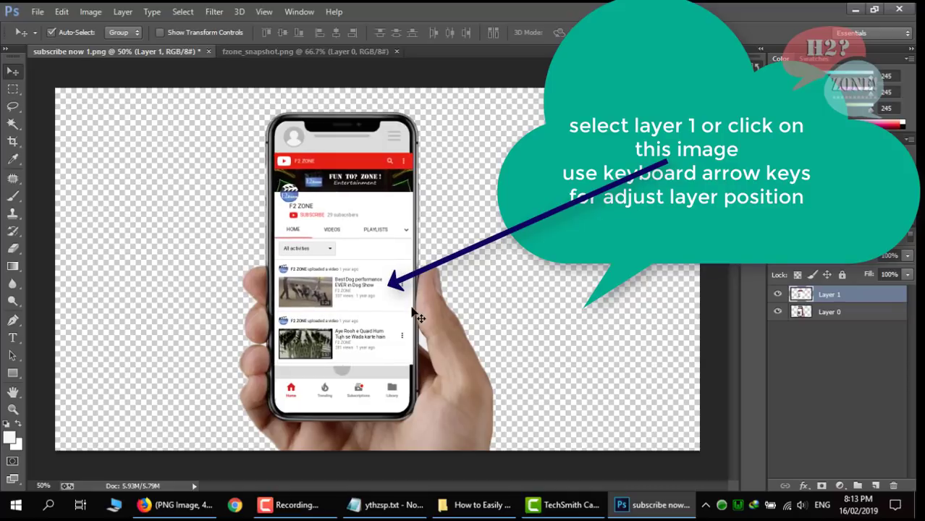
key(ctrl+t)
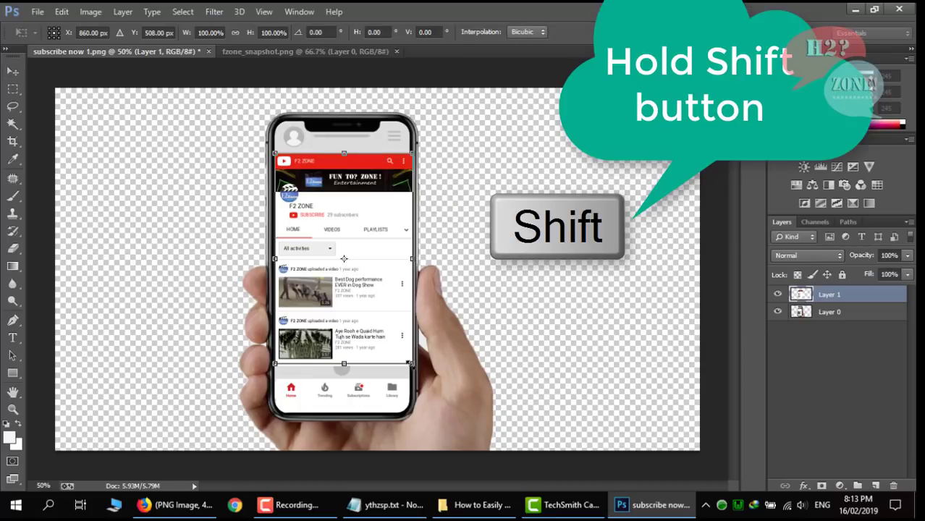
drag(410, 364, 409, 360)
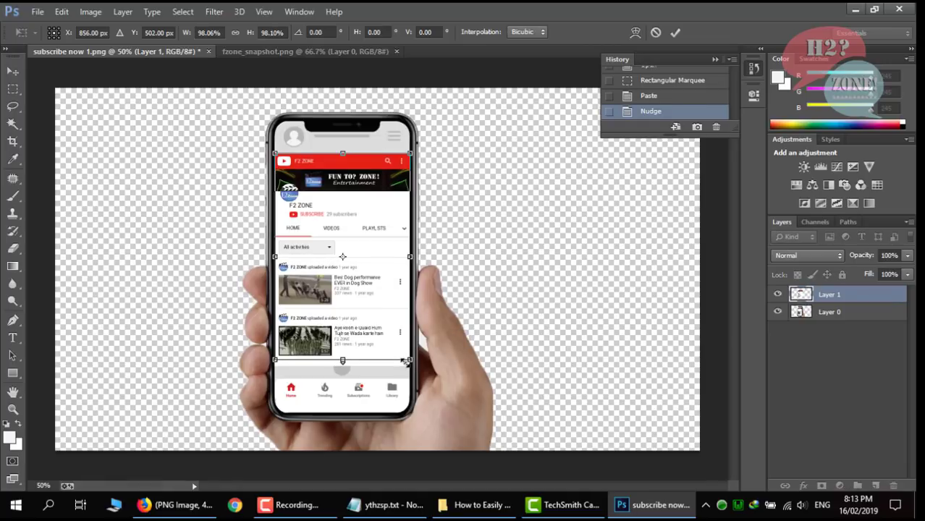
click(674, 34)
key(Left)
key(Left)
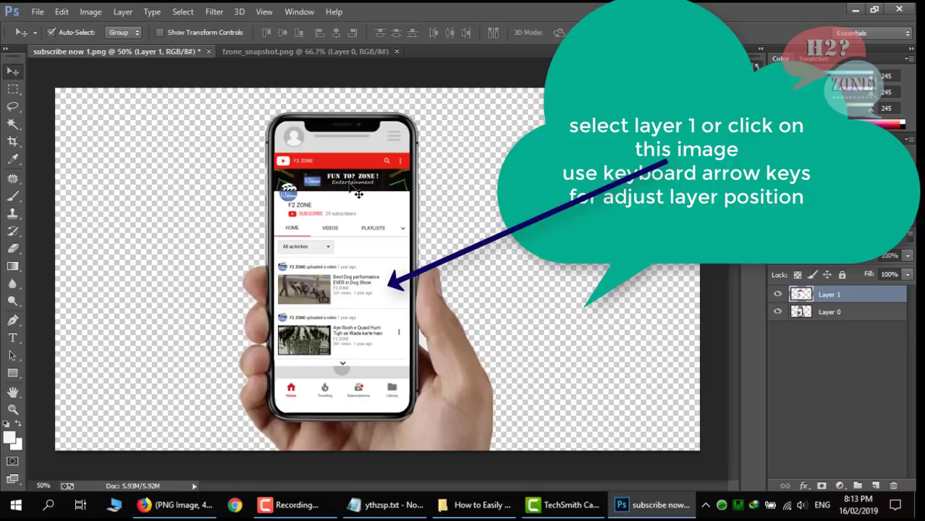
key(Down)
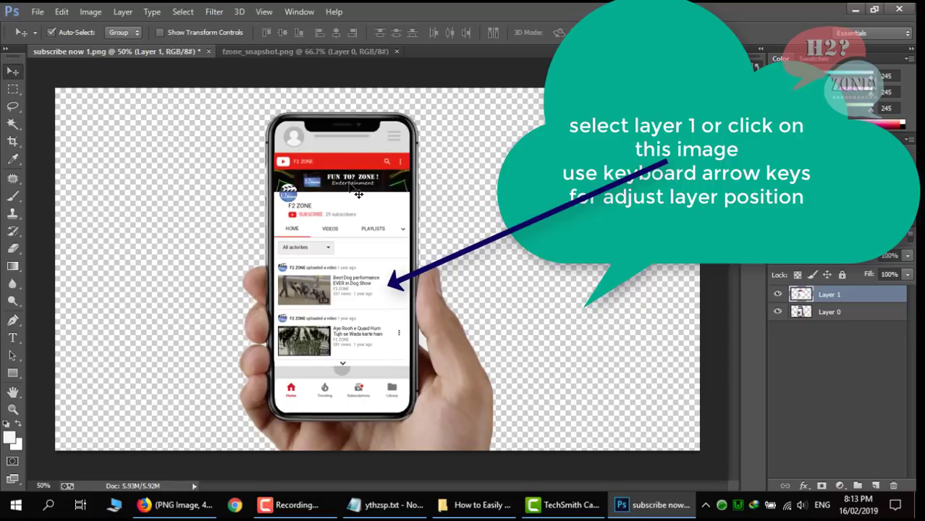
key(Down)
key(Down)
key(Up)
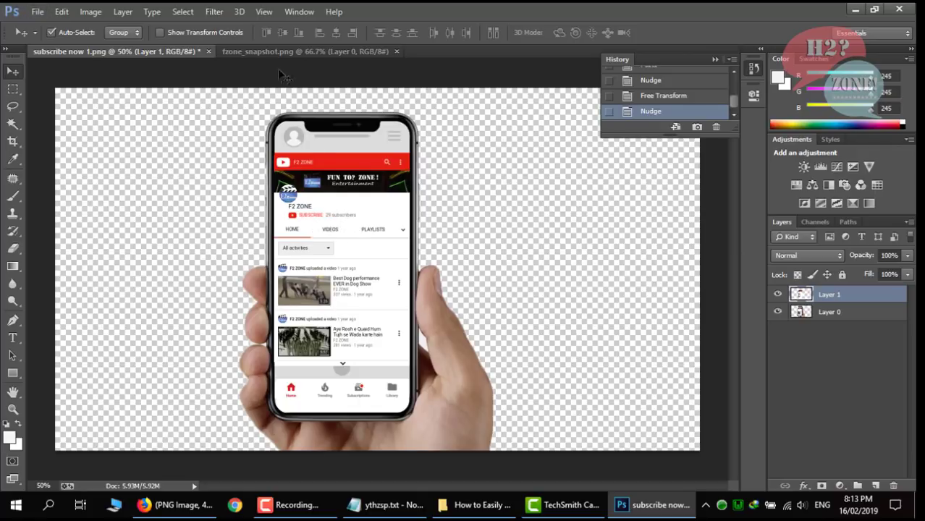
- Delete the subscribe/subscriber-count strip from Layer 1 and deselect, revealing '0 subscribers'
drag(284, 208, 394, 220)
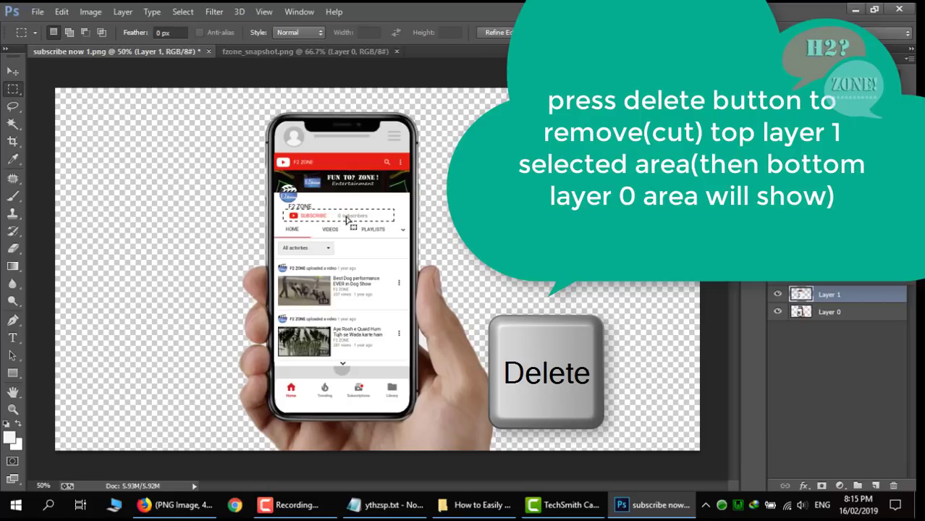
key(Delete)
key(ctrl+d)
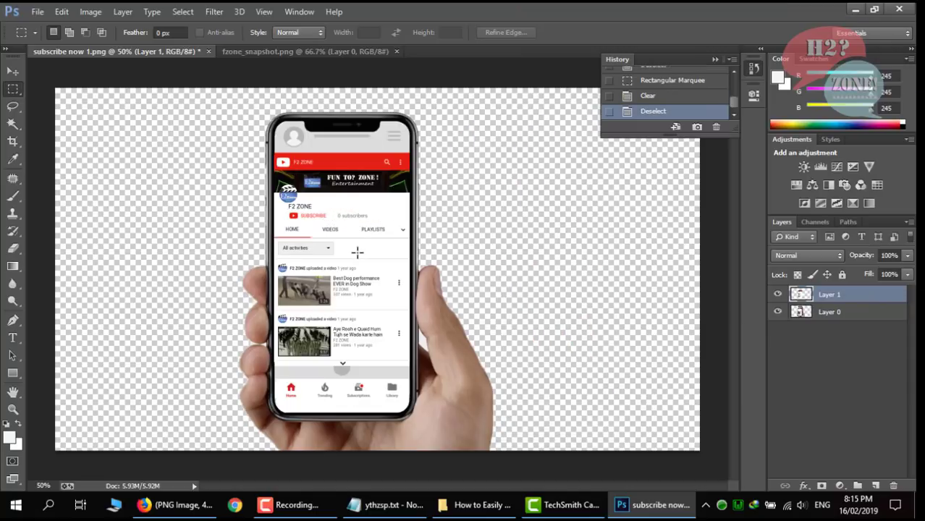
- Save the mockup as PNG, replacing subscribe now 1.png and accepting the PNG options
click(38, 12)
click(67, 157)
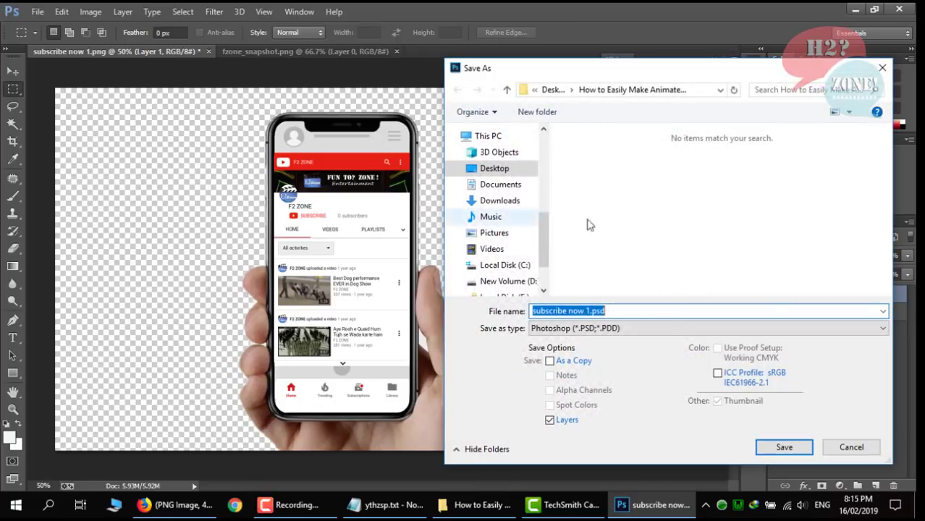
click(679, 329)
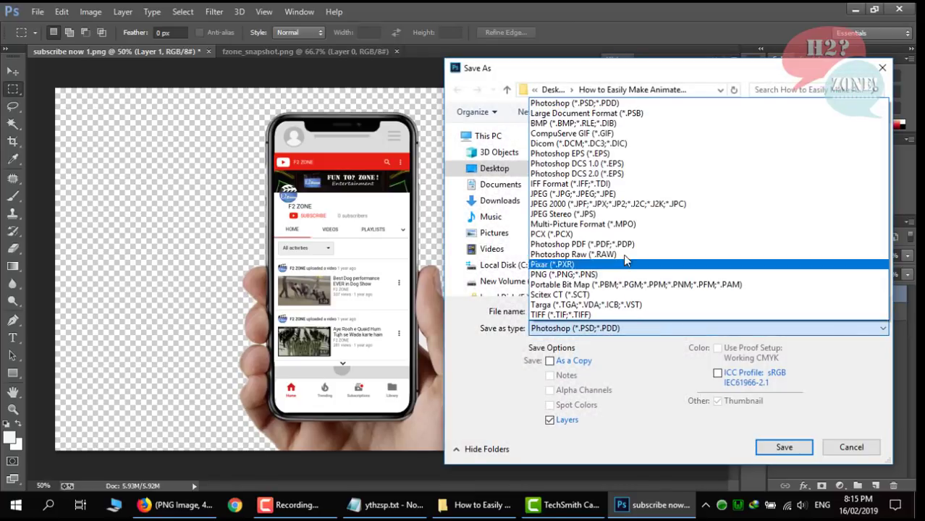
click(650, 274)
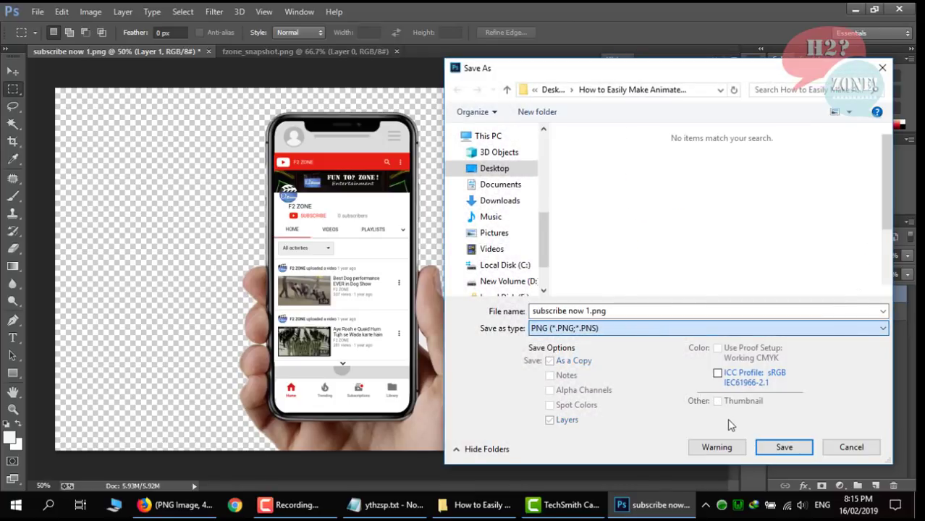
click(771, 445)
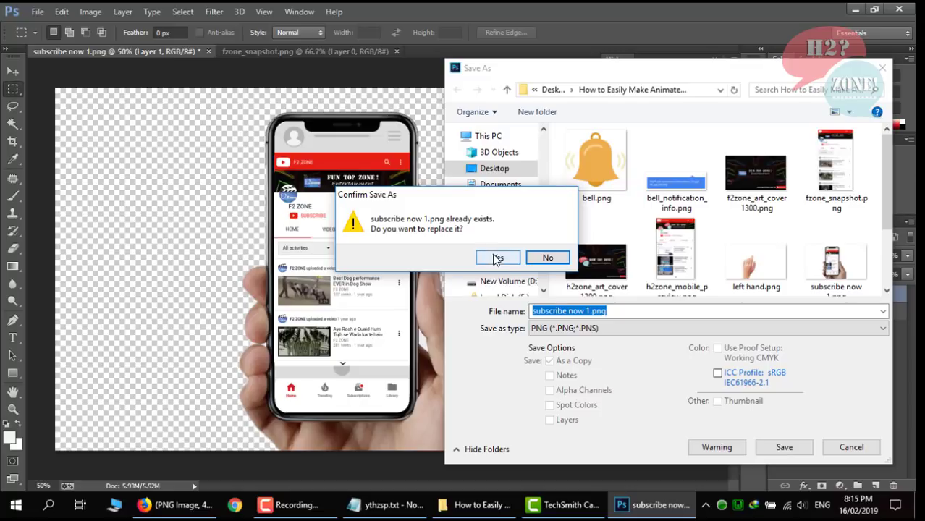
click(496, 258)
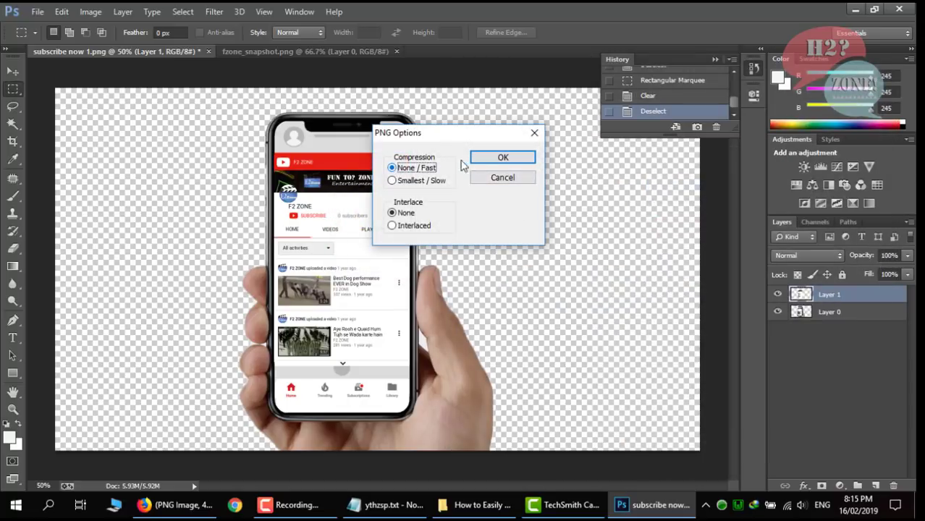
click(495, 159)
- Preview the saved subscribe now 1.png in the photo viewer, then select subscribe now 2.png
key(alt+Tab)
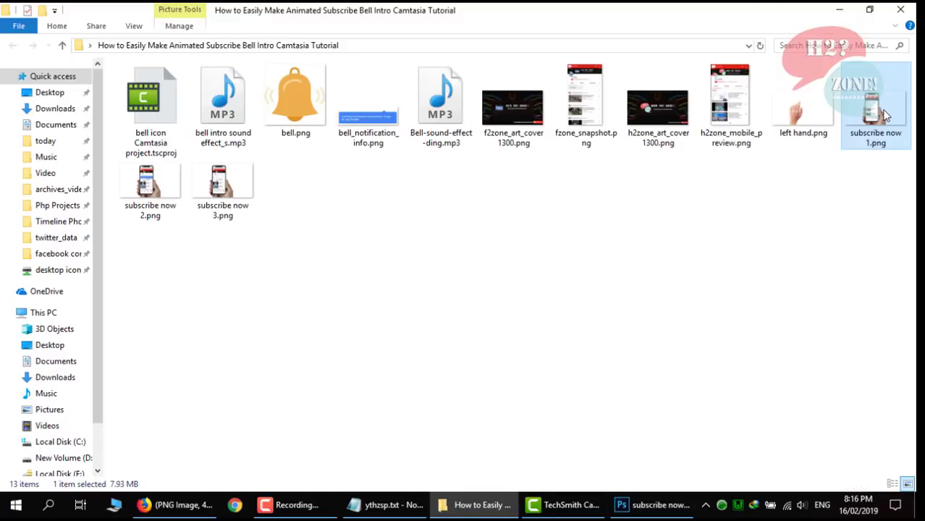
key(Return)
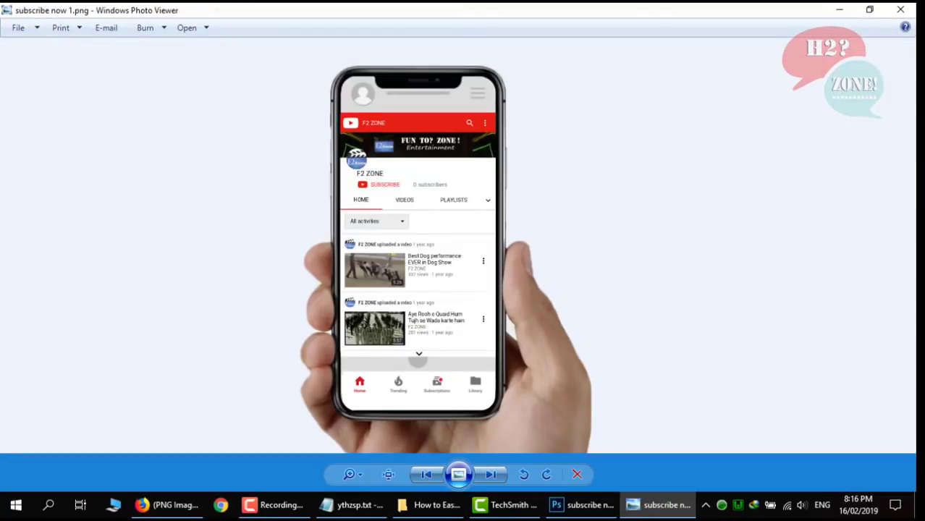
key(F10)
click(901, 10)
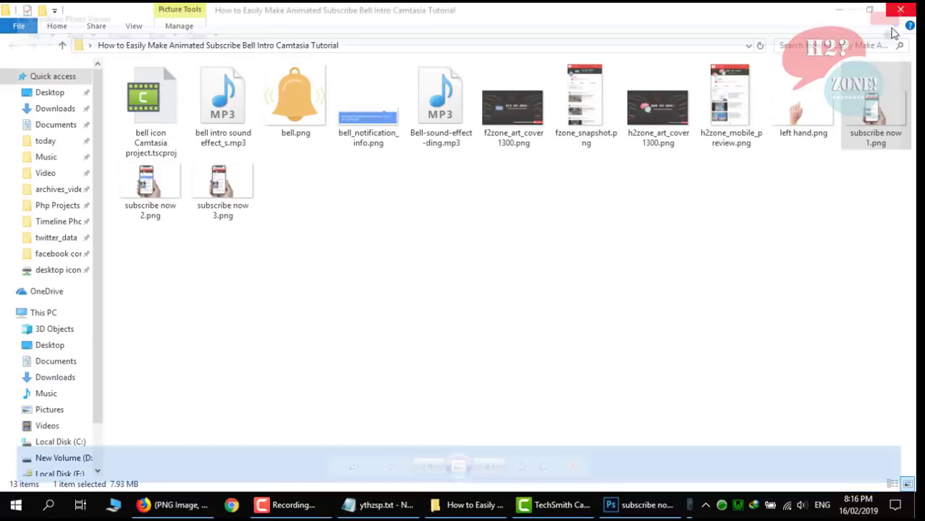
click(161, 202)
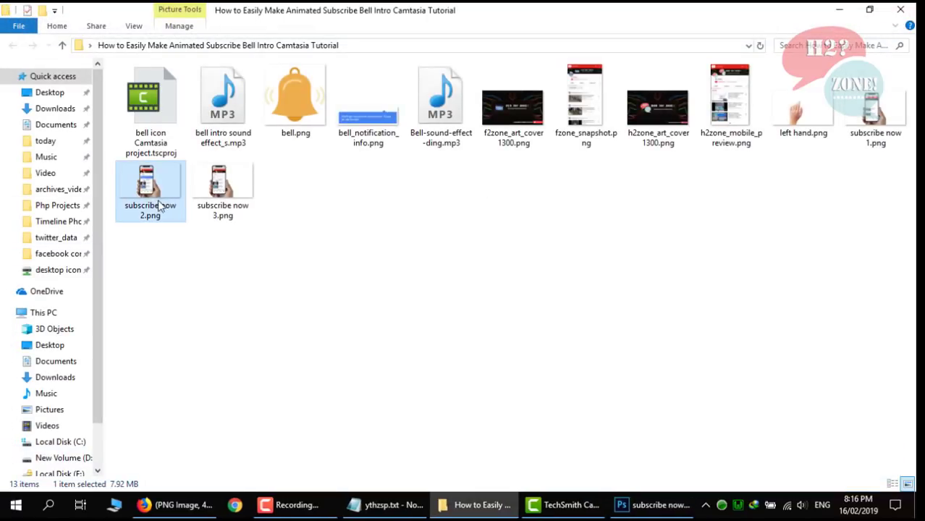
- Open subscribe now 2.png in Photoshop and copy the phone screen area from subscribe now 1.png
drag(163, 205, 346, 151)
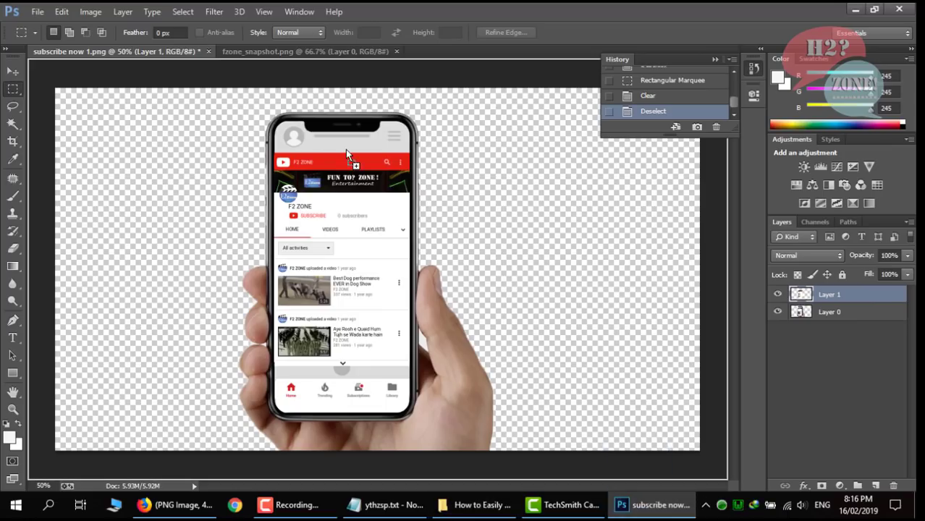
drag(423, 51, 422, 49)
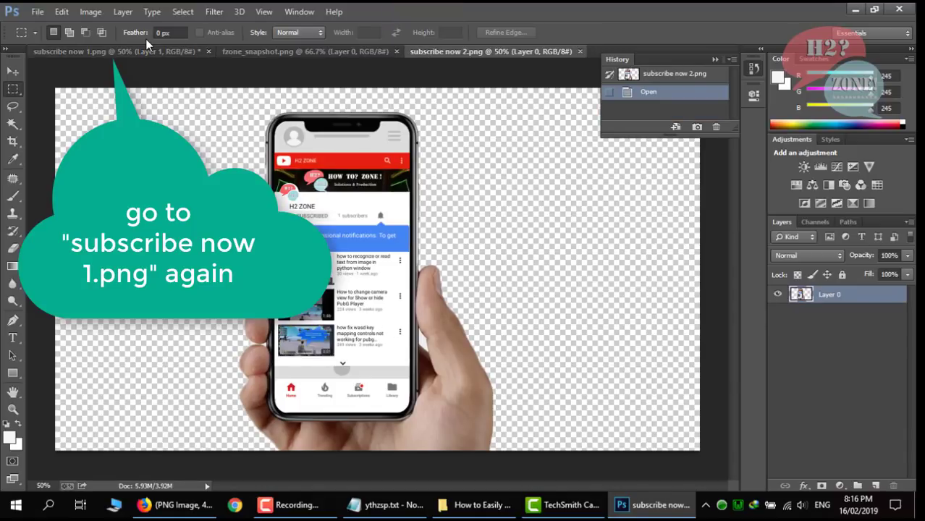
click(127, 50)
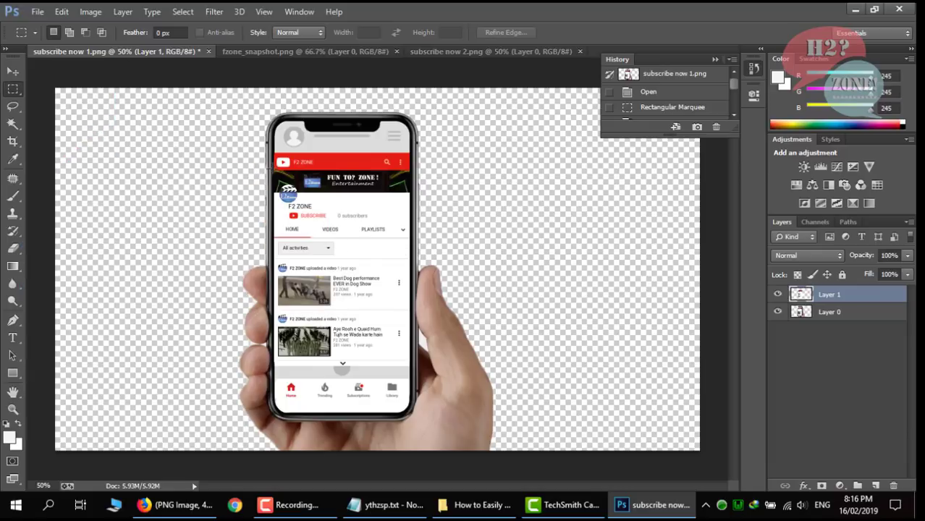
key(ctrl+d)
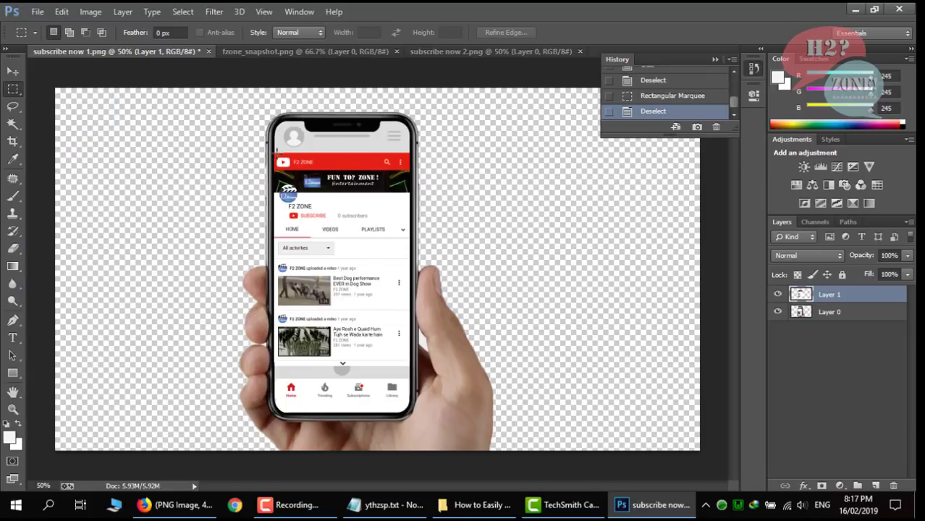
drag(272, 137, 410, 363)
key(ctrl+c)
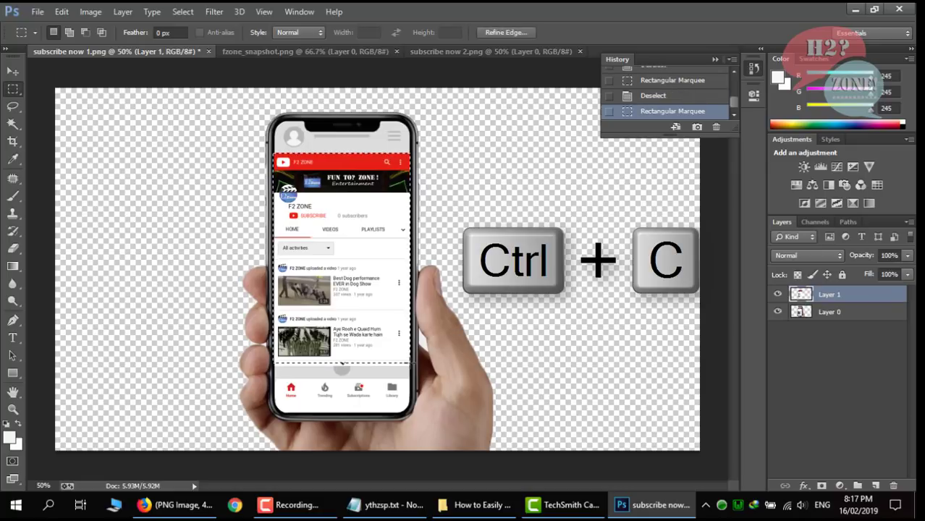
- Paste the channel screenshot into subscribe now 2.png and move it onto the phone screen
click(436, 51)
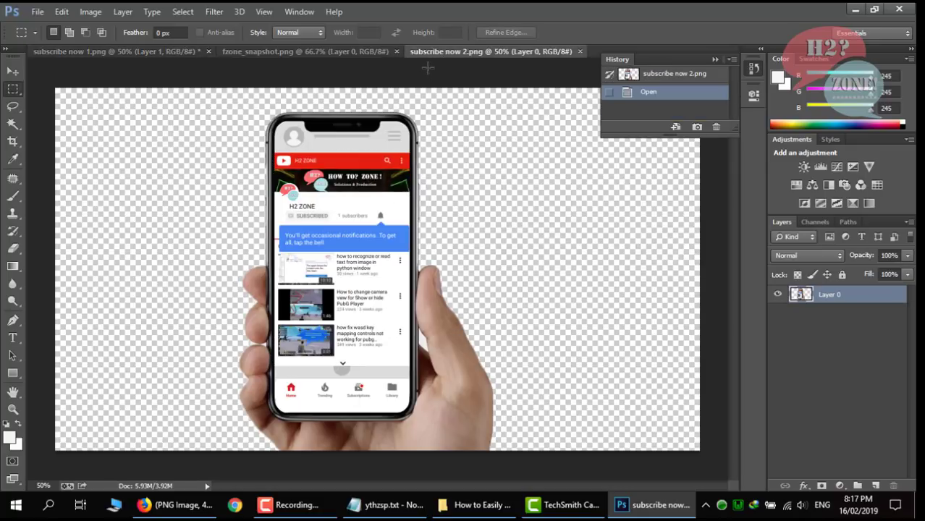
key(ctrl+v)
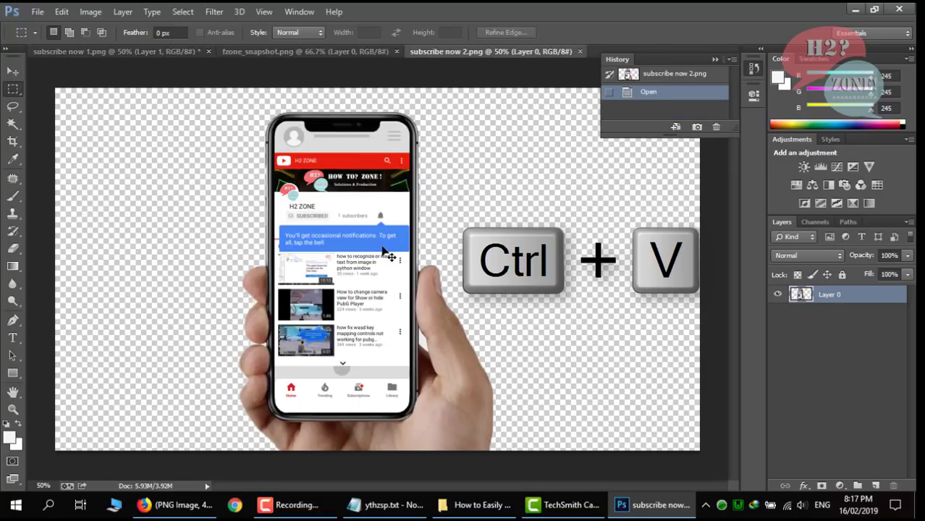
key(v)
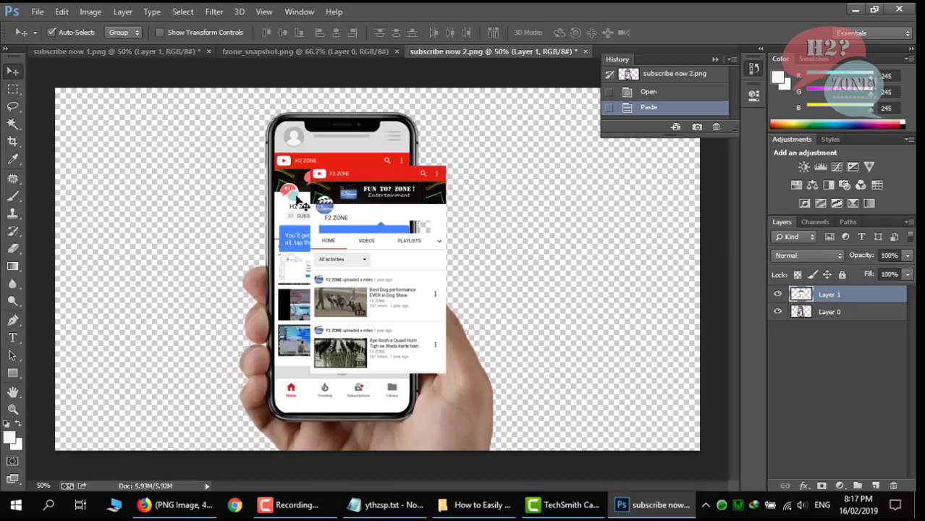
drag(419, 259, 377, 241)
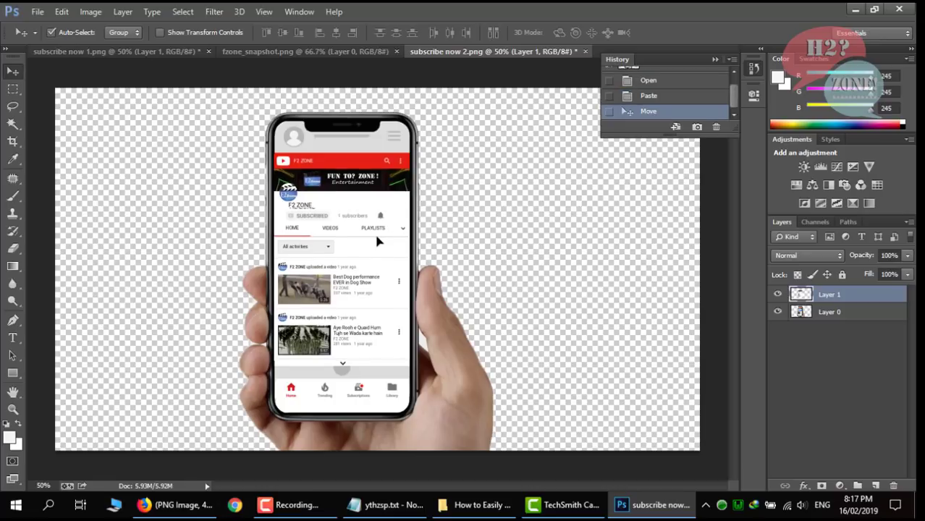
key(m)
- Compare the documents by selecting the SUBSCRIBE row and toggling layer visibility
click(137, 50)
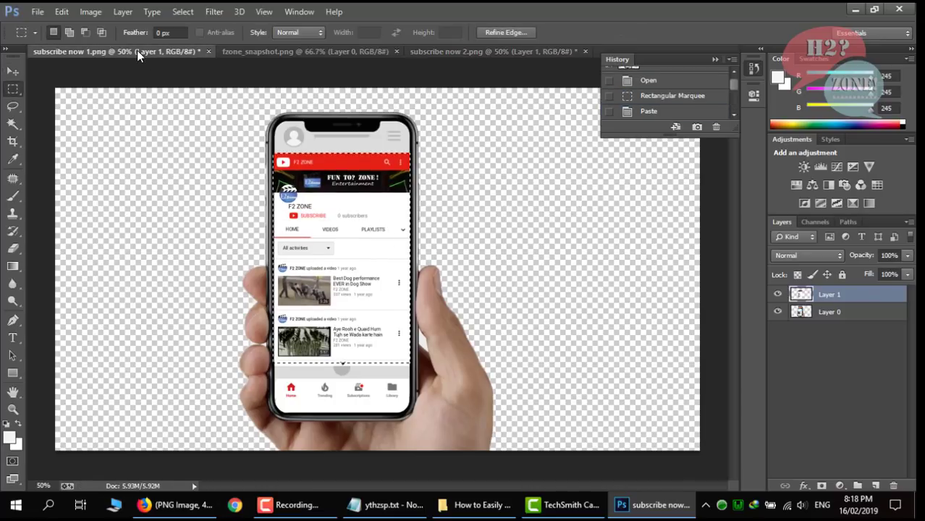
key(ctrl+d)
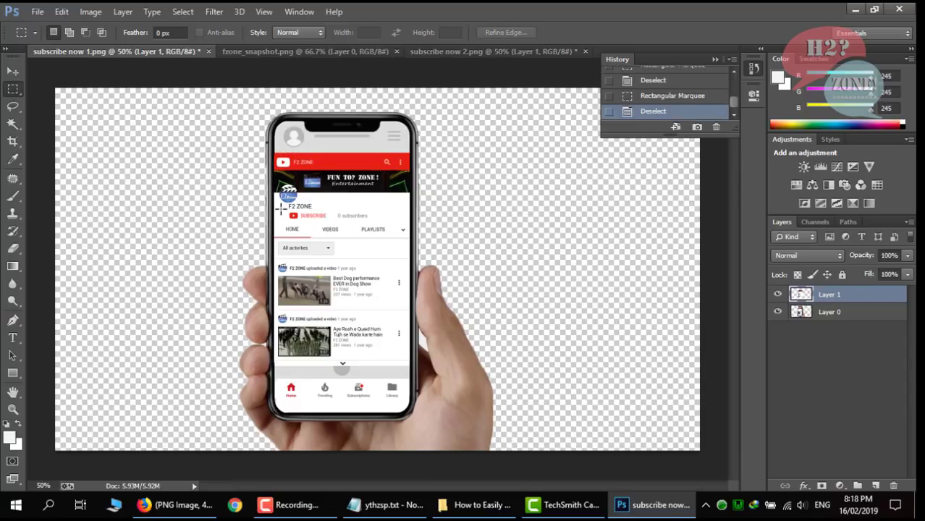
drag(283, 208, 399, 225)
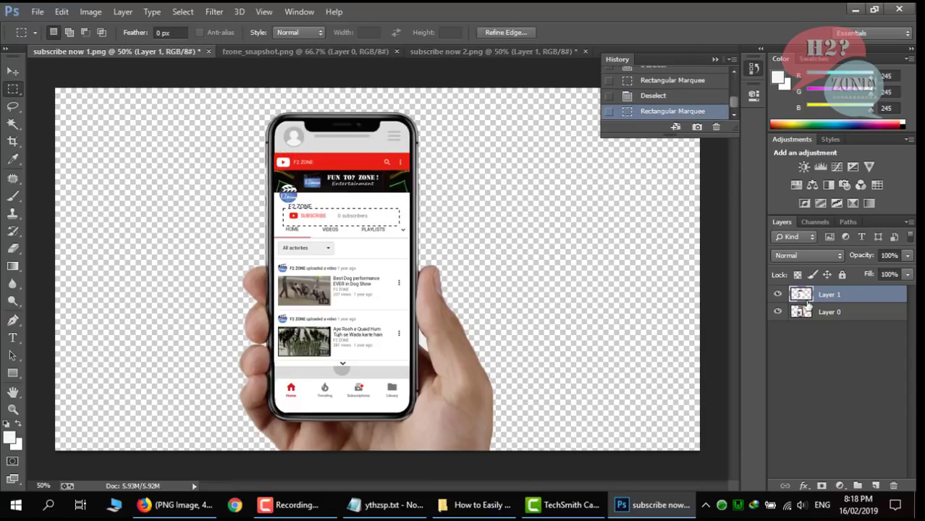
click(778, 312)
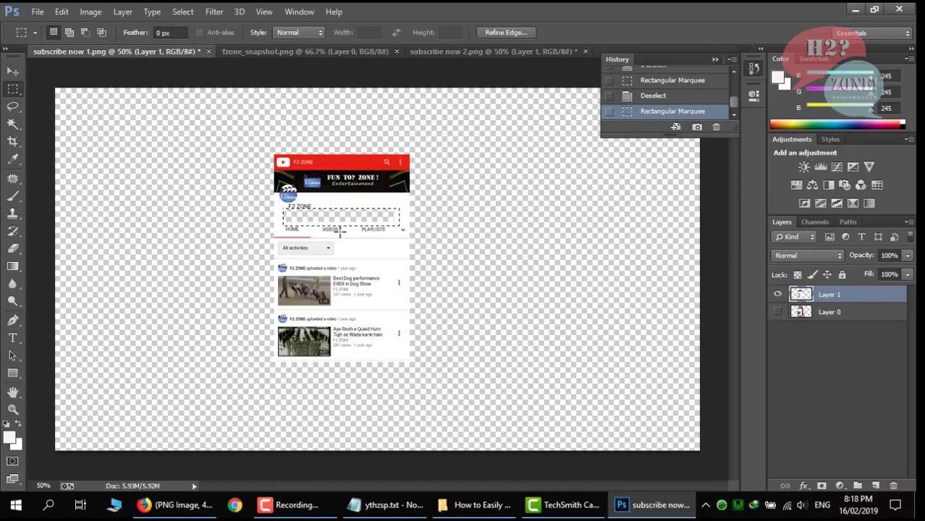
click(455, 57)
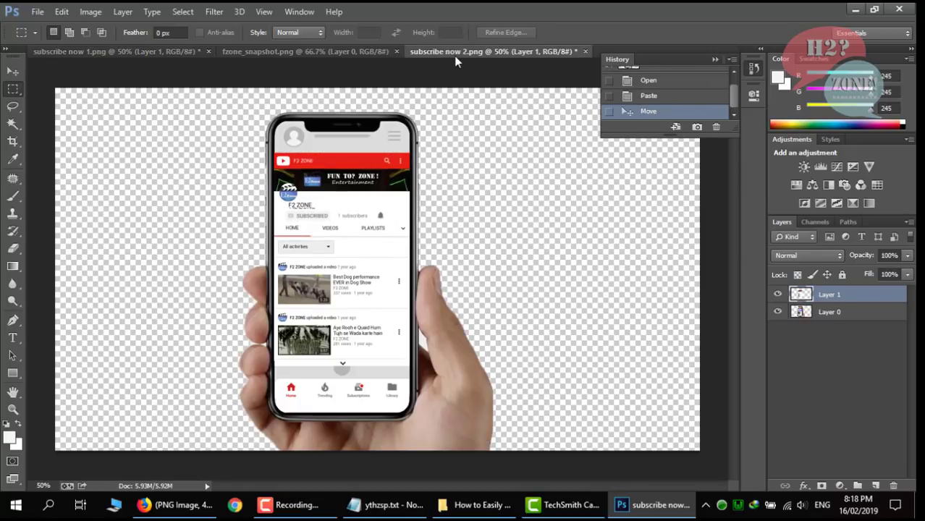
click(778, 295)
click(831, 316)
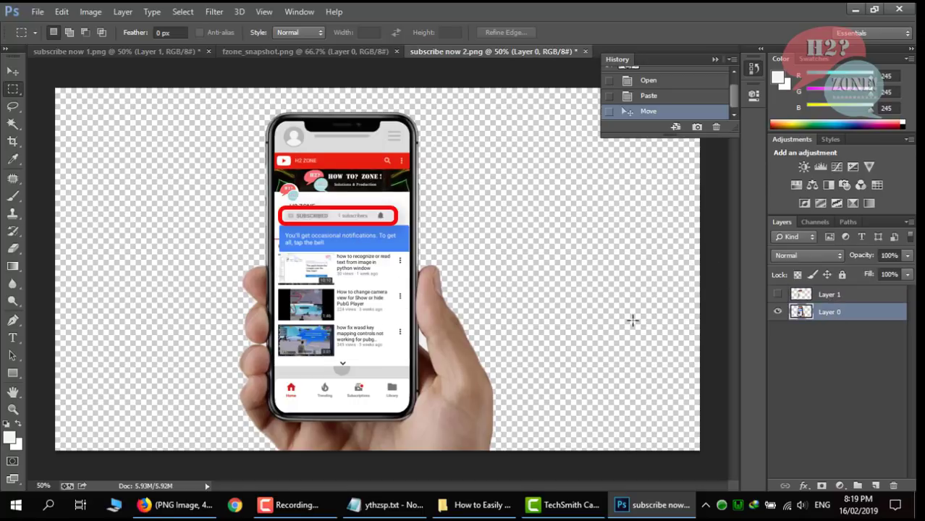
click(777, 295)
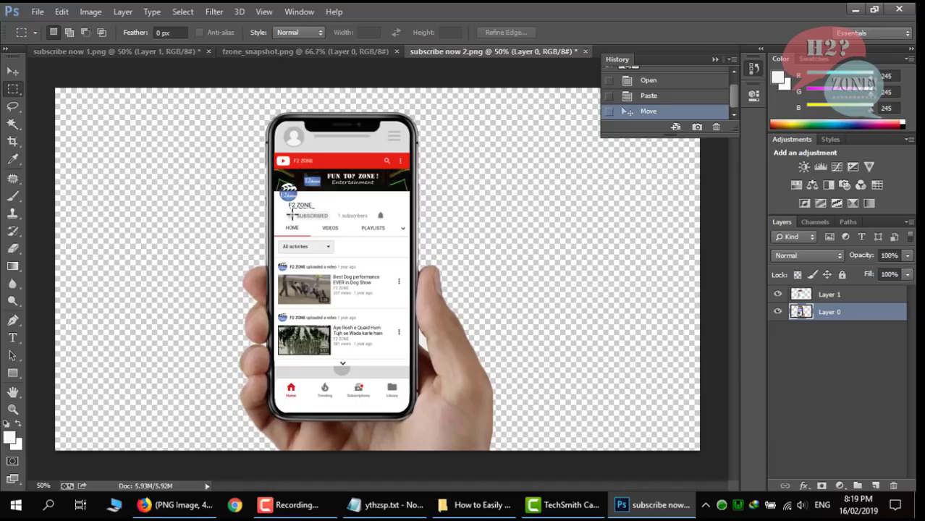
- Place bell_notification_info.png from the project folder into the subscribe now 2.png mockup
key(alt+Tab)
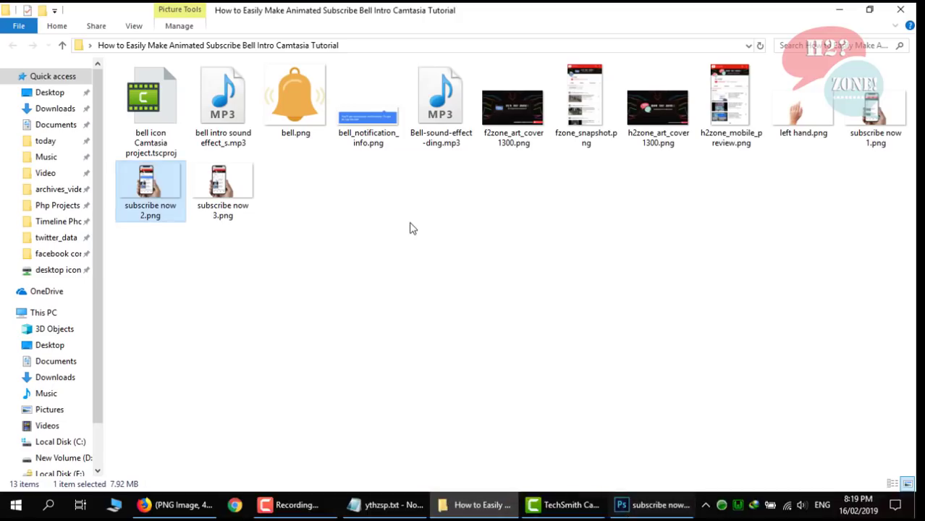
drag(386, 147, 347, 274)
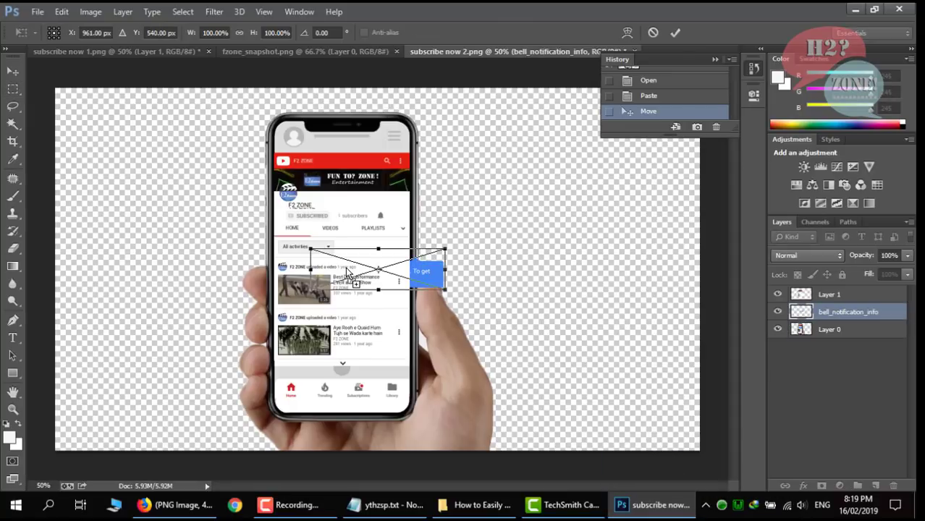
click(674, 33)
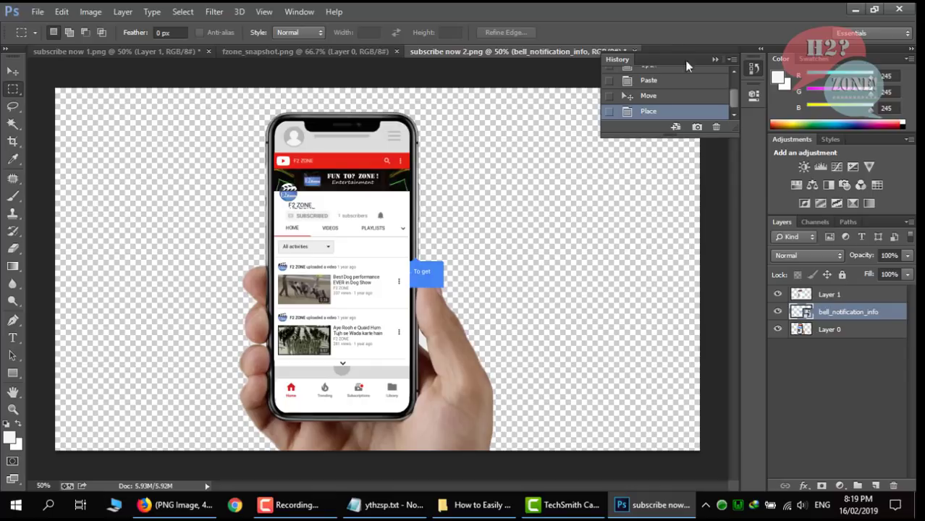
- Move the notification layer above Layer 1 and position the blue popup beneath the subscribed row
drag(851, 313, 848, 292)
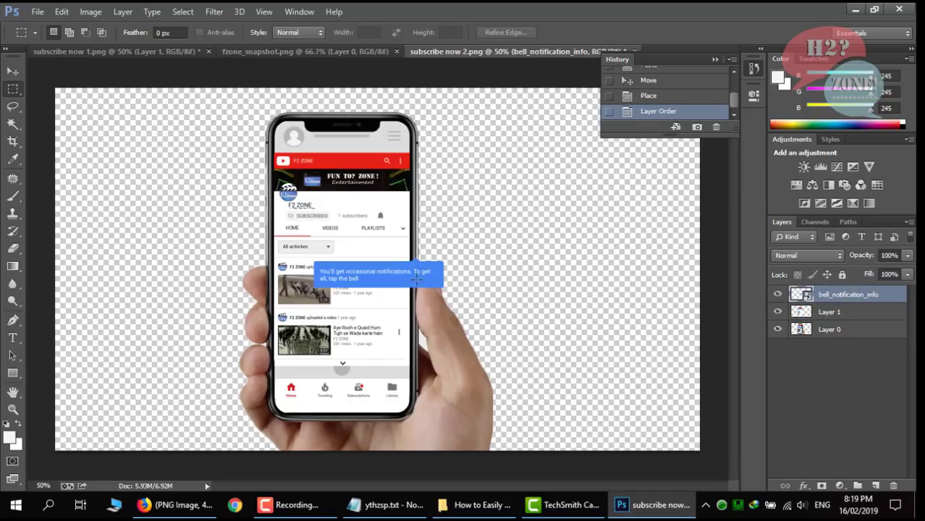
click(13, 72)
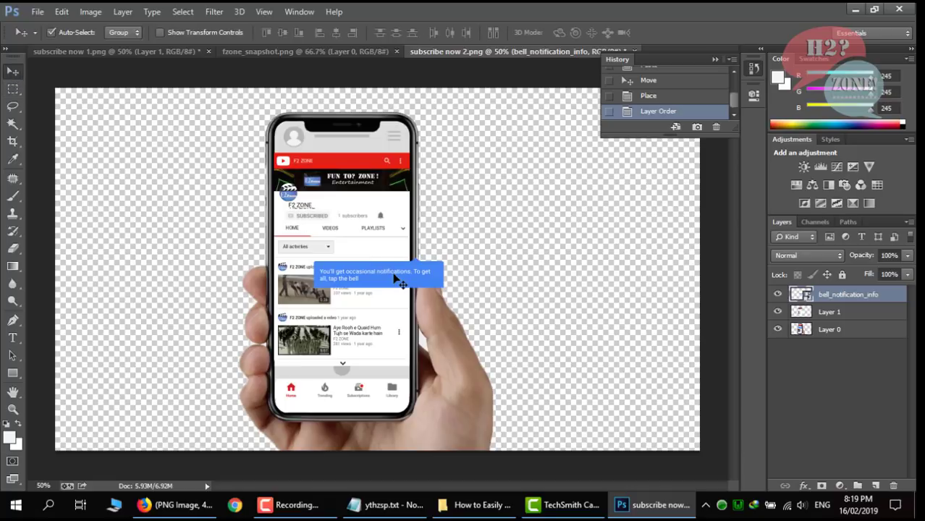
drag(396, 279, 367, 242)
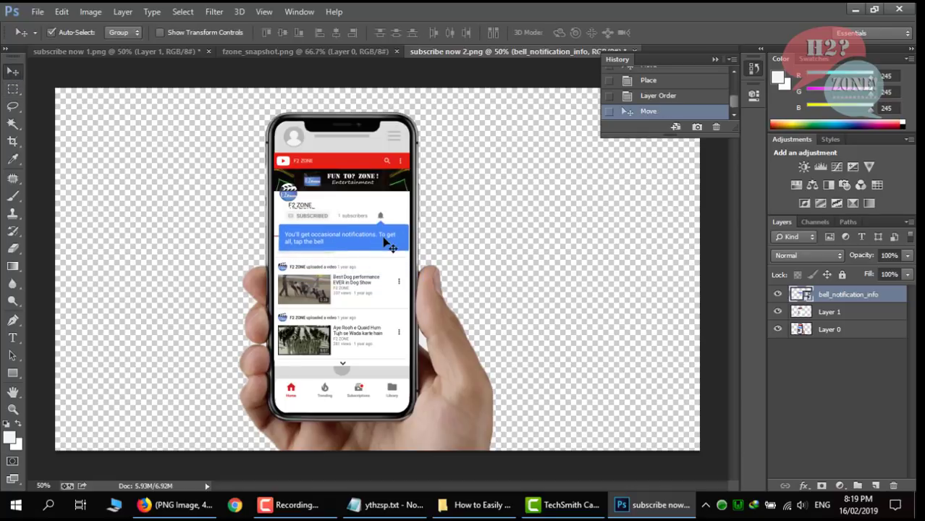
key(Down)
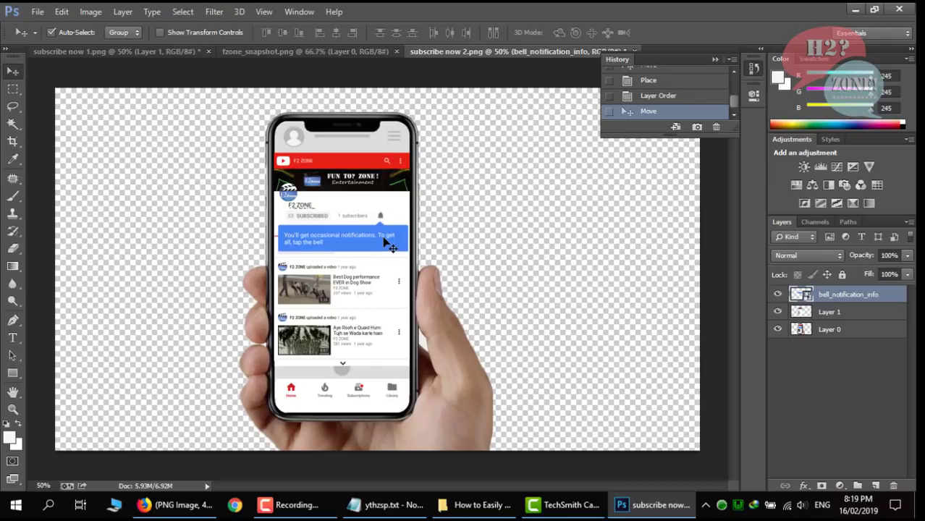
- Save the mockup as PNG over subscribe now 2.png, accept PNG options, and close without saving layers
click(38, 13)
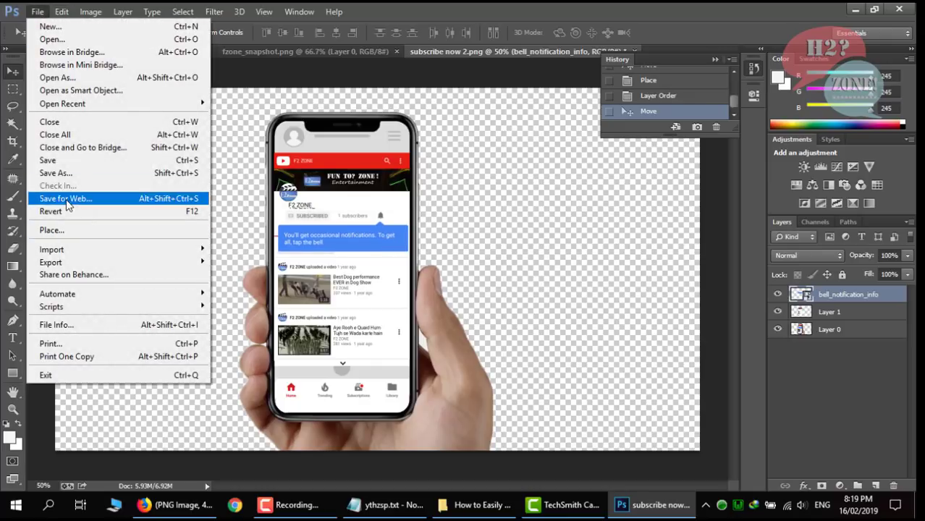
click(62, 176)
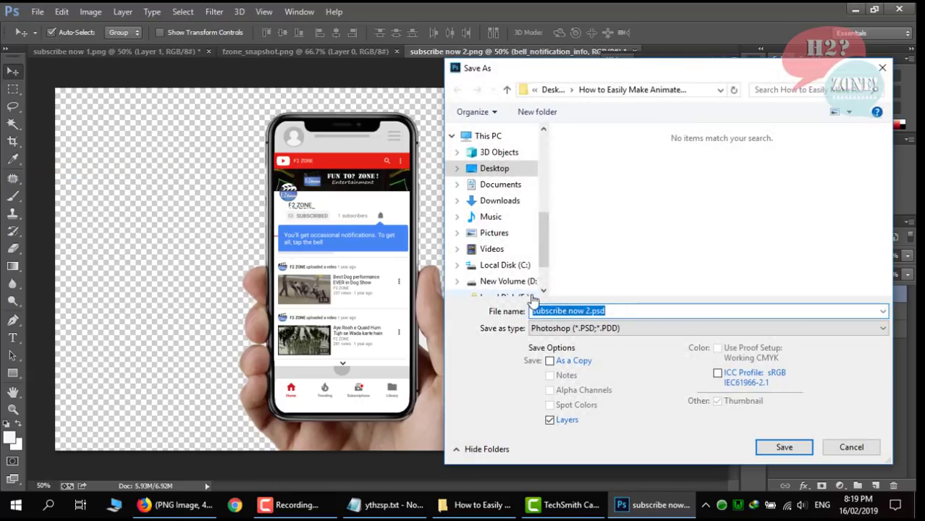
click(604, 330)
click(605, 276)
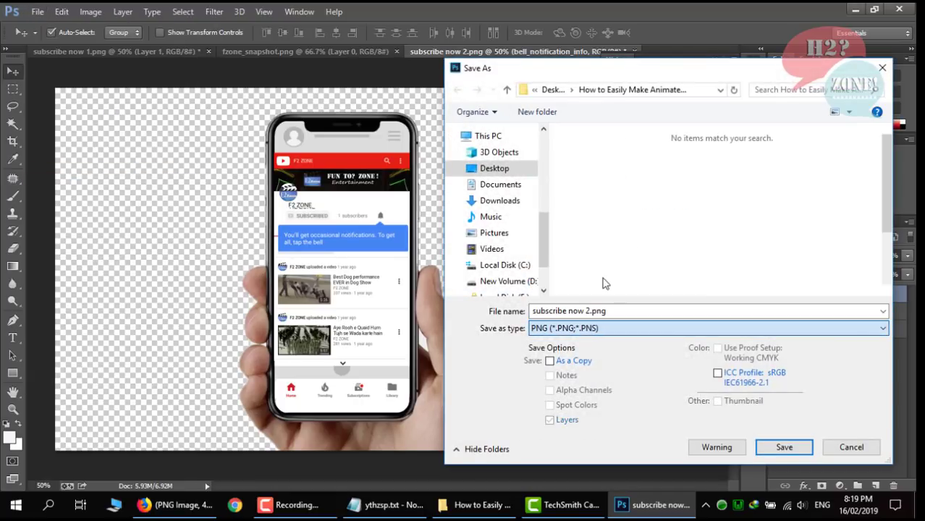
click(796, 452)
click(493, 258)
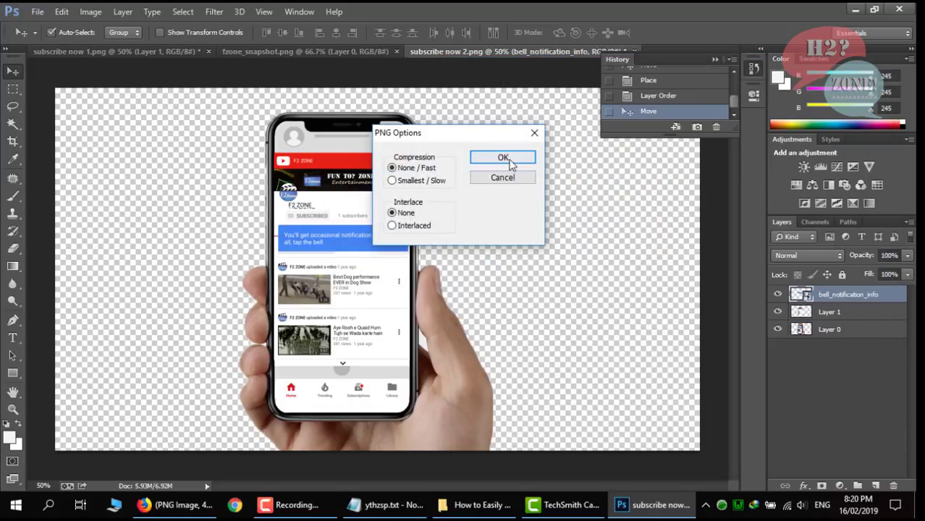
click(503, 157)
drag(632, 57, 632, 69)
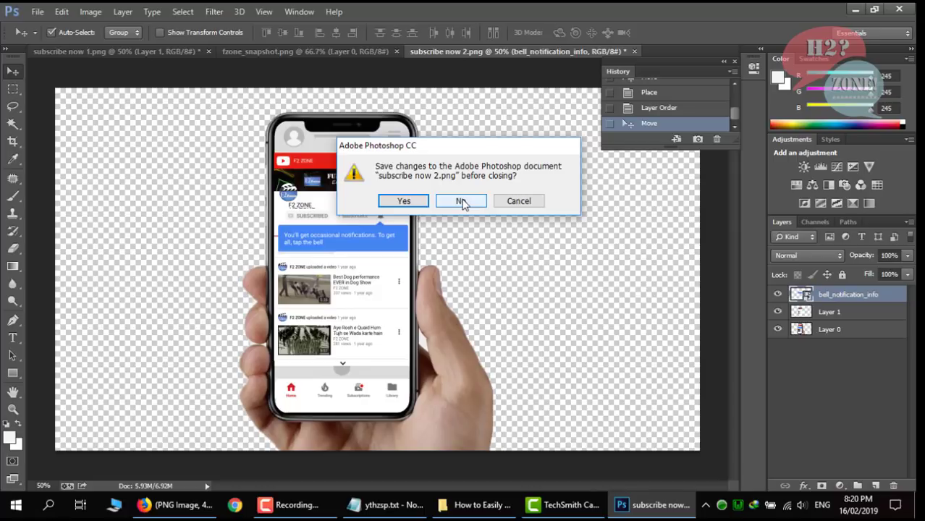
click(463, 203)
- Drag subscribe now 3.png from the project folder into Photoshop, then return to subscribe now 1.png
click(476, 505)
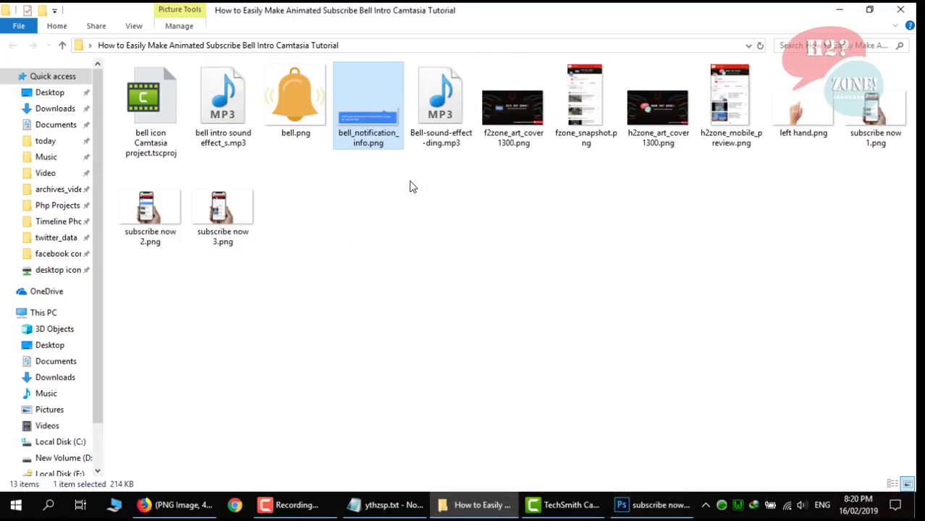
drag(207, 210, 425, 55)
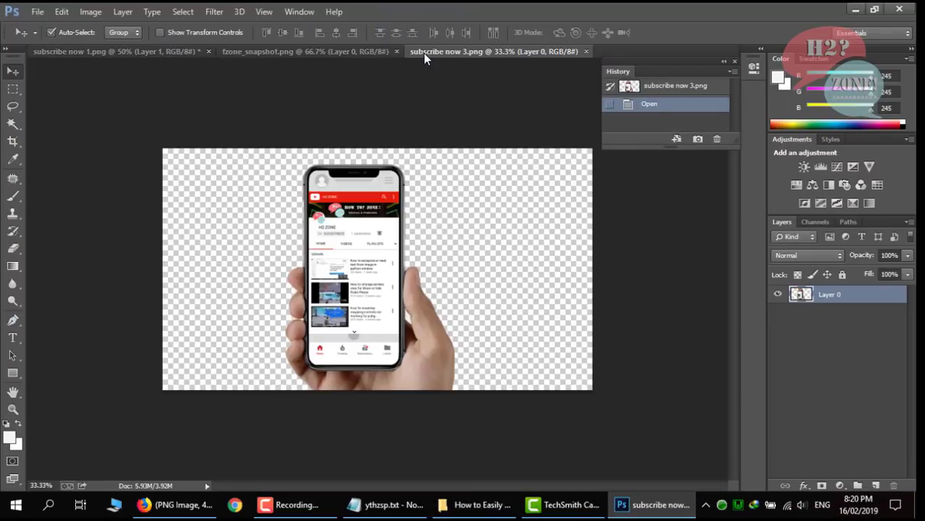
click(102, 51)
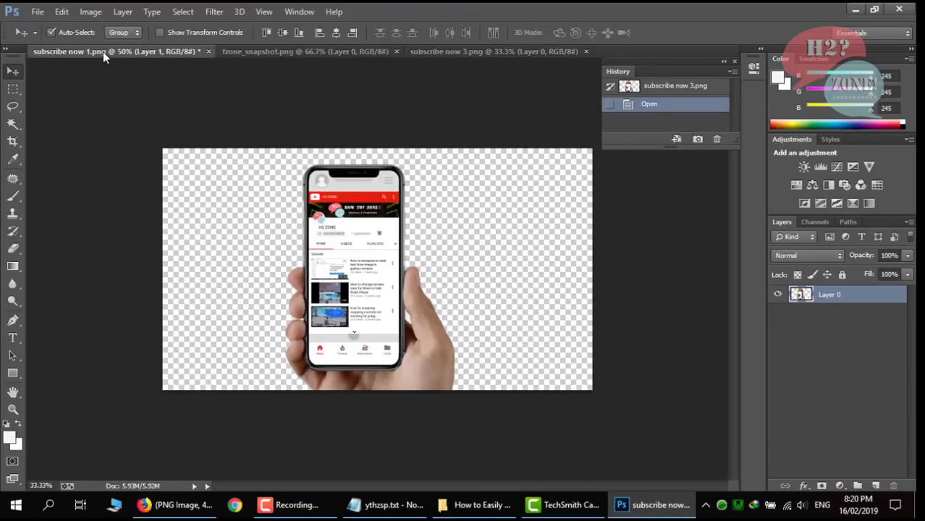
- Copy the F2 ZONE channel page screenshot from subscribe now 1.png with a rectangular selection
key(ctrl+d)
click(12, 89)
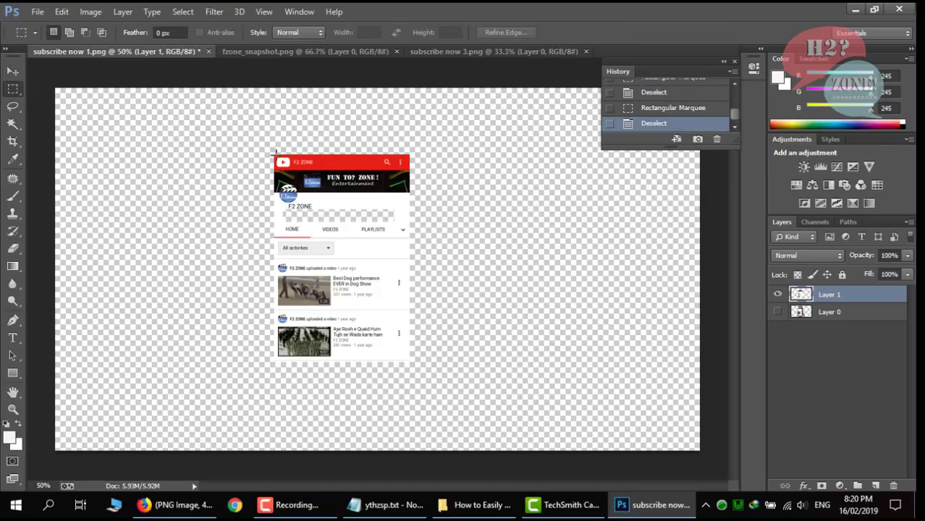
drag(272, 152, 410, 360)
key(ctrl+c)
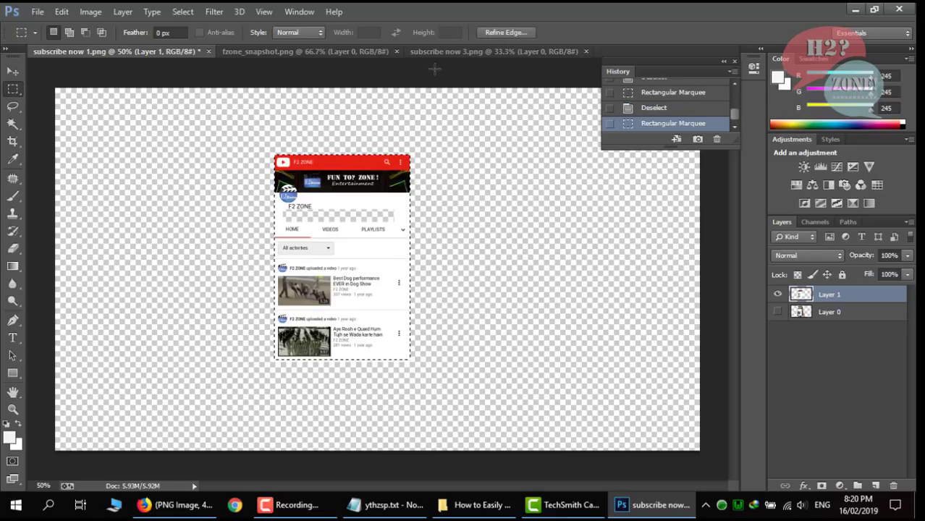
- Paste the screenshot into subscribe now 3.png and position it over the phone screen
click(432, 53)
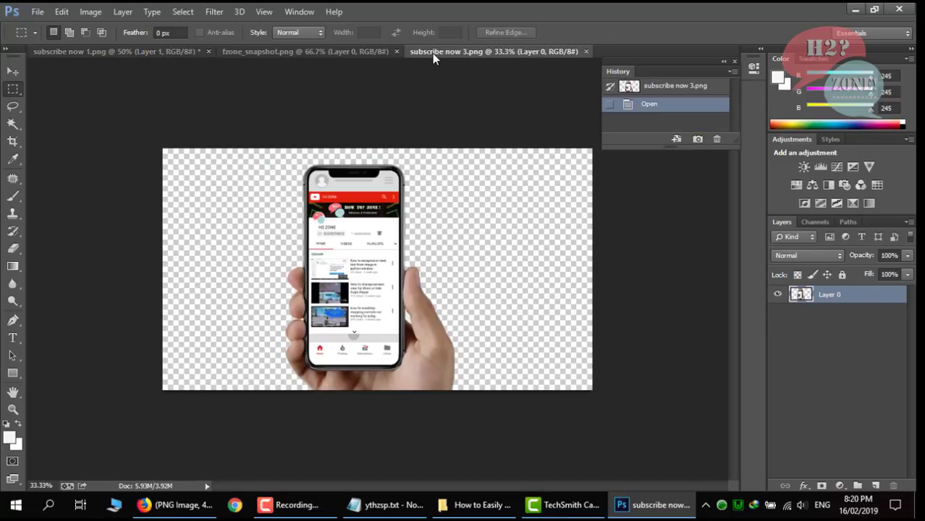
key(ctrl+v)
key(v)
mouse_move(380, 281)
mouse_down()
mouse_move(356, 276)
mouse_move(359, 263)
mouse_move(375, 280)
mouse_up()
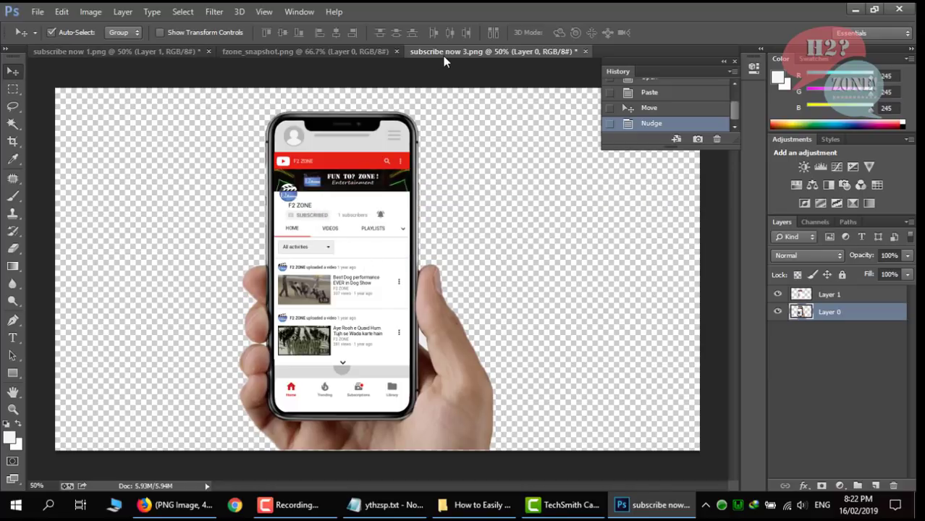
- Save the edited mockup as PNG, replacing subscribe now 3.png and accepting the PNG options
click(37, 11)
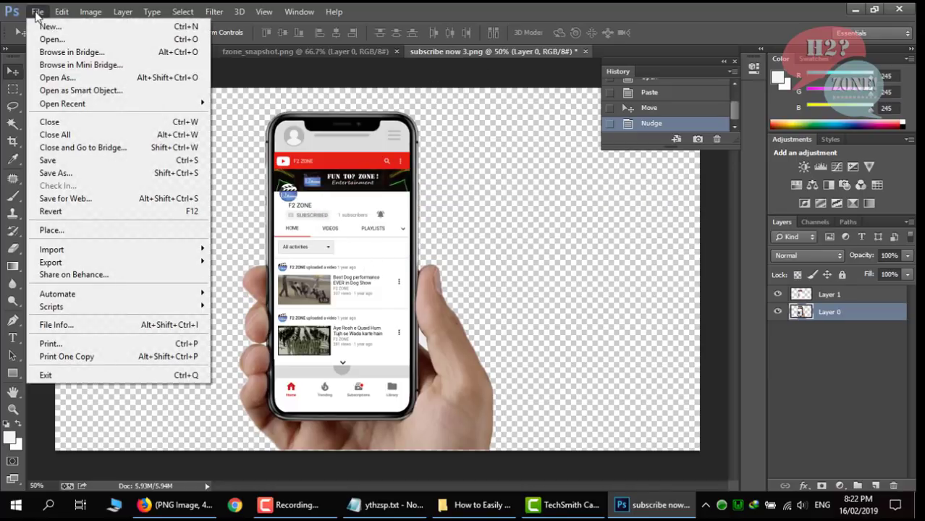
click(56, 173)
click(593, 330)
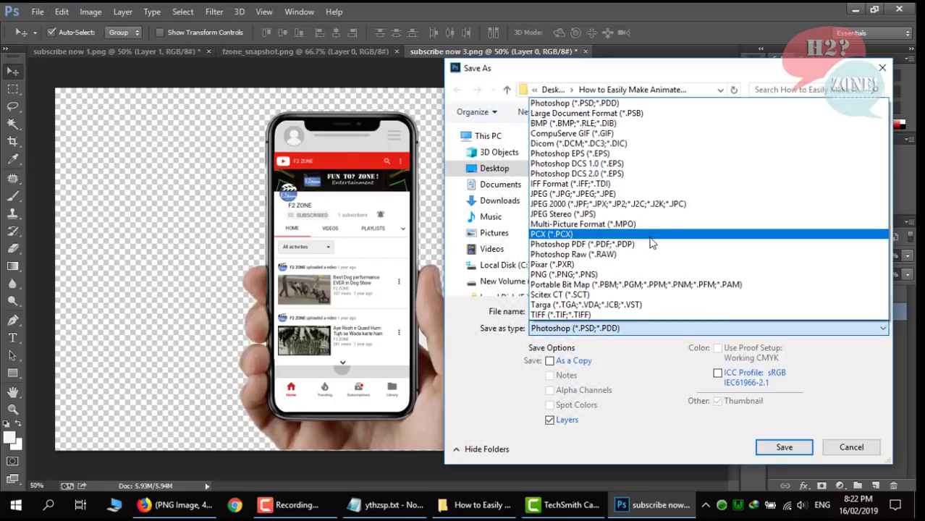
click(635, 276)
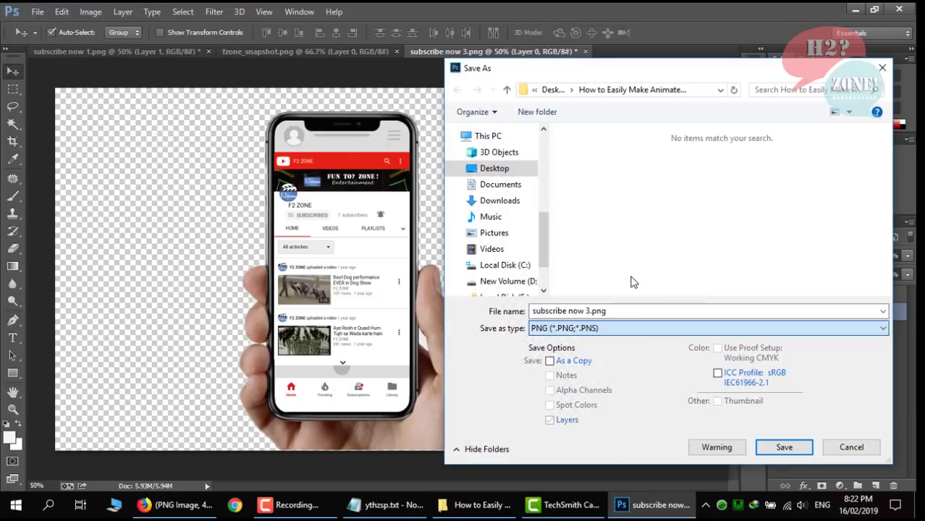
click(784, 448)
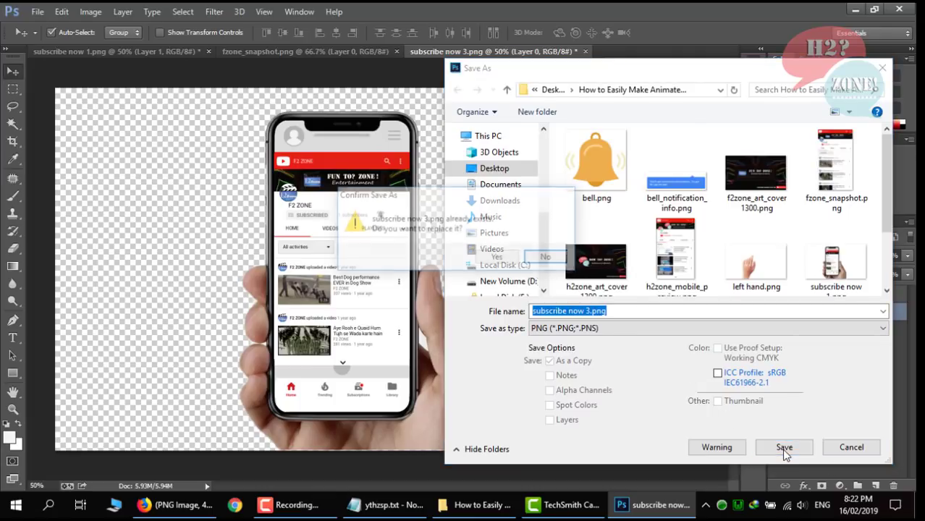
click(495, 259)
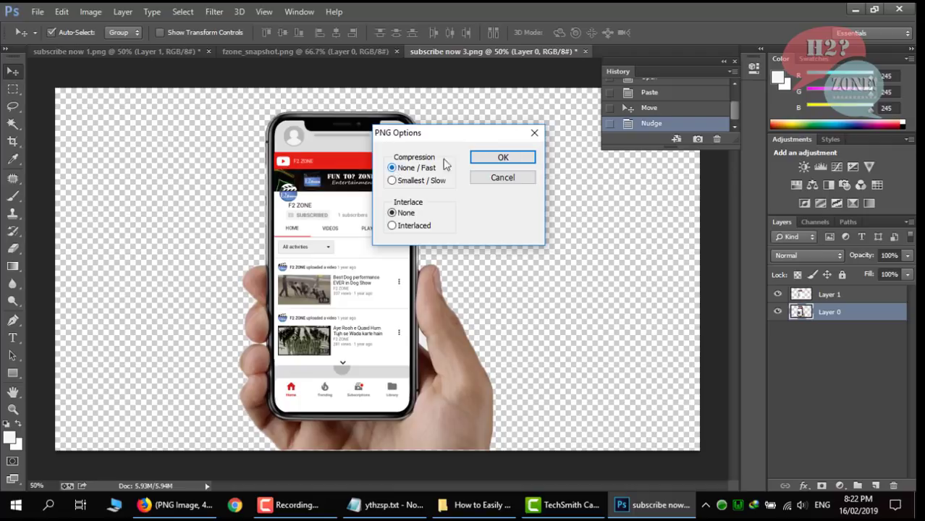
click(502, 158)
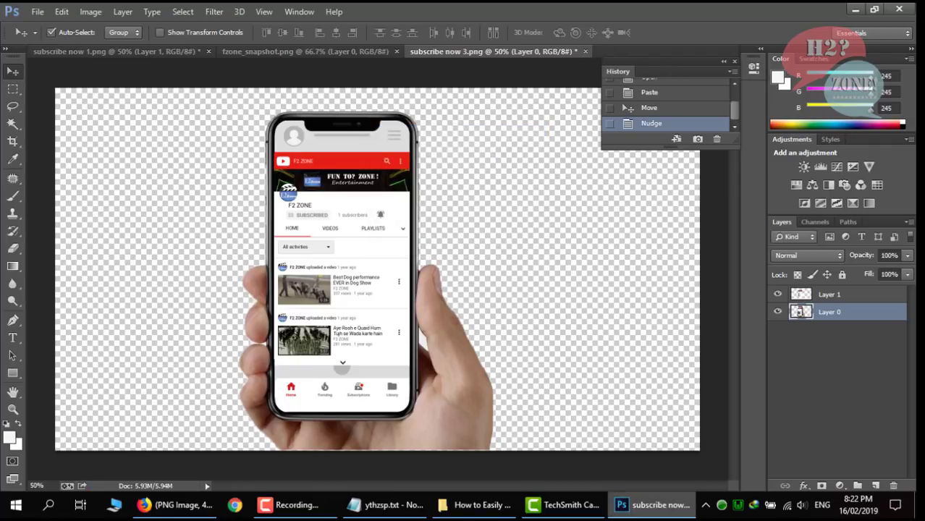
click(855, 9)
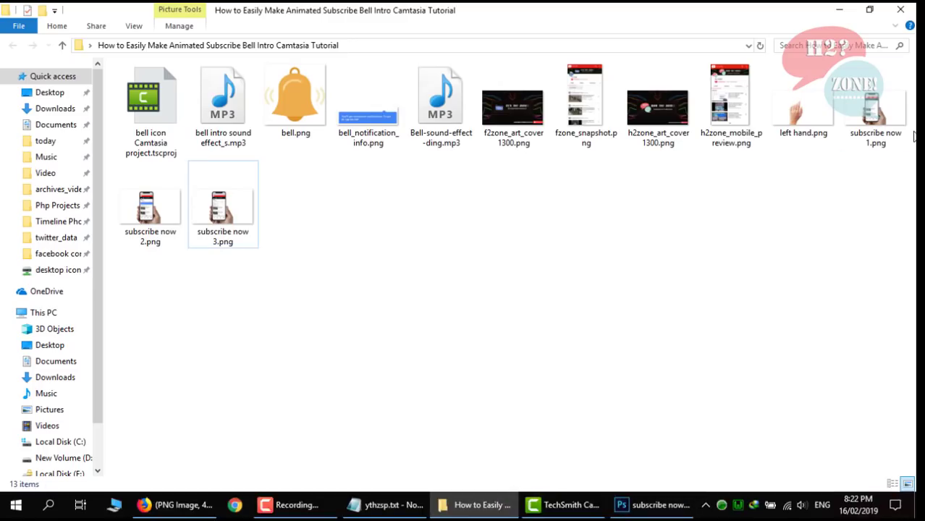
double_click(875, 112)
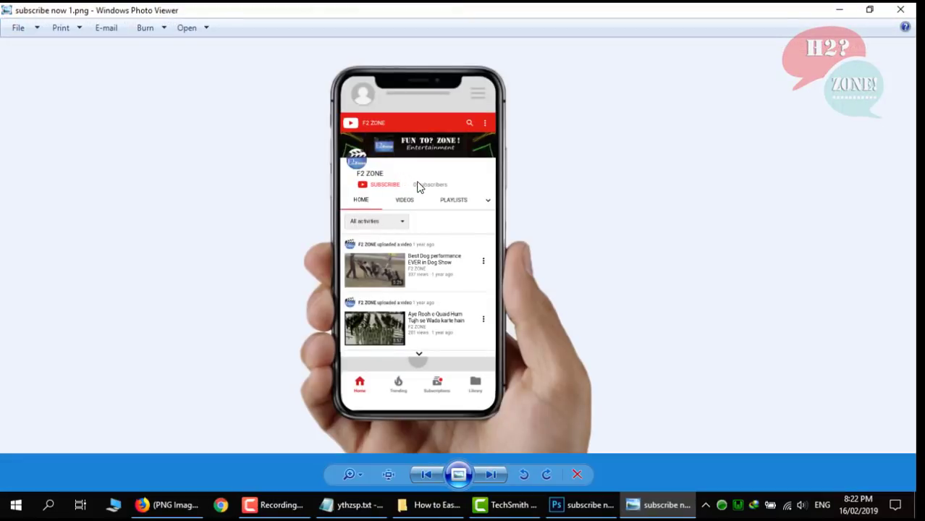
key(Right)
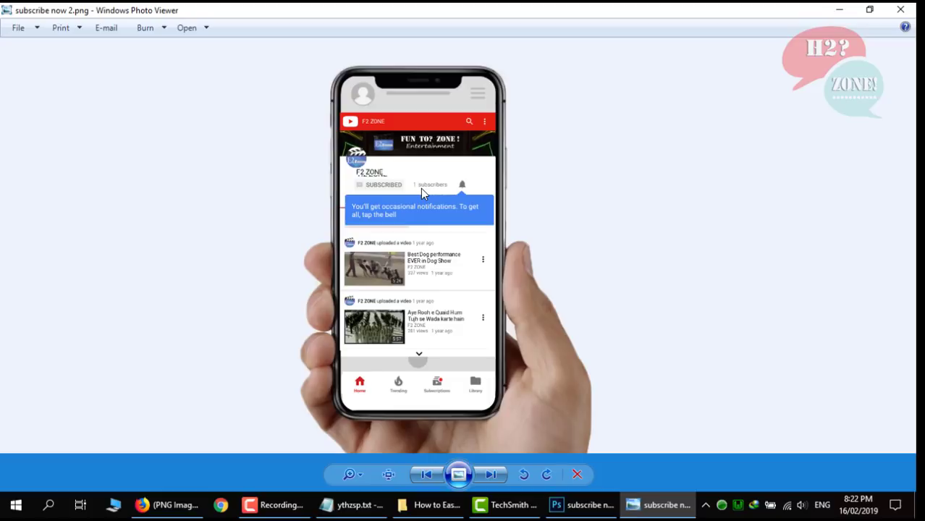
key(Right)
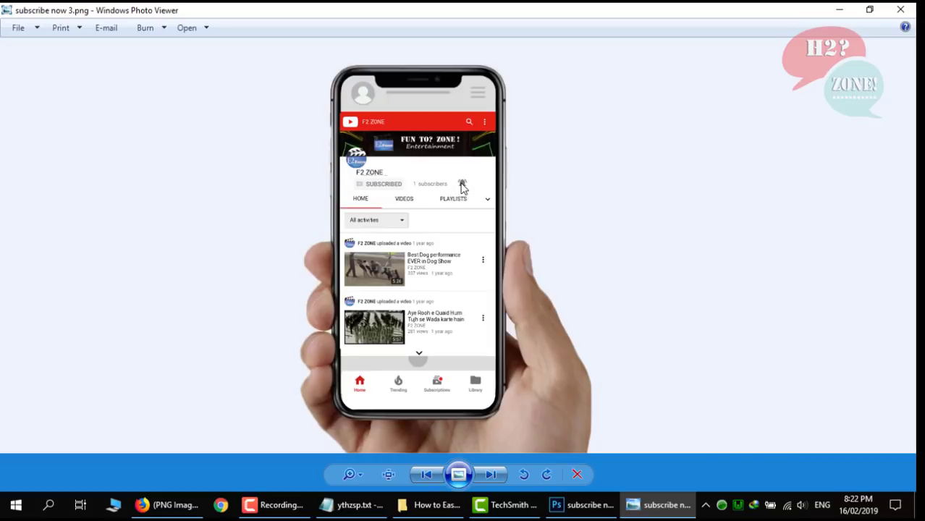
click(900, 10)
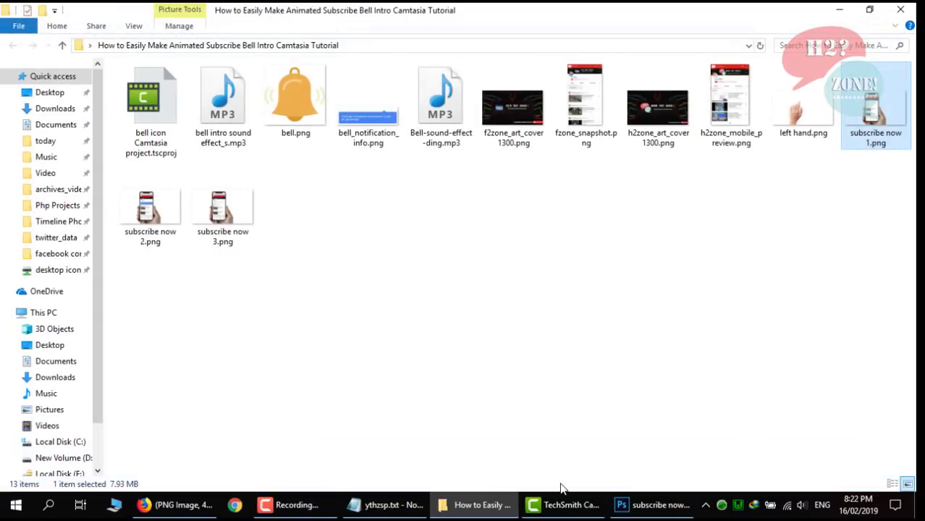
- Relink the subscribe now 1 clip to subscribe now 1.png via Update Media
click(564, 505)
drag(357, 378, 322, 385)
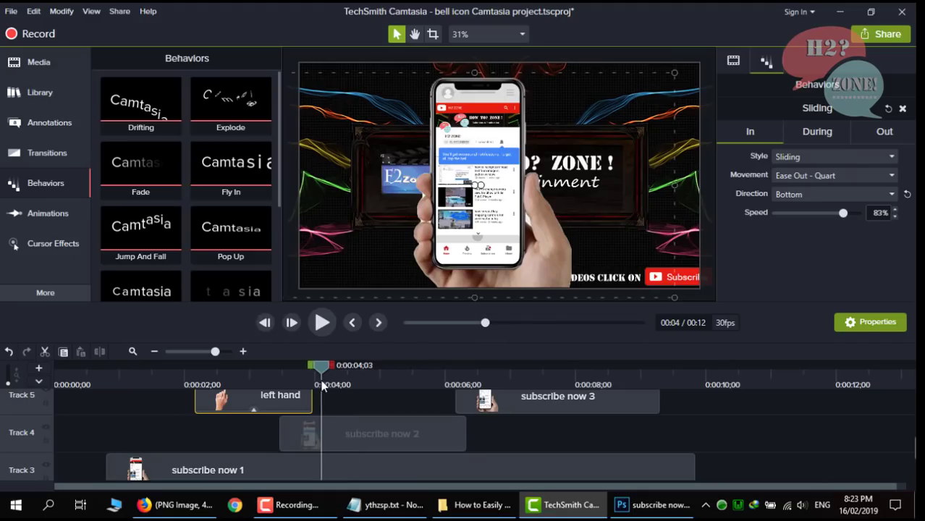
scroll(193, 452, down, 1)
click(193, 451)
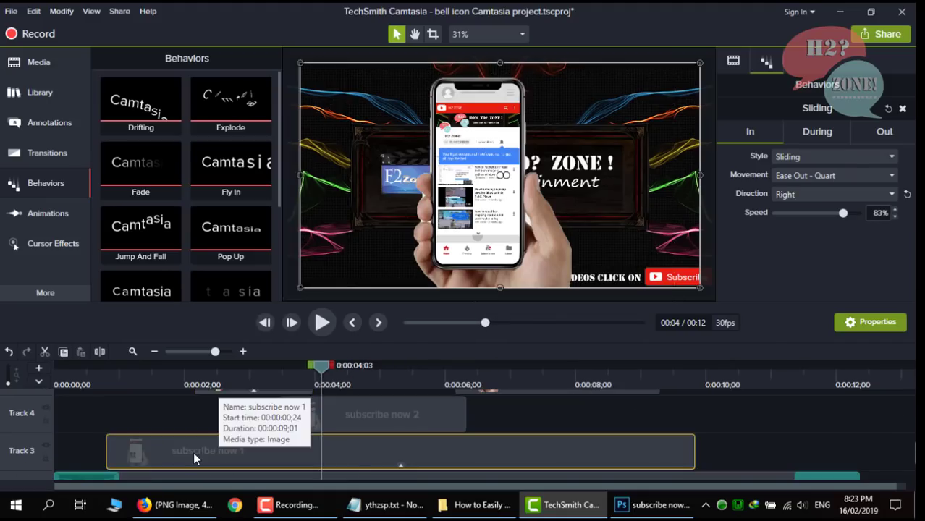
right_click(193, 452)
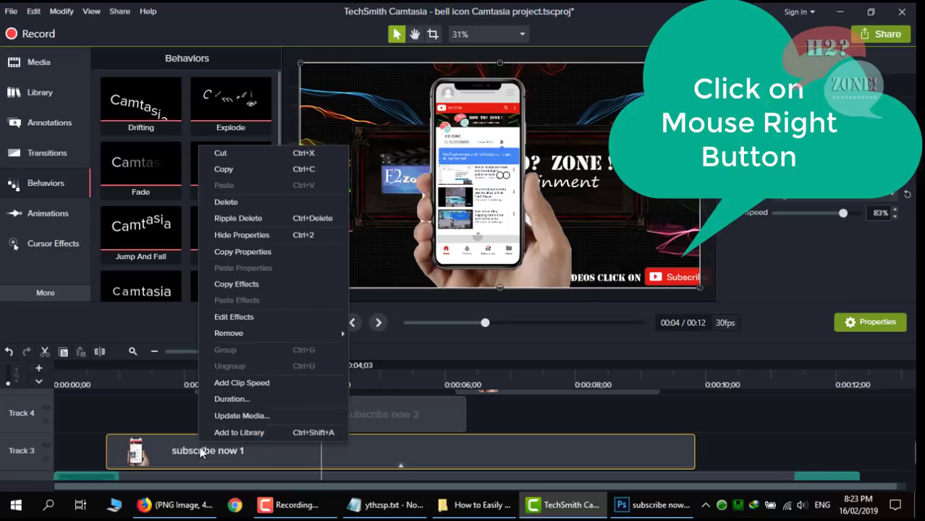
click(240, 416)
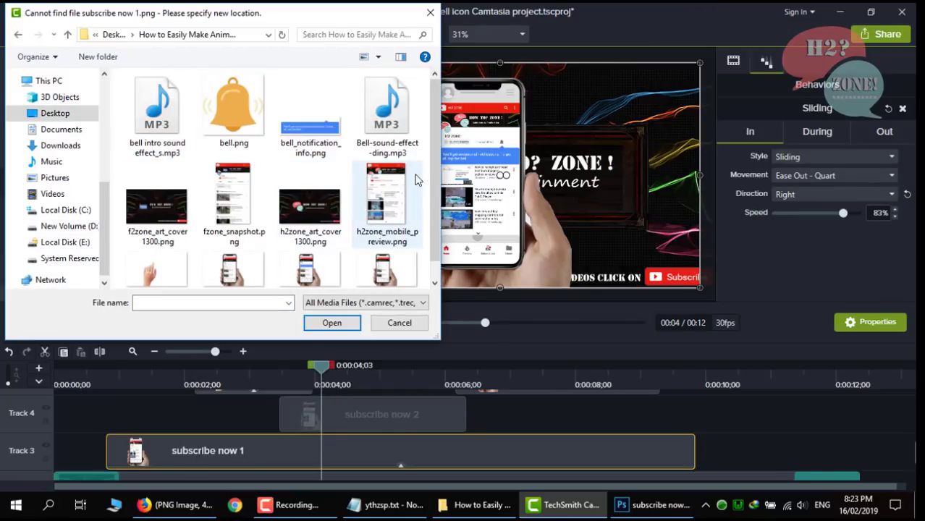
scroll(434, 167, down, 1)
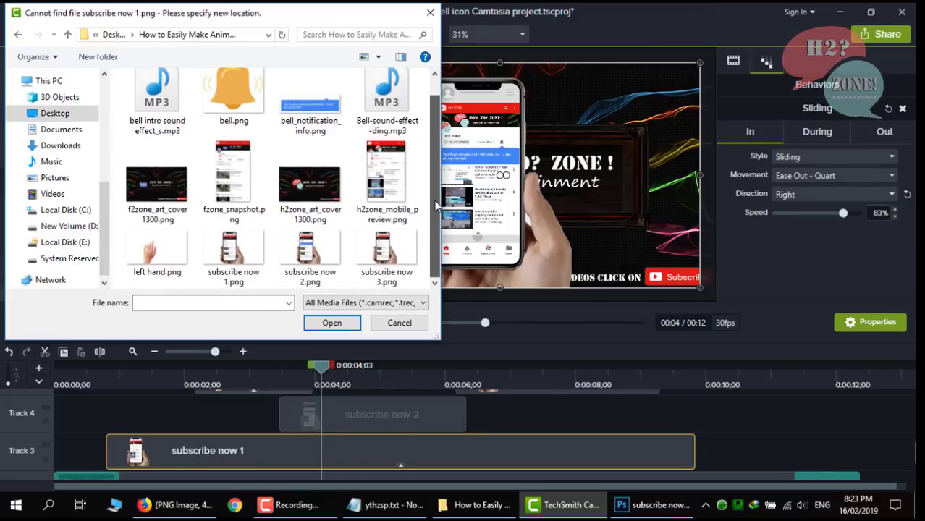
click(245, 260)
click(332, 323)
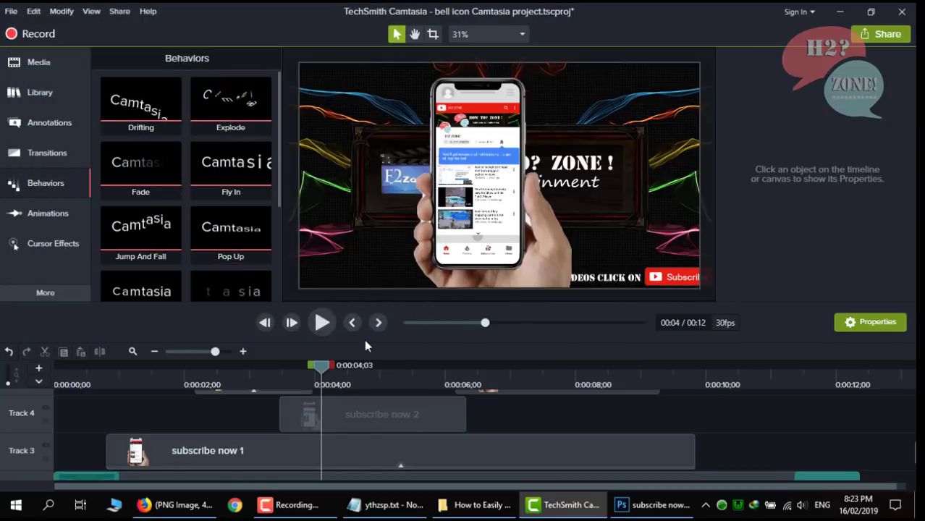
- Relink the subscribe now 2 clip to subscribe now 2.png
drag(324, 370, 210, 382)
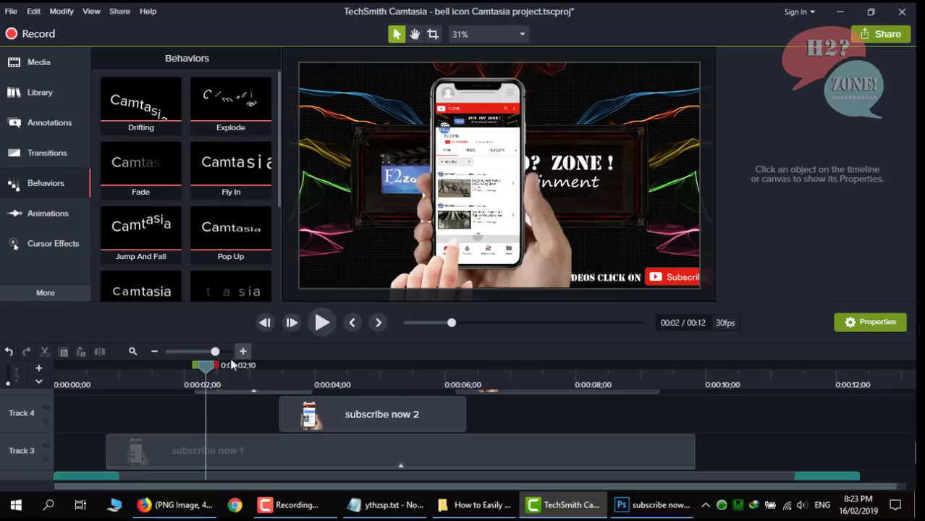
click(384, 421)
right_click(384, 420)
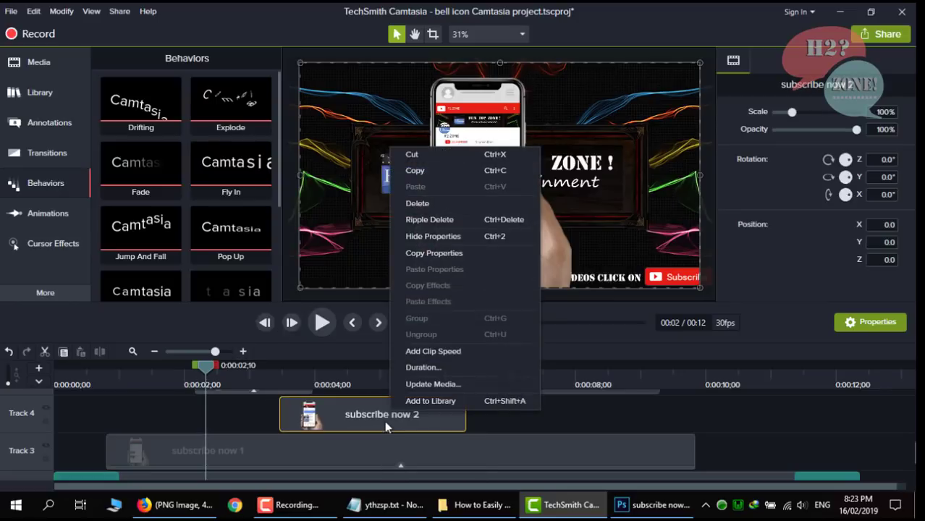
click(420, 386)
drag(434, 210, 445, 230)
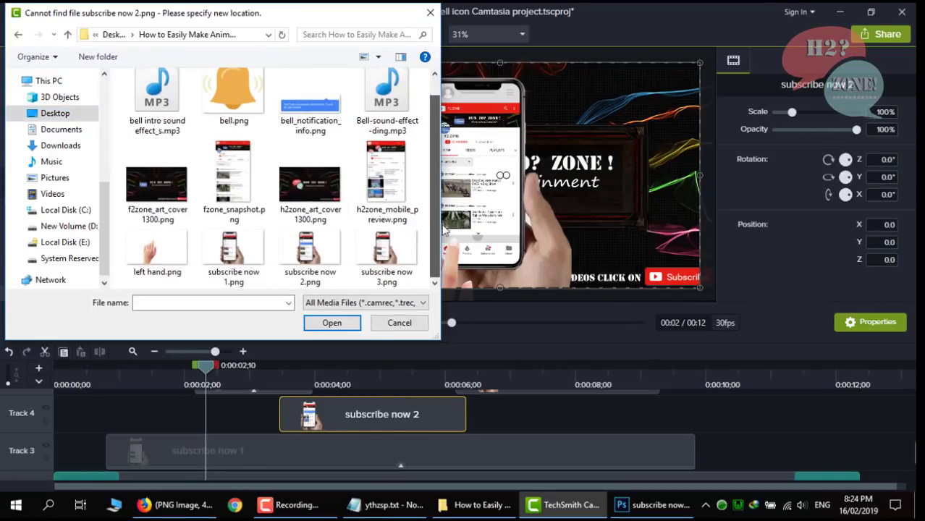
double_click(310, 252)
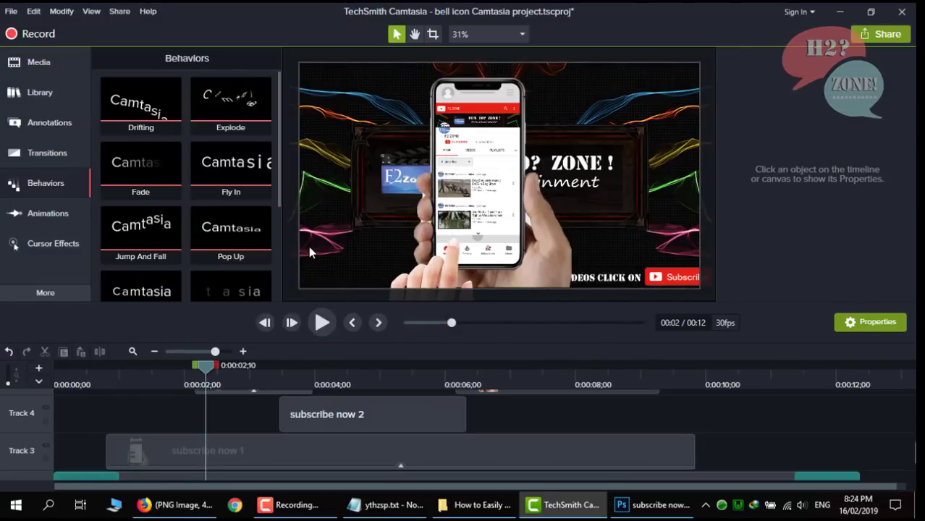
- Relink the subscribe now 3 clip to subscribe now 3.png from the tutorial folder
drag(239, 374, 357, 367)
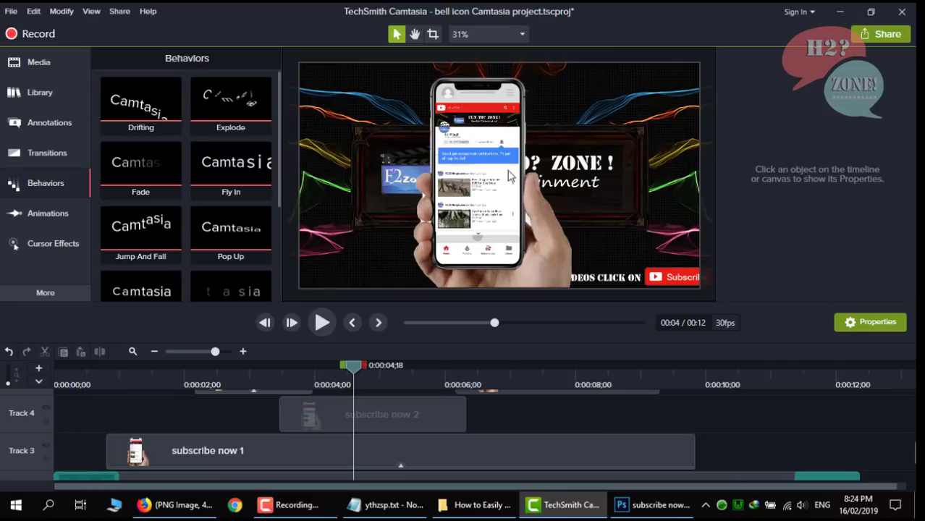
drag(913, 467, 913, 436)
click(555, 450)
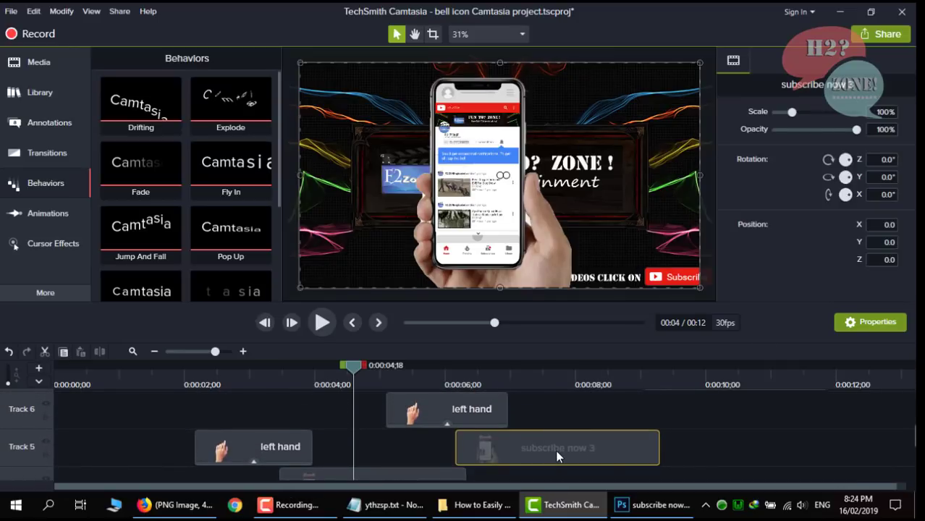
right_click(555, 450)
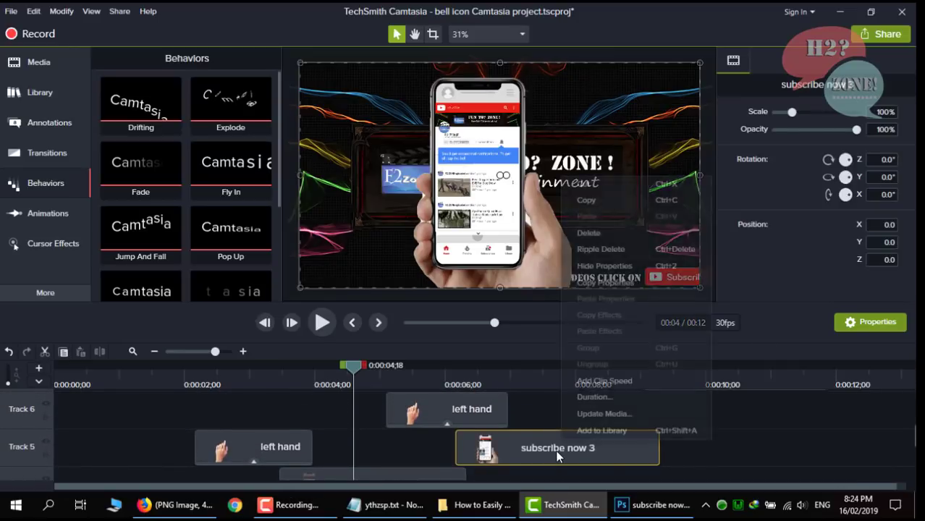
click(588, 415)
double_click(188, 124)
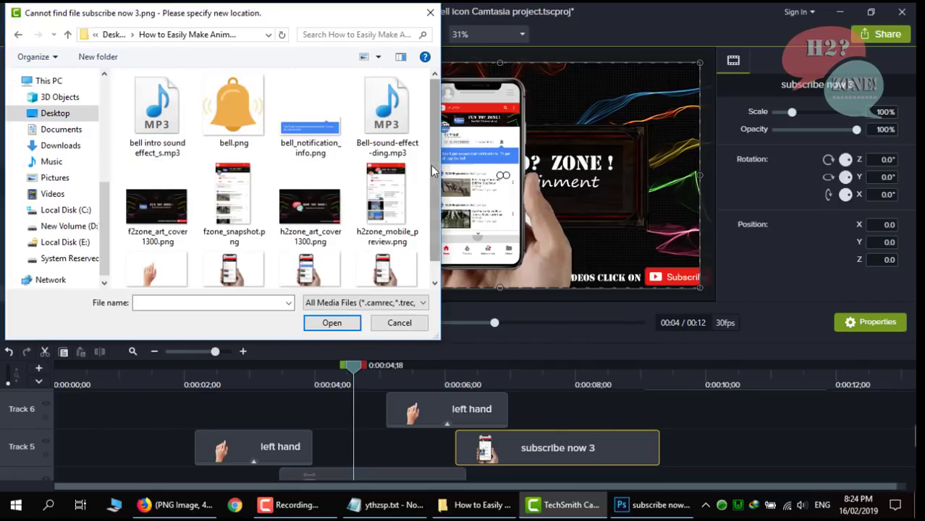
scroll(432, 170, down, 1)
double_click(397, 245)
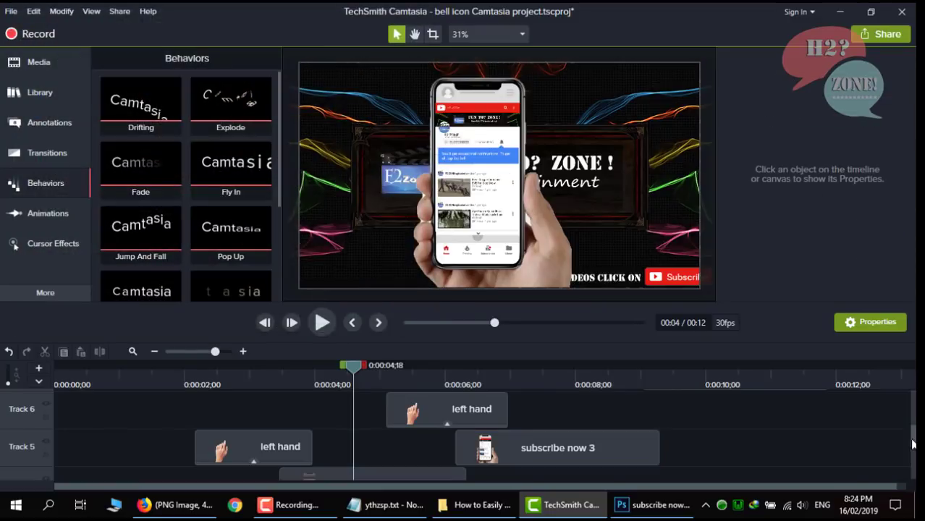
- Select the Track 7 Thanks For Subscribe text clip, move to 0:10, and edit its callout text
scroll(914, 443, down, 4)
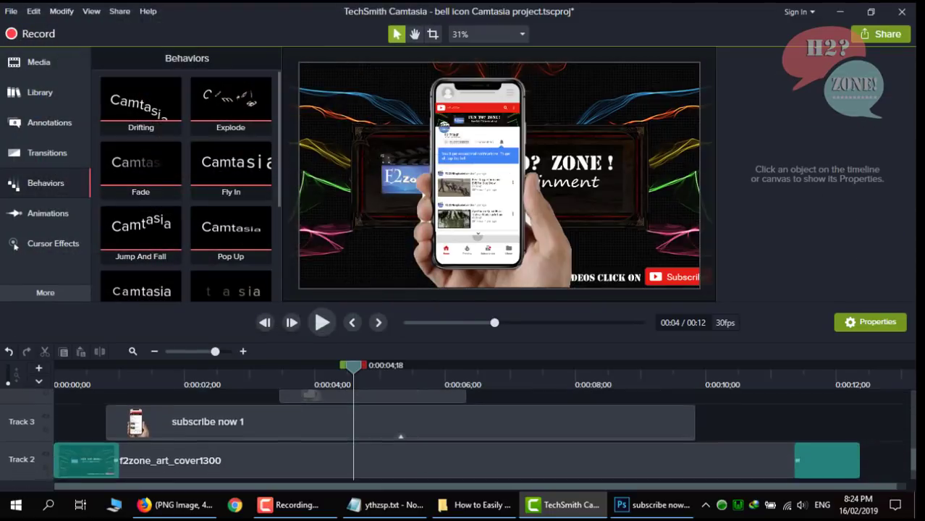
scroll(913, 432, up, 5)
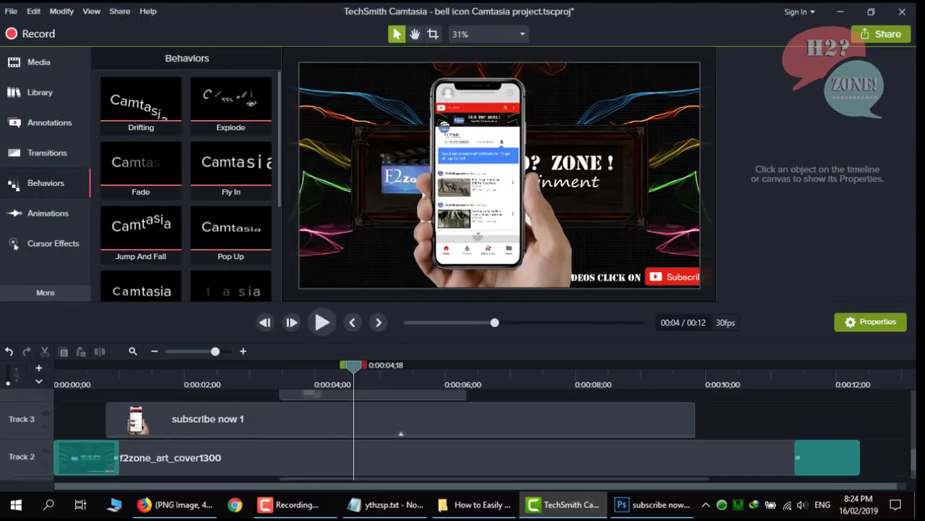
scroll(912, 433, up, 1)
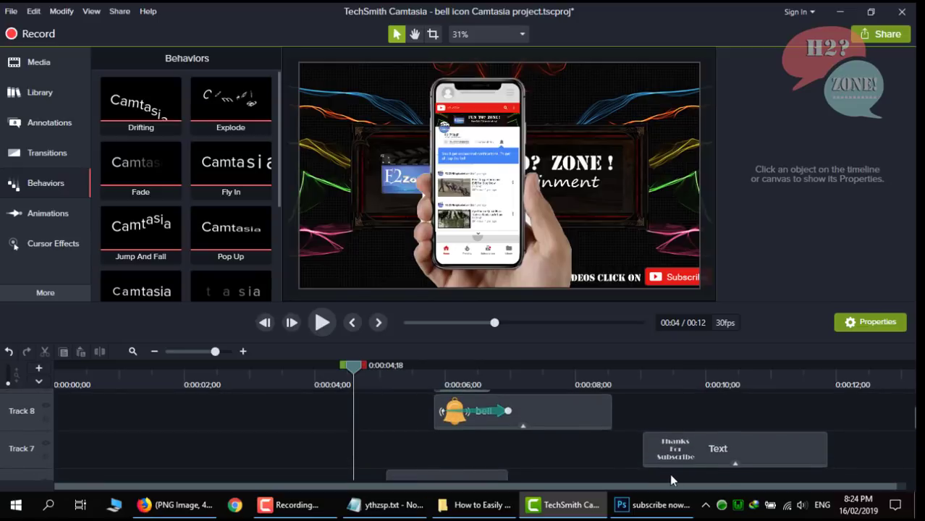
click(658, 445)
mouse_move(737, 368)
mouse_down()
mouse_move(687, 369)
mouse_move(721, 366)
mouse_up()
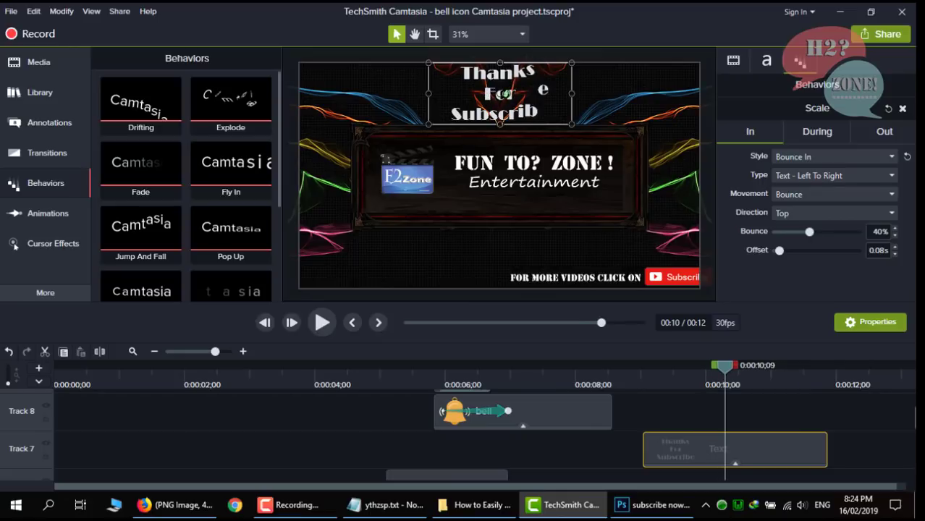
double_click(505, 93)
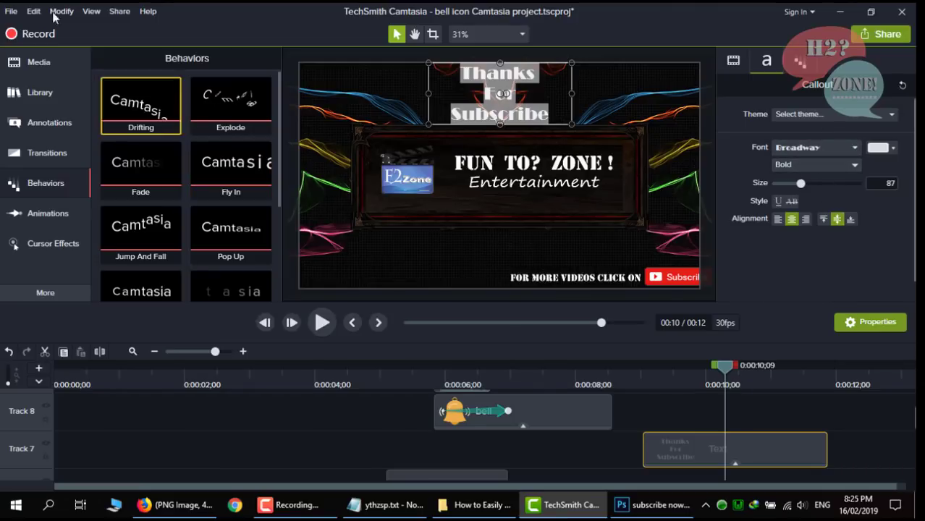
- Save the project, then reopen bell icon Camtasia project.tscproj from the project folder
click(10, 19)
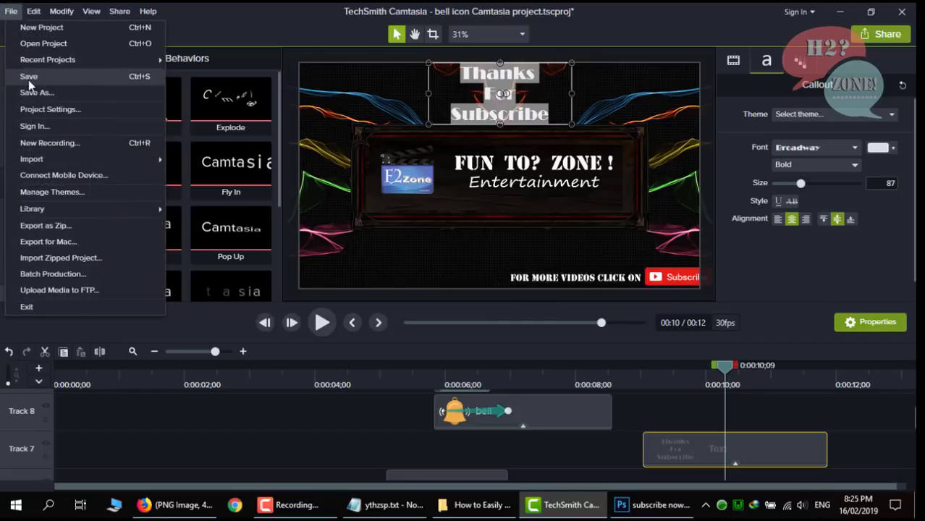
click(29, 74)
click(7, 11)
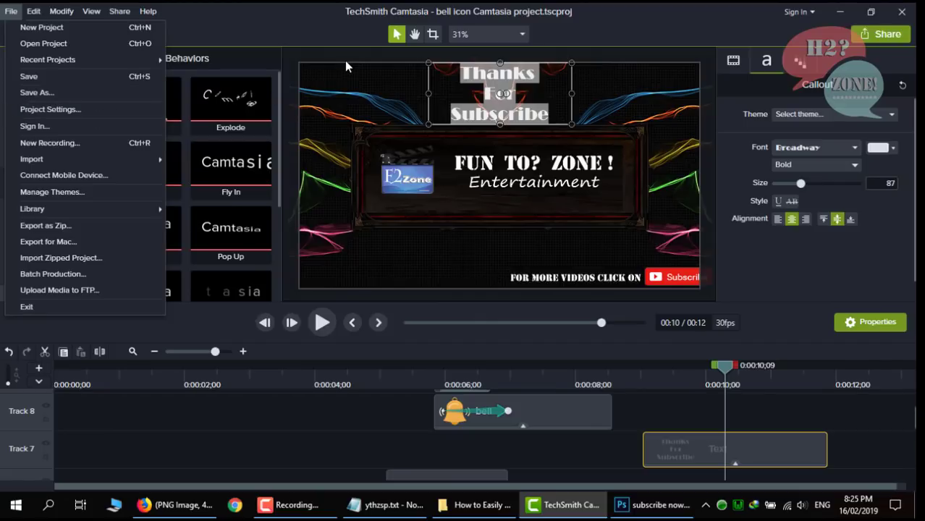
click(474, 505)
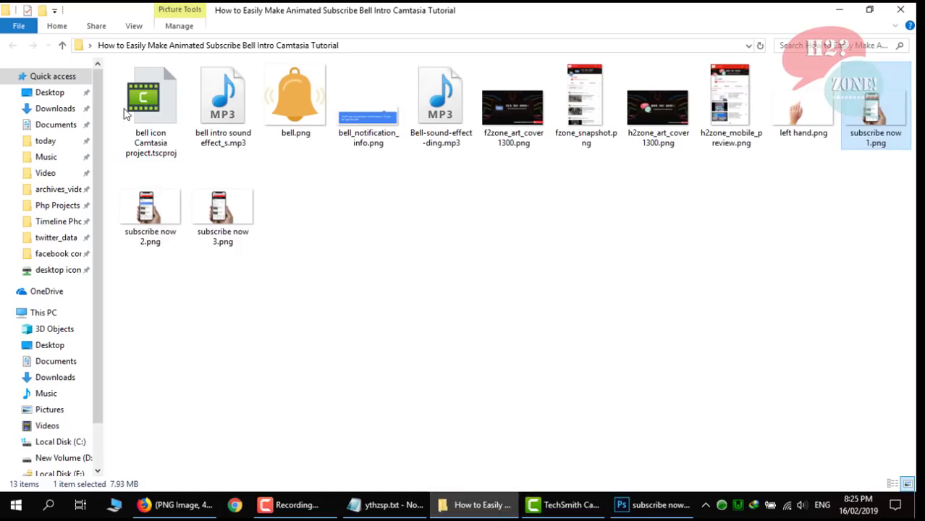
double_click(144, 123)
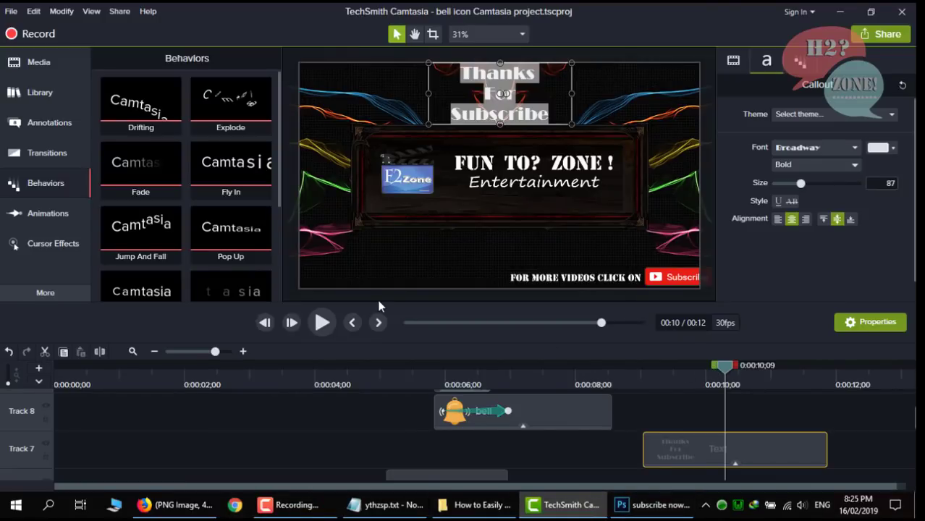
- Preview the intro from 0:00 through 0:12, then bring up the Share menu
click(406, 322)
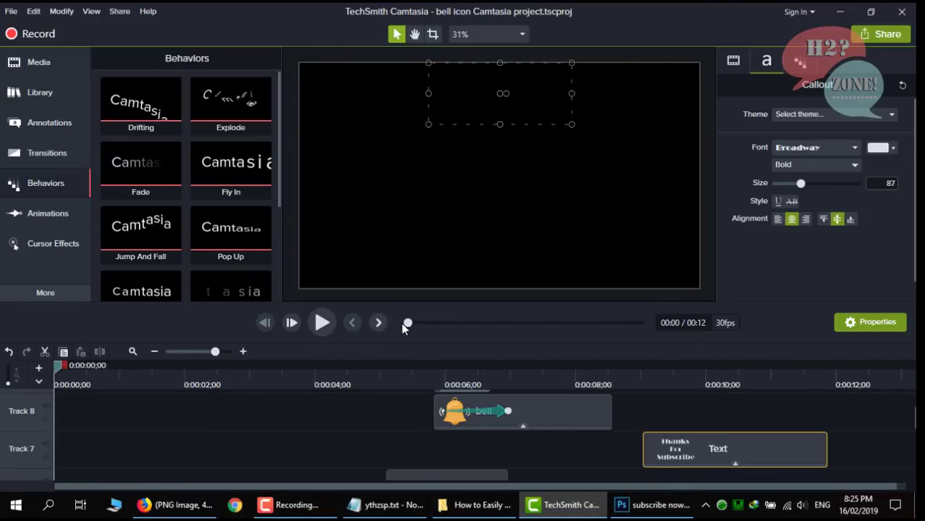
click(320, 323)
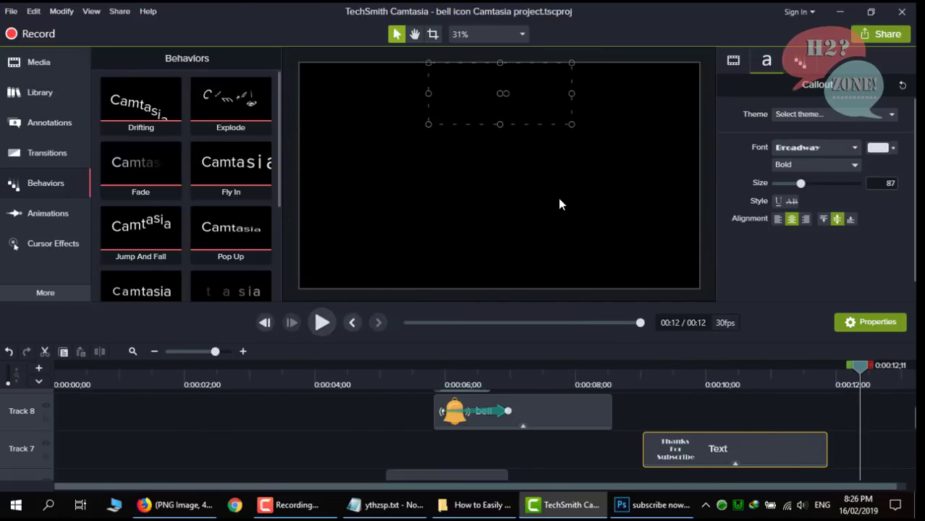
click(119, 12)
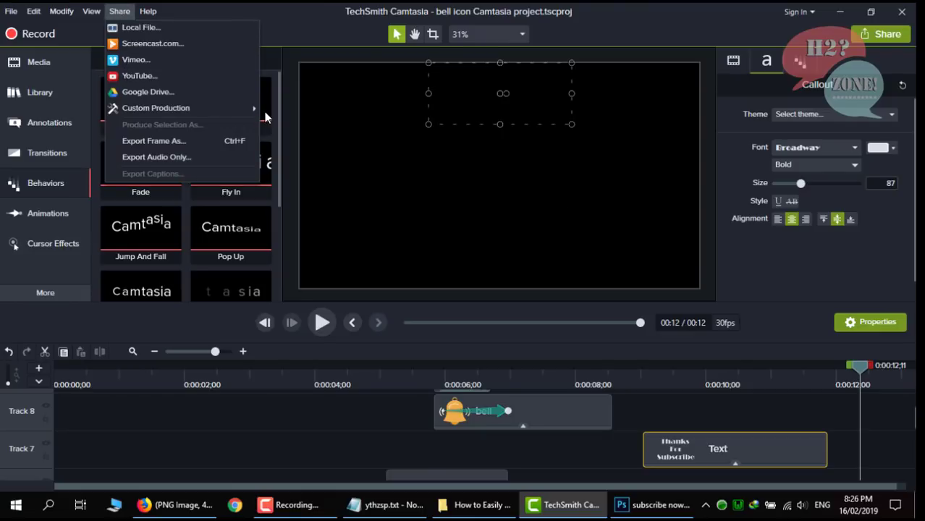
- Start a custom production using the f2zone preset
click(861, 34)
click(861, 34)
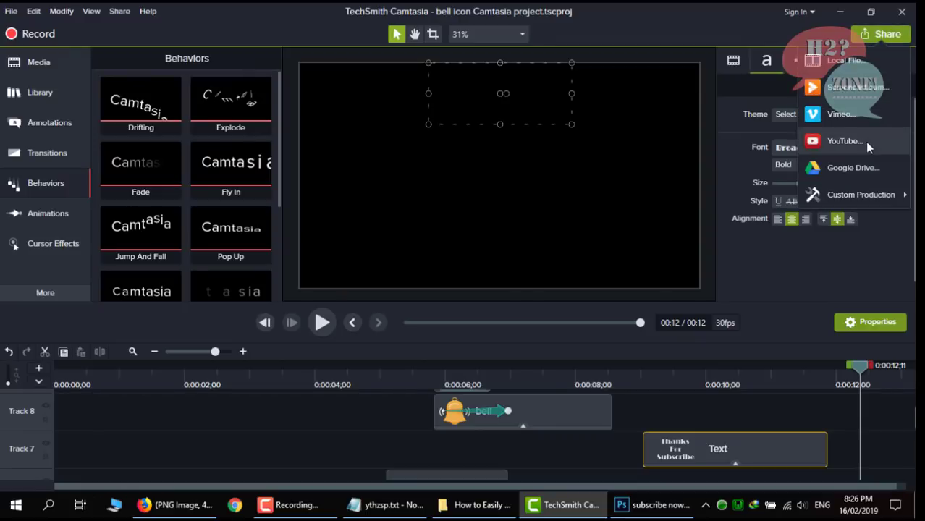
mouse_move(865, 194)
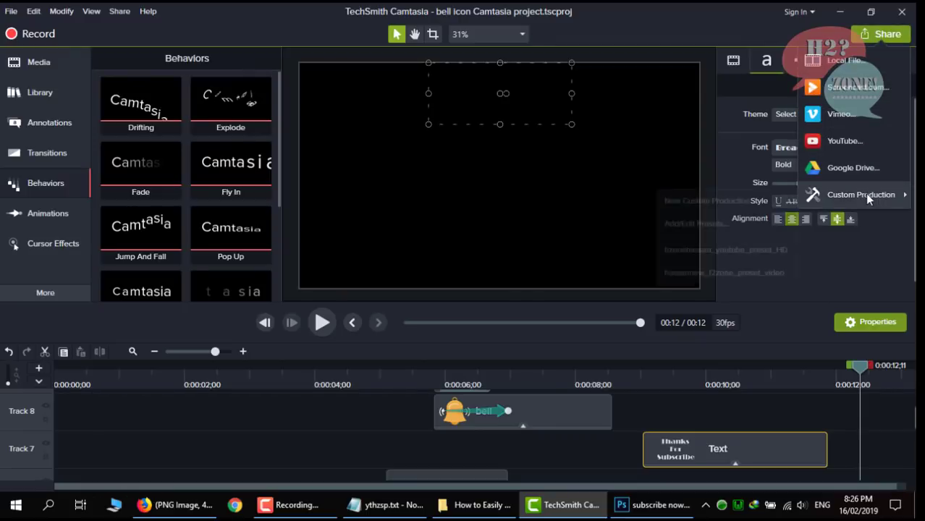
click(706, 272)
- Set the output folder to the project folder, name it with the hzone_ prefix, and render
click(474, 506)
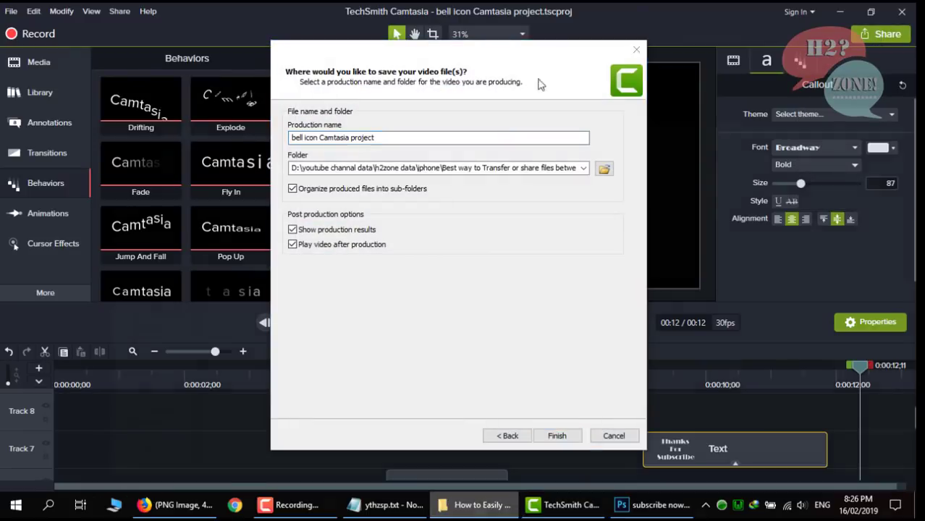
click(491, 48)
key(ctrl+c)
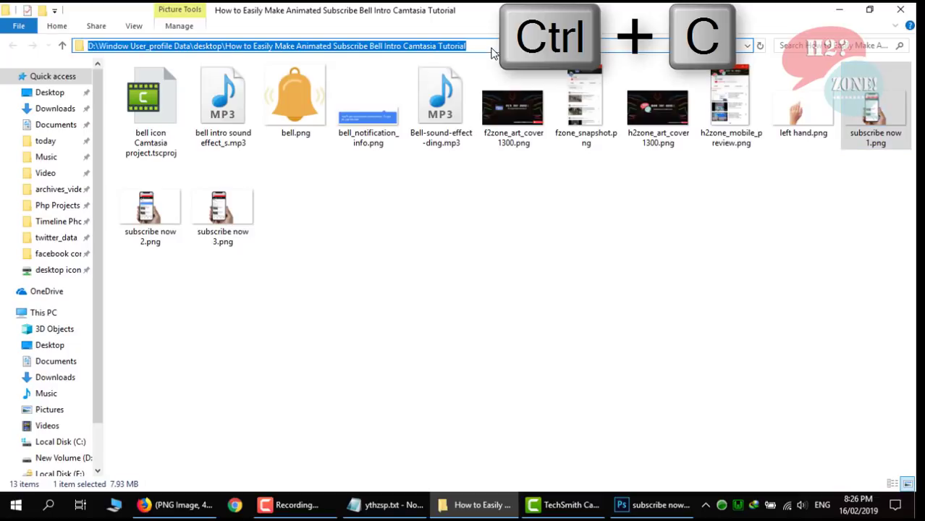
click(558, 505)
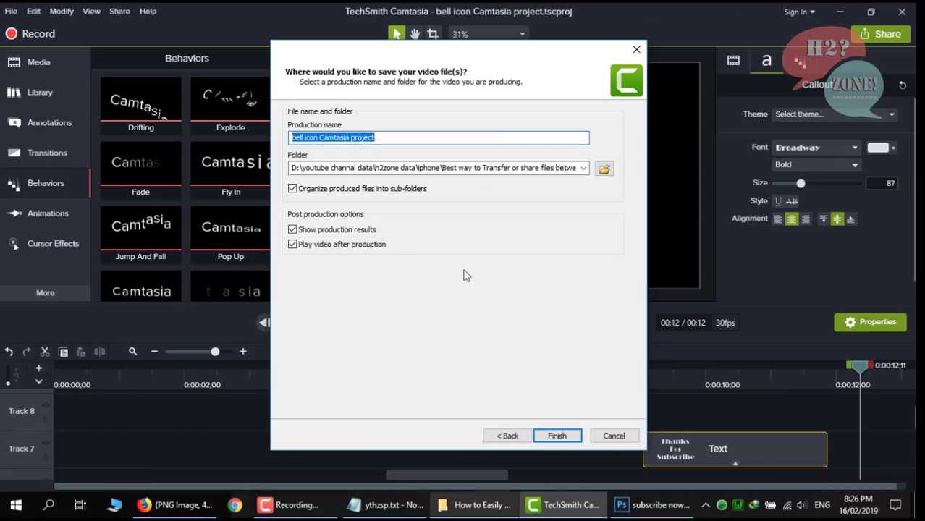
triple_click(482, 168)
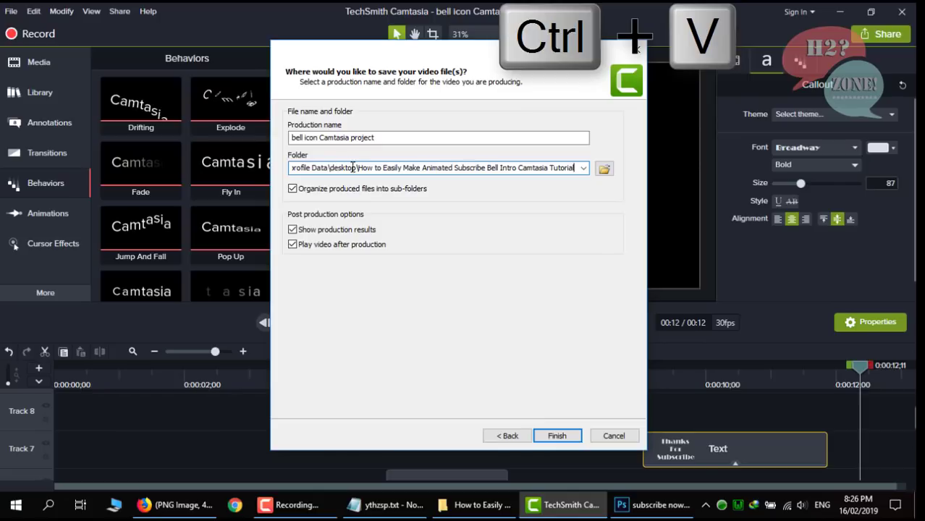
drag(358, 168, 569, 164)
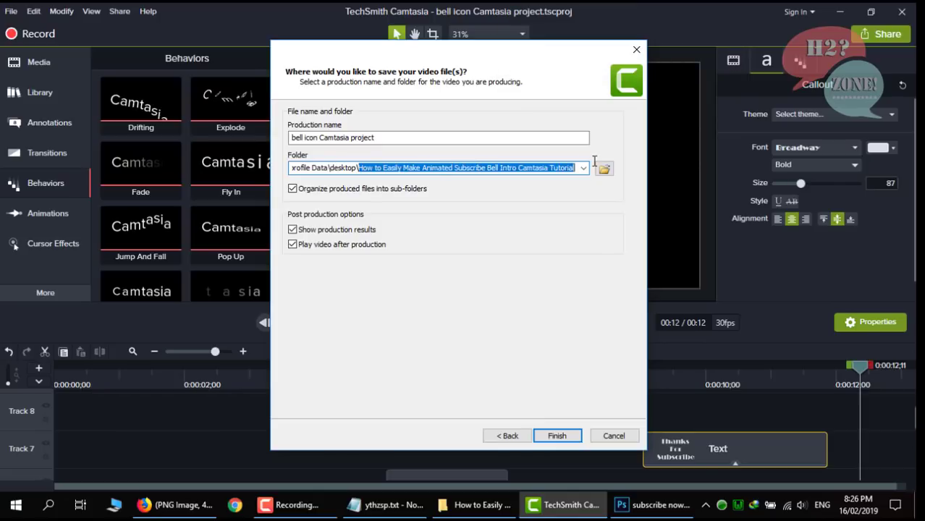
drag(376, 137, 291, 138)
text(hzone_)
key(ctrl+v)
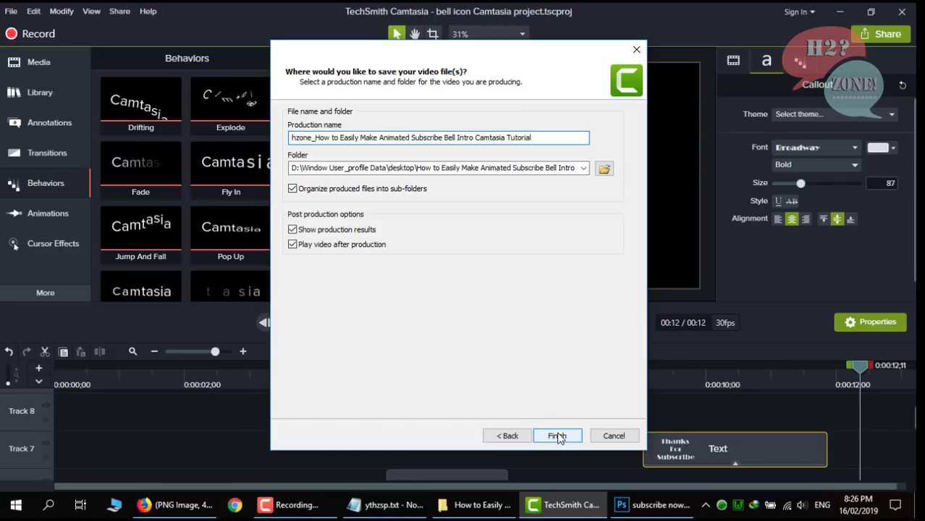
click(557, 435)
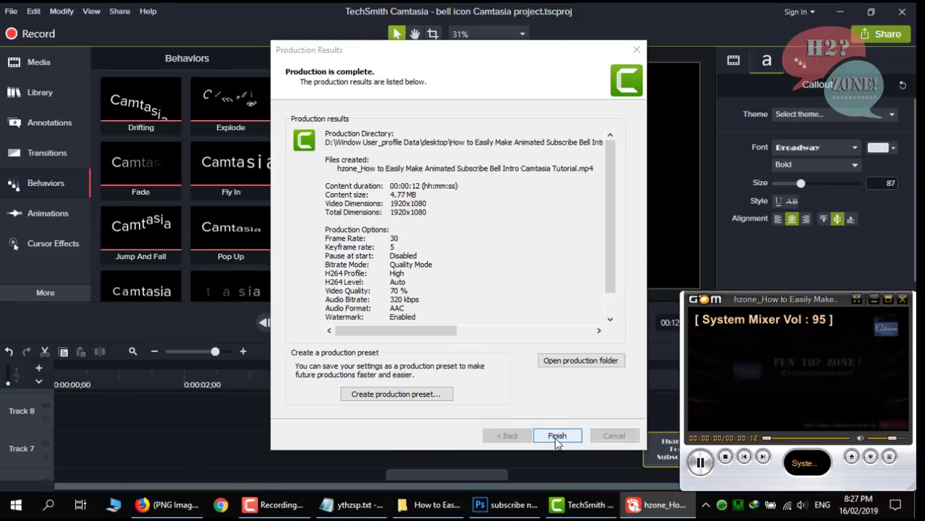
- Open the hzone_ output folder and play the rendered MP4 full screen in GOM Player, then close it
click(554, 434)
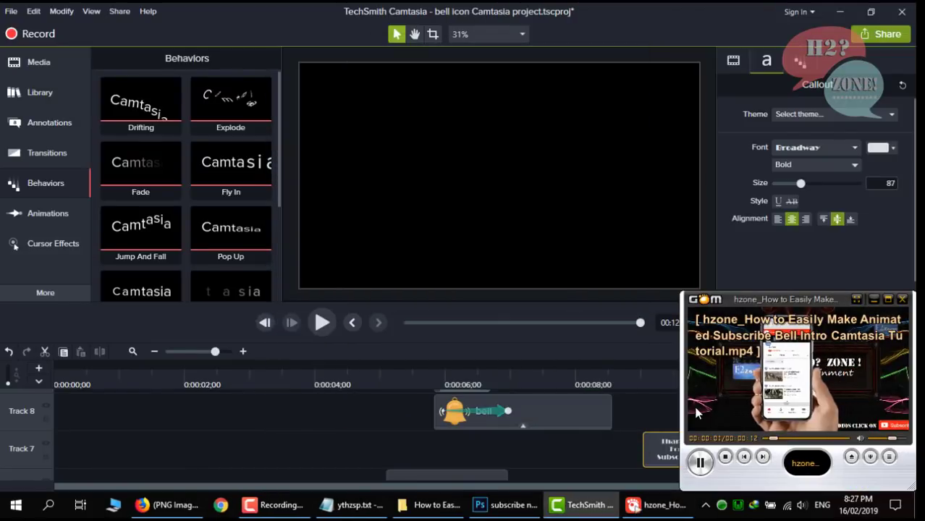
click(700, 462)
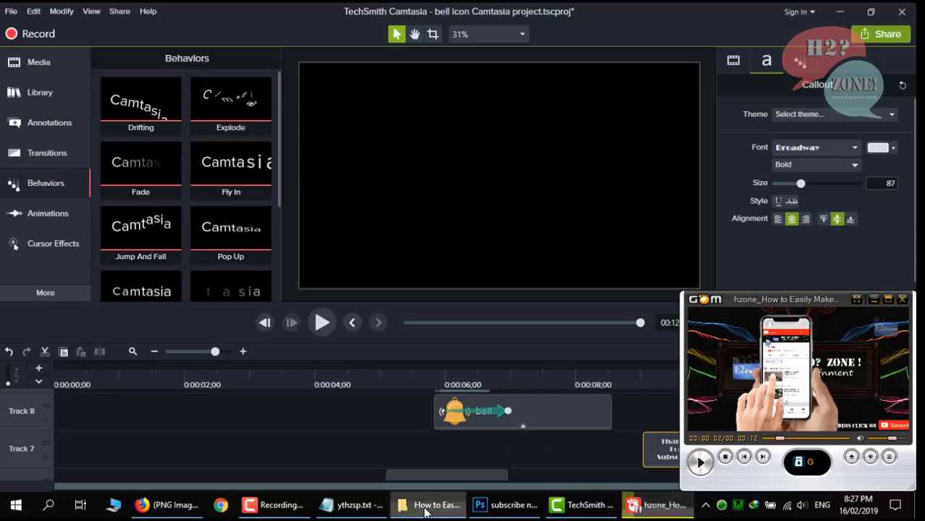
click(425, 512)
double_click(171, 107)
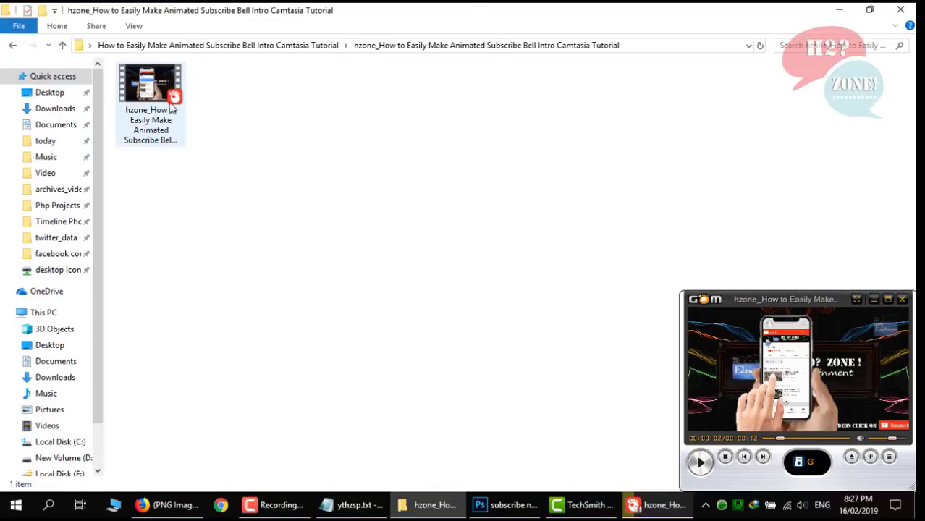
click(142, 98)
double_click(143, 98)
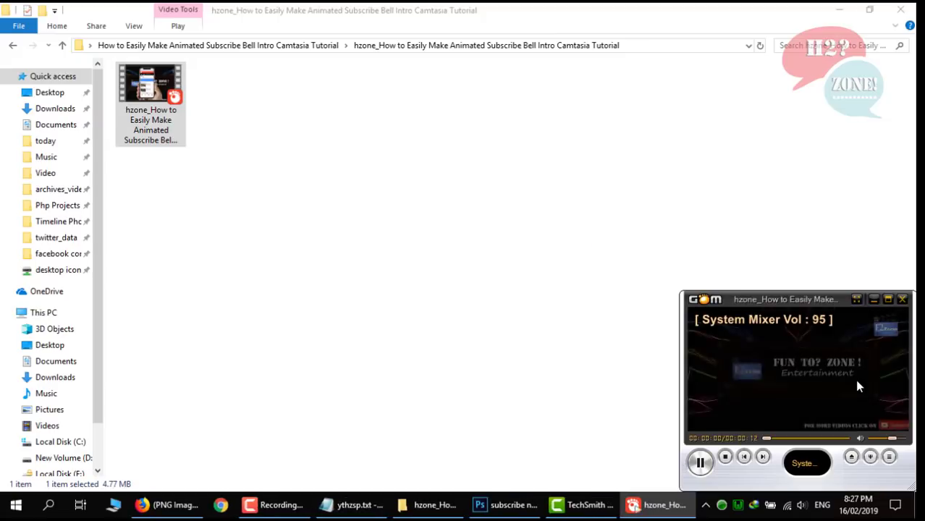
double_click(855, 379)
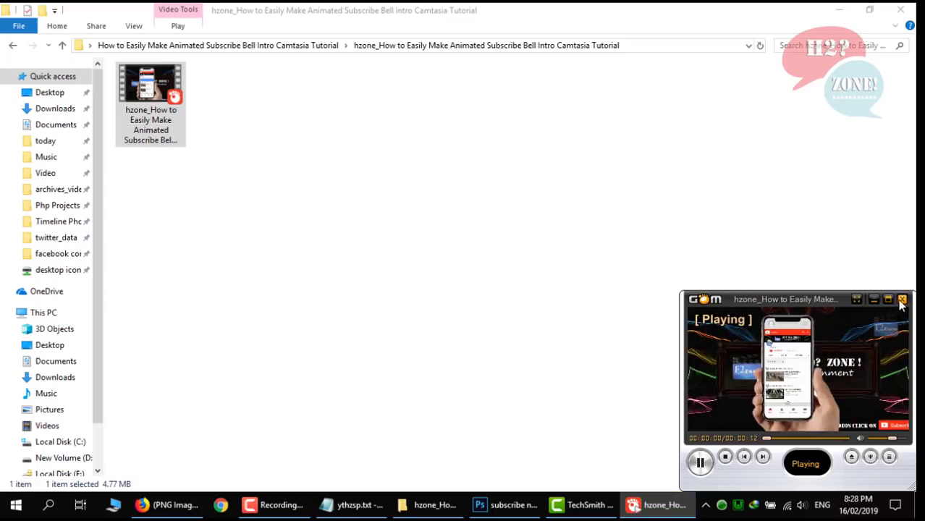
click(902, 300)
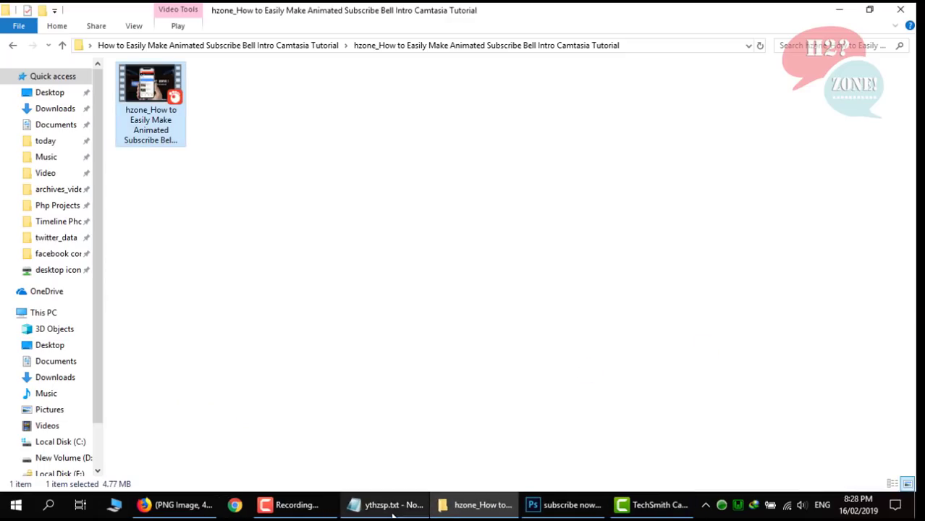
- Bring back ythzsp.txt and highlight its last two steps, the 'thats all' line and the thank-you closing
click(391, 505)
drag(258, 262, 186, 250)
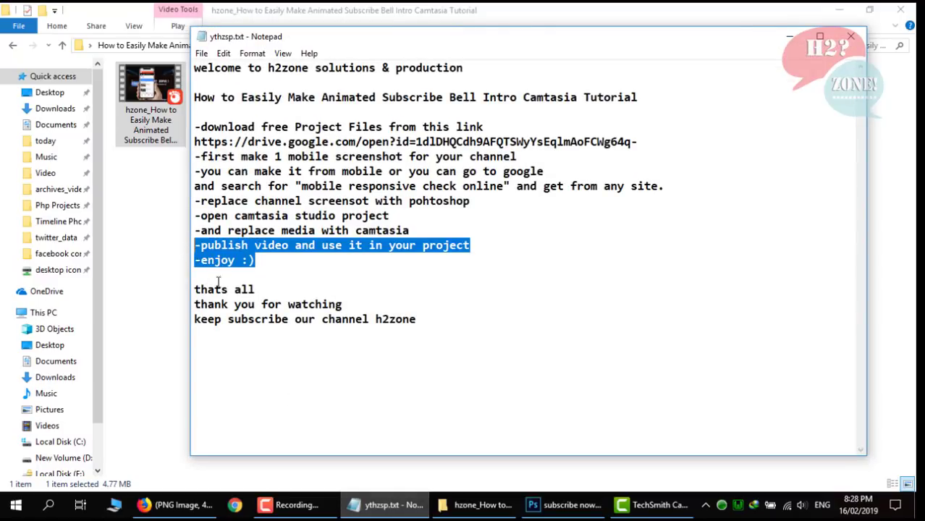
drag(200, 289, 258, 289)
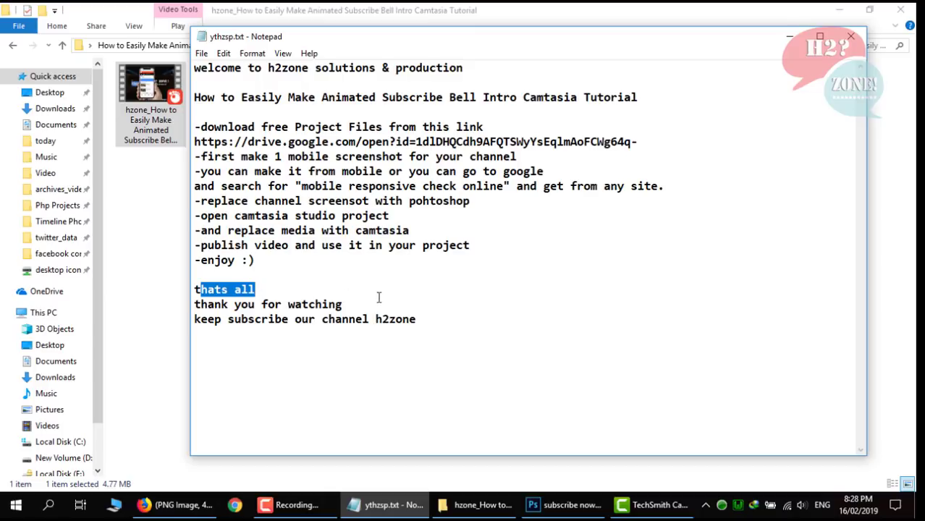
drag(343, 319, 119, 309)
- Minimize Notepad, the folder window and the Camtasia editor to reveal the desktop
click(384, 505)
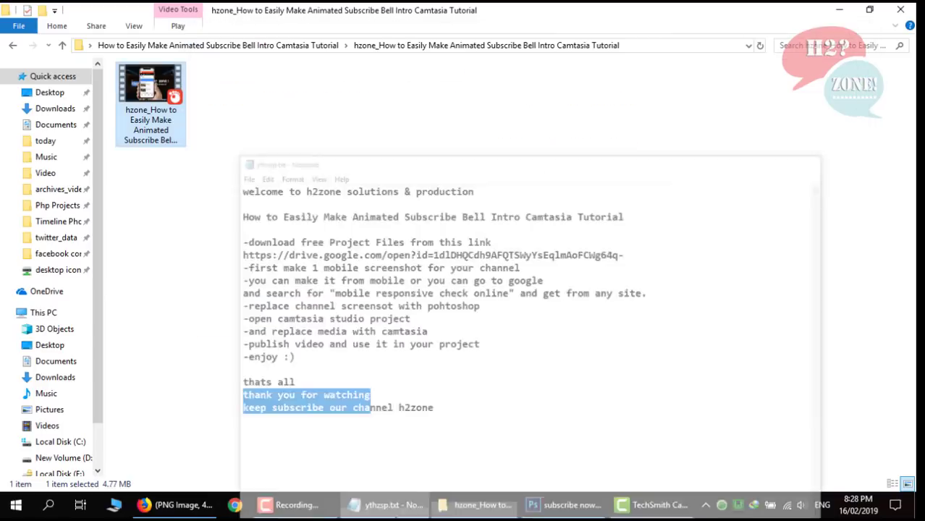
click(839, 10)
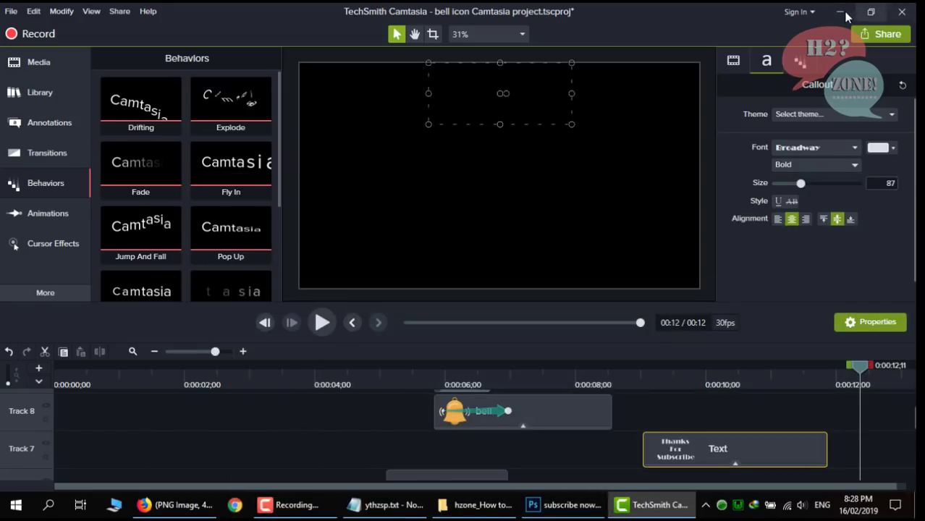
click(841, 13)
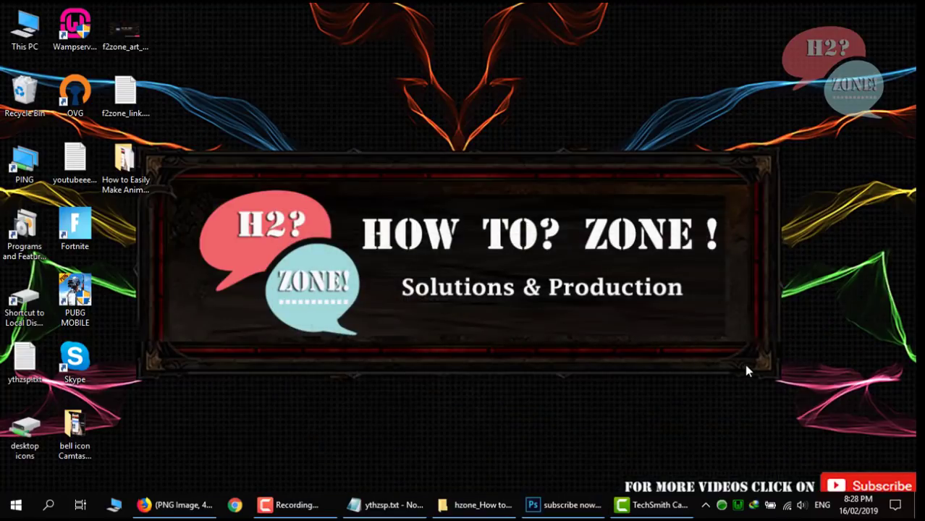